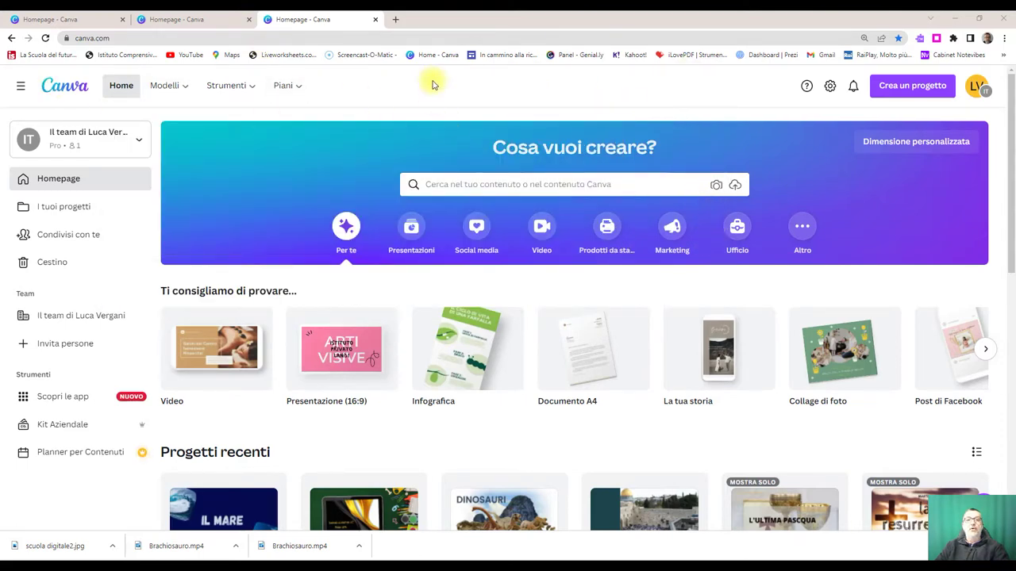
- Create a blank Presentazione (16:9) project
mouse_move(343, 373)
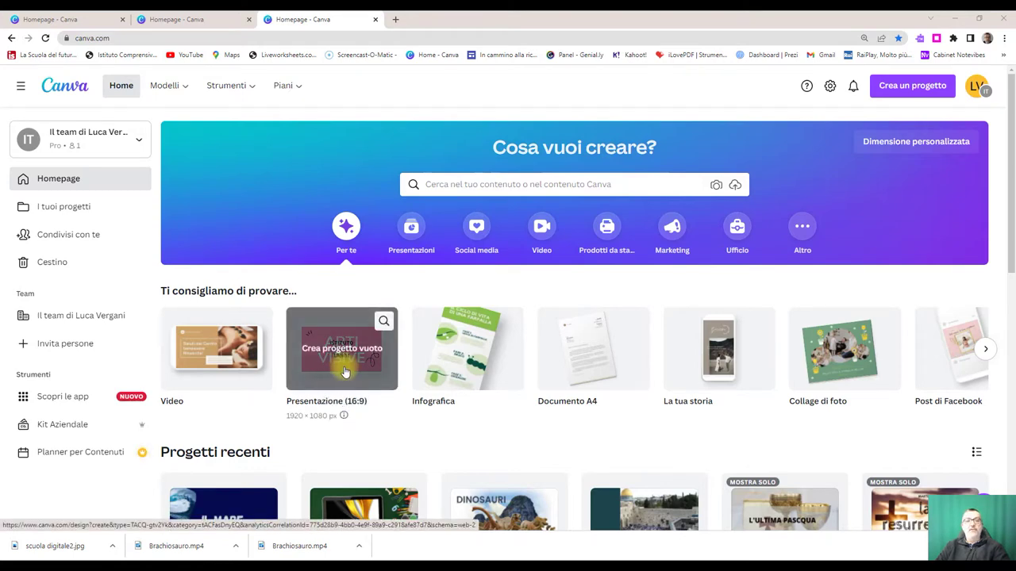
click(342, 372)
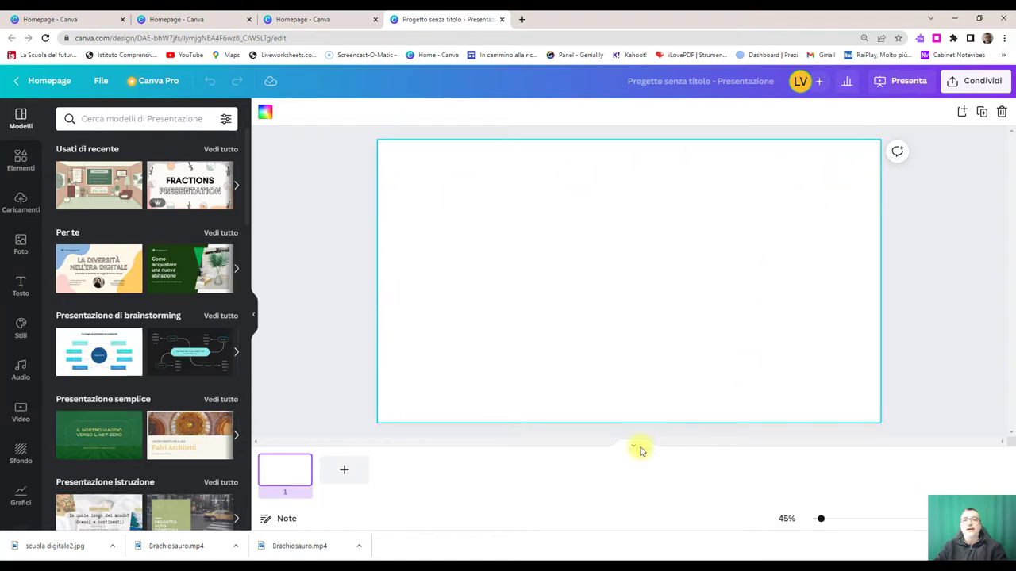
scroll(23, 283, down, 2)
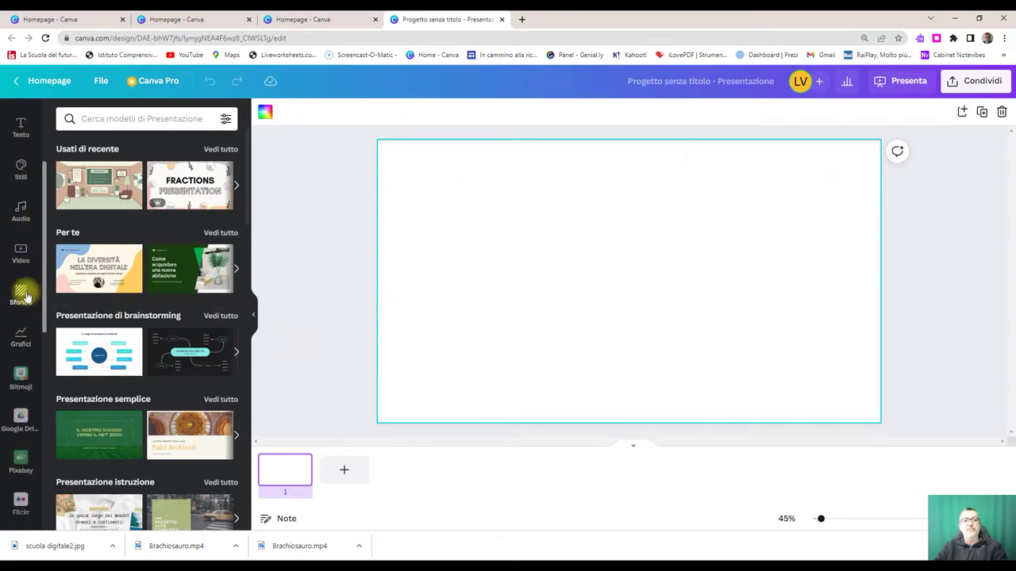
scroll(14, 238, up, 2)
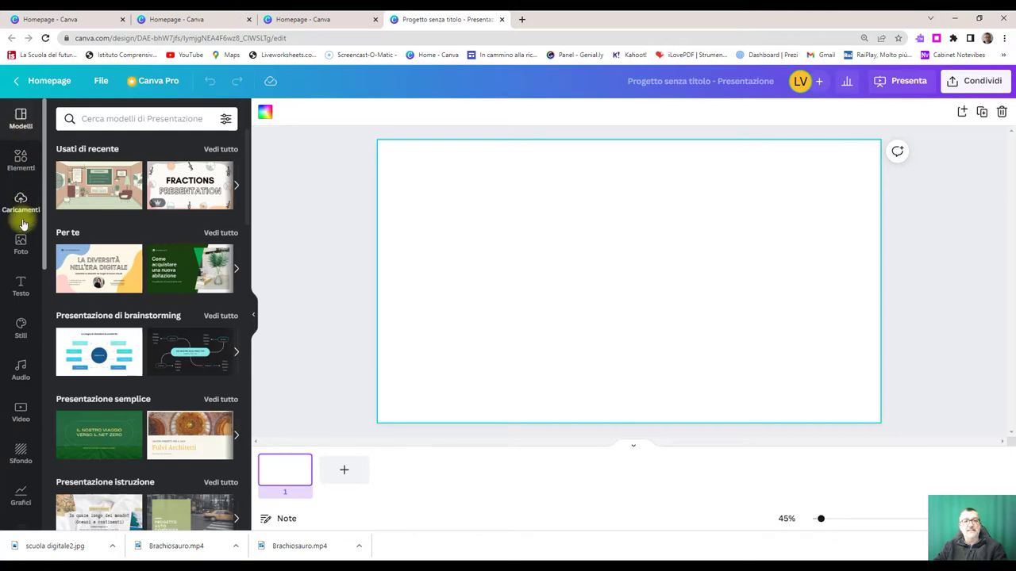
- Try periwinkle-blue and turquoise preset colours as the slide background
click(19, 454)
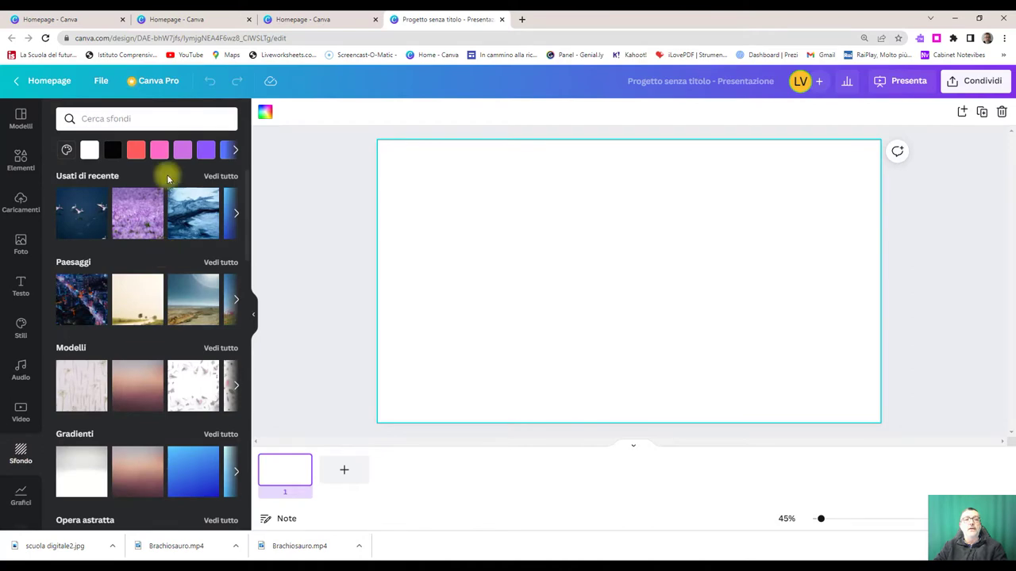
click(230, 150)
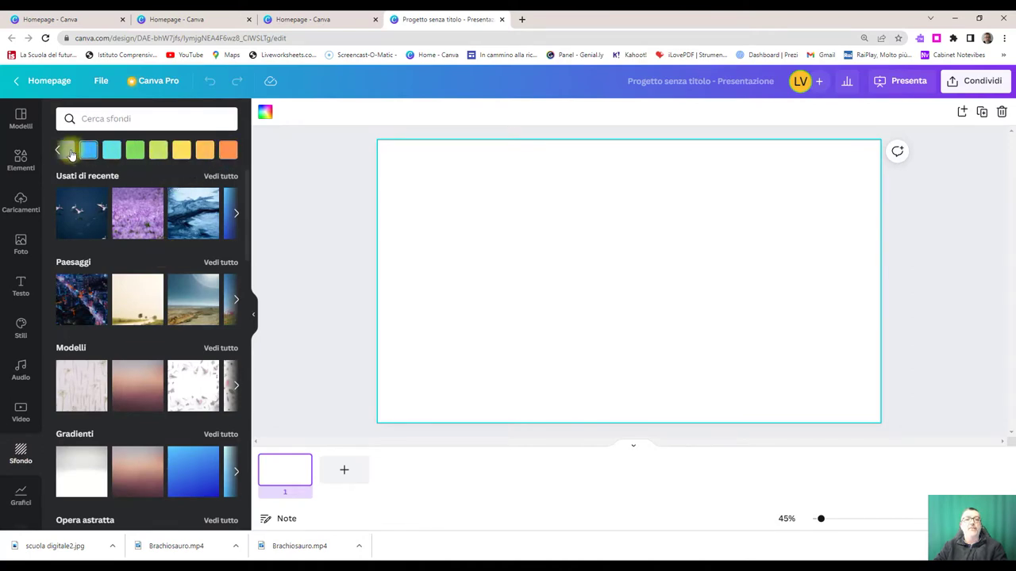
click(69, 150)
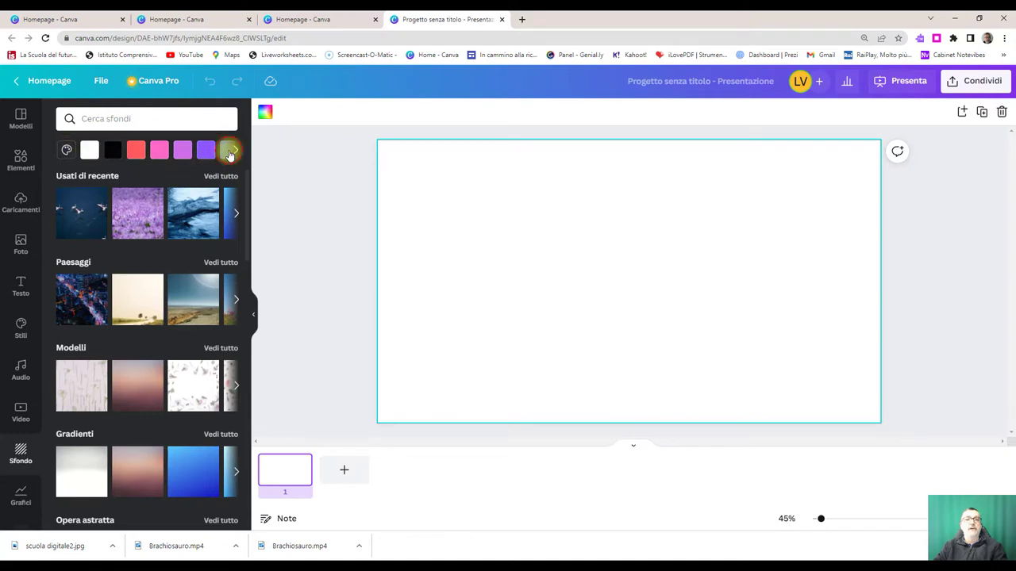
click(230, 151)
click(73, 152)
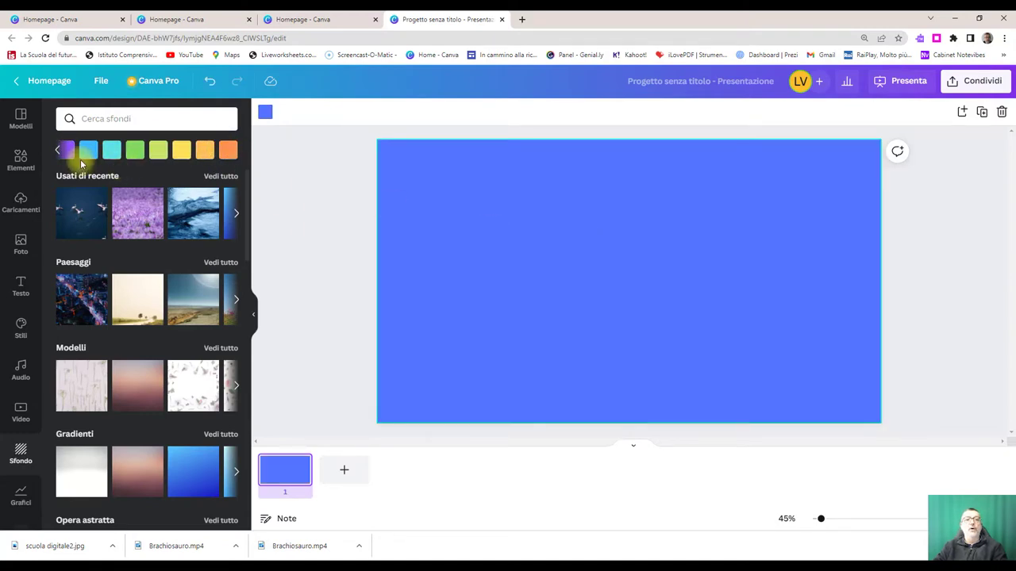
click(92, 153)
click(109, 151)
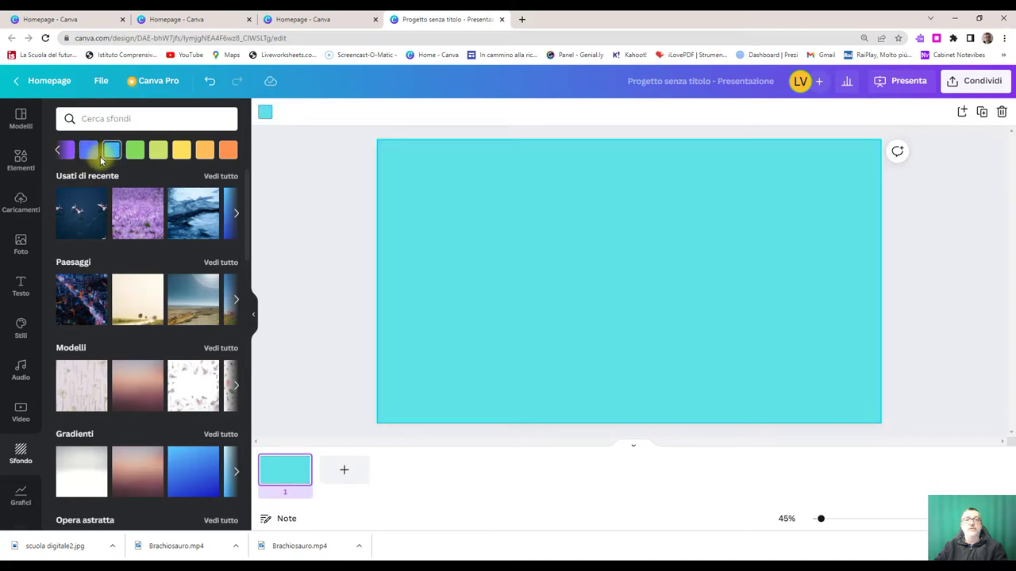
click(92, 158)
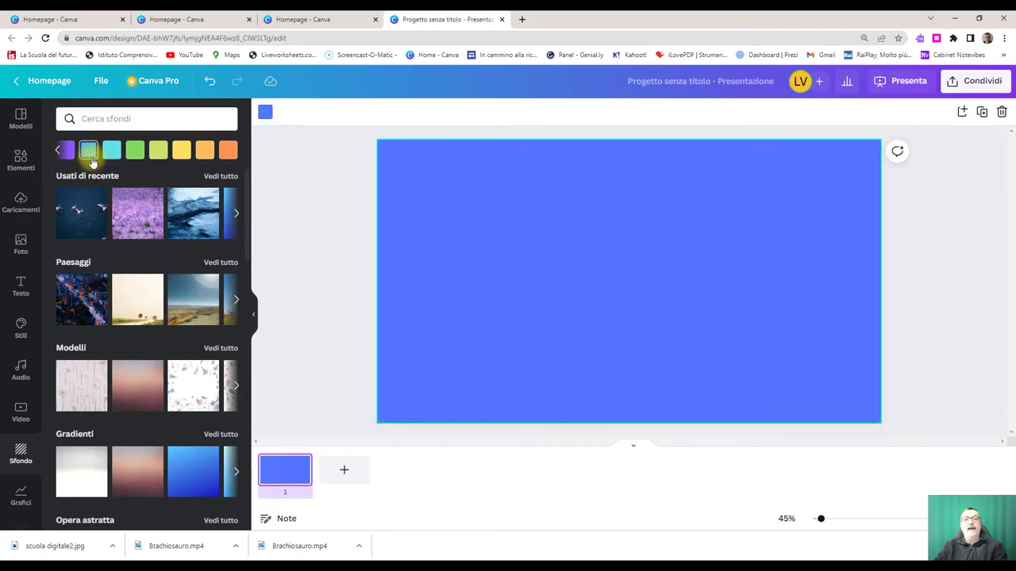
- Set the slide background to a custom dark navy blue, #041A74, starting from the preset blue #004AAD
click(58, 150)
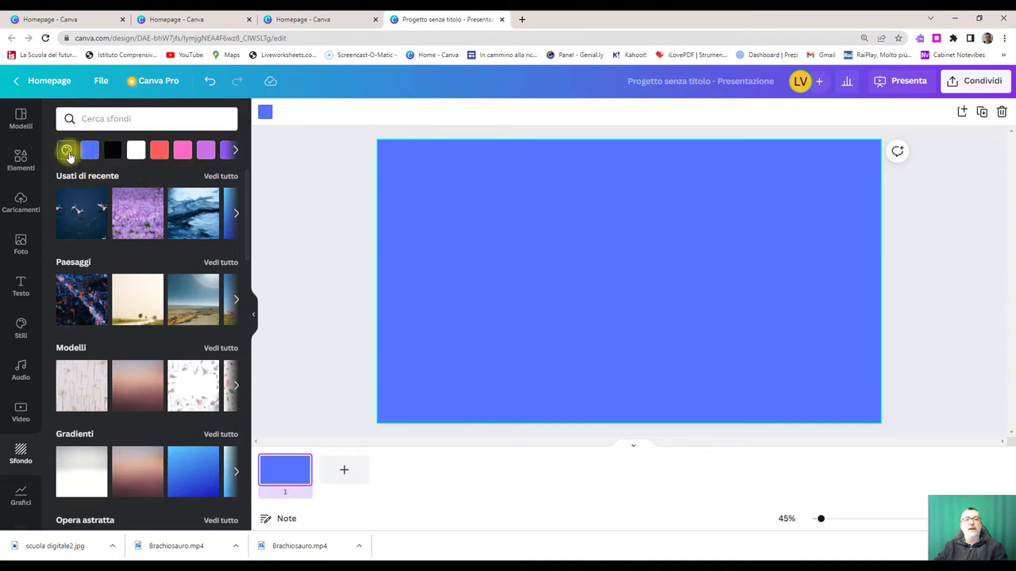
click(67, 153)
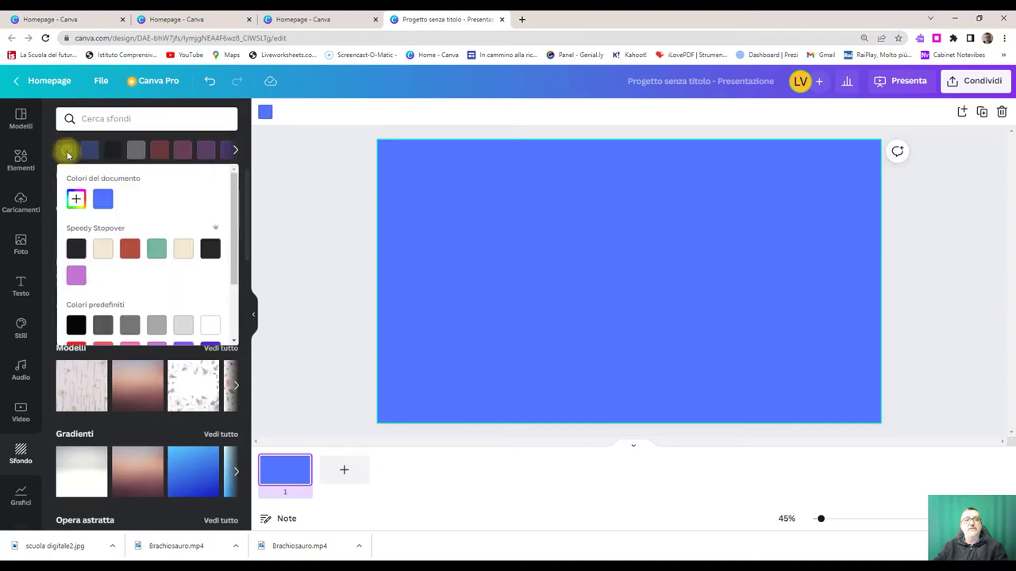
scroll(130, 244, down, 1)
scroll(130, 244, down, 1)
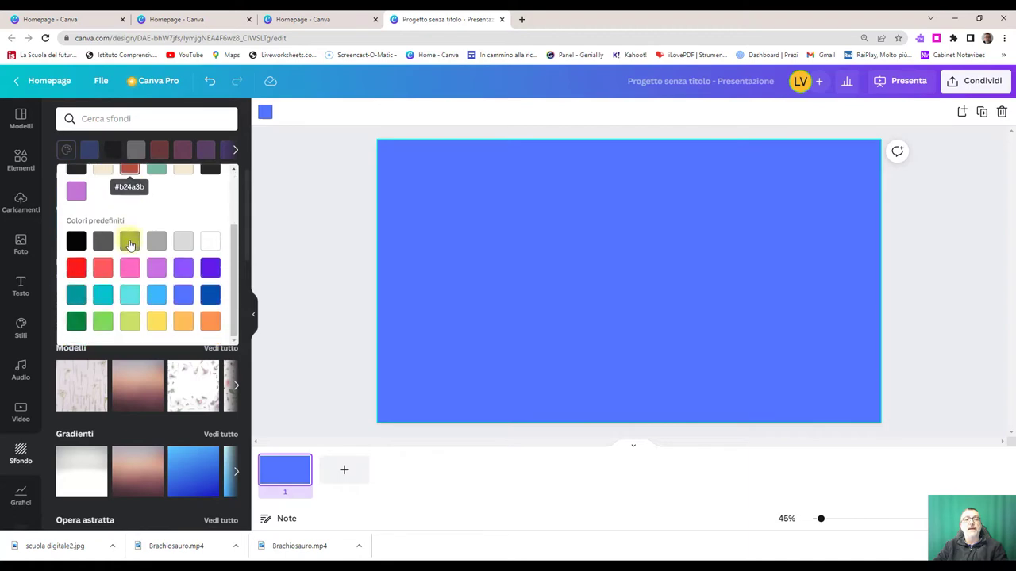
click(211, 298)
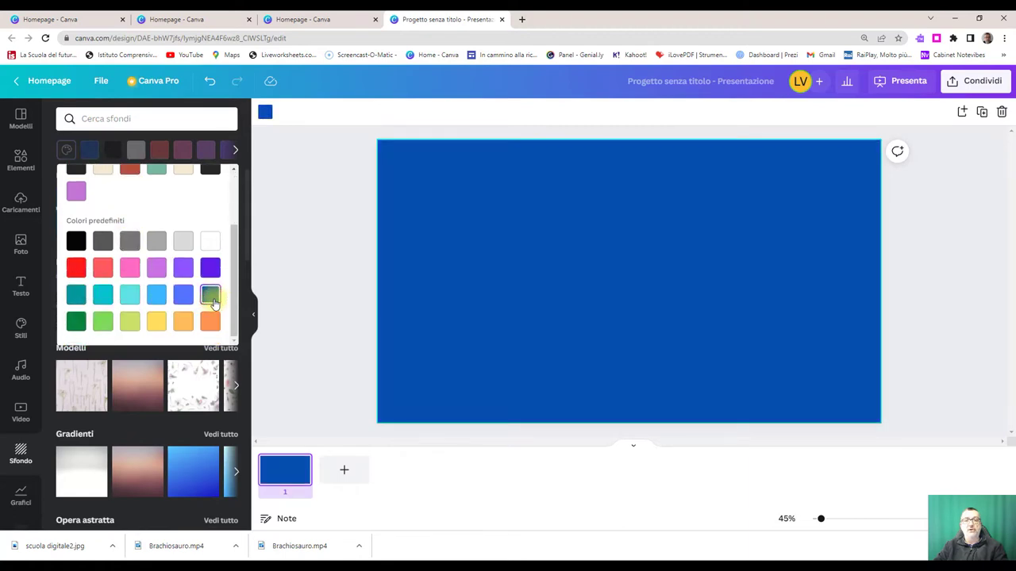
scroll(100, 215, up, 2)
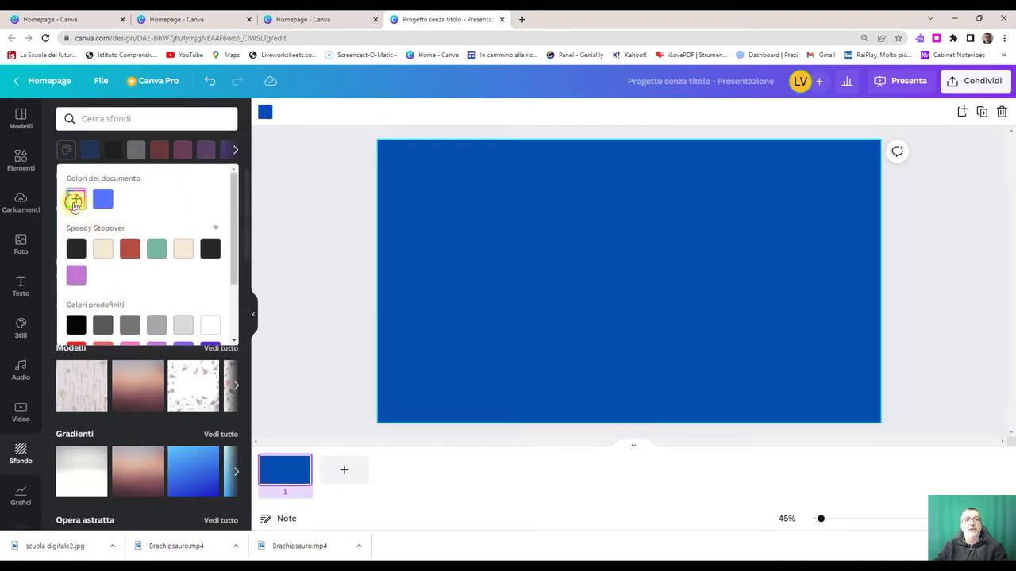
click(75, 200)
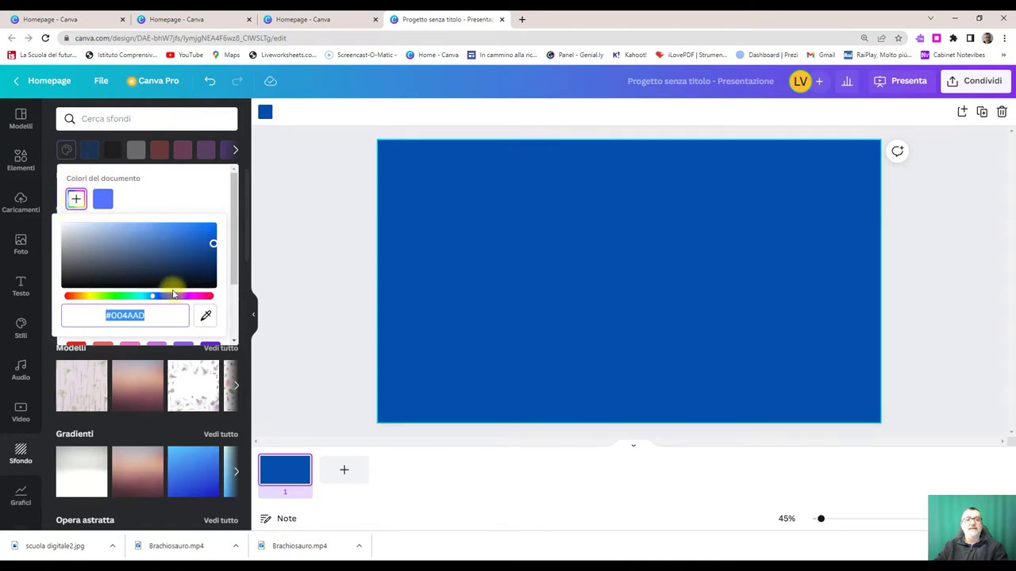
mouse_move(154, 295)
mouse_down()
mouse_move(59, 304)
mouse_move(166, 297)
mouse_move(154, 294)
mouse_up()
drag(211, 254, 211, 262)
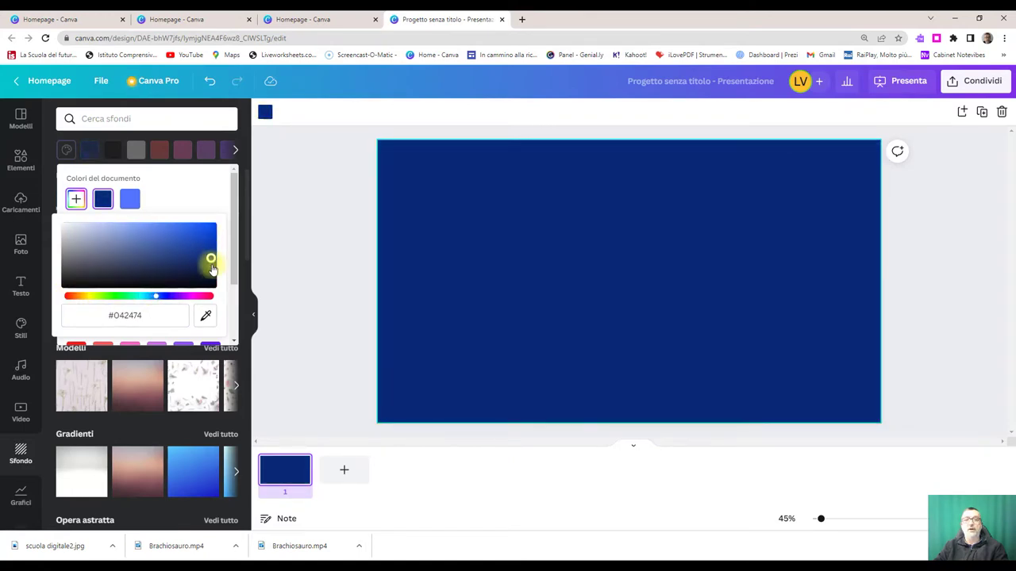
click(154, 299)
drag(154, 302, 159, 300)
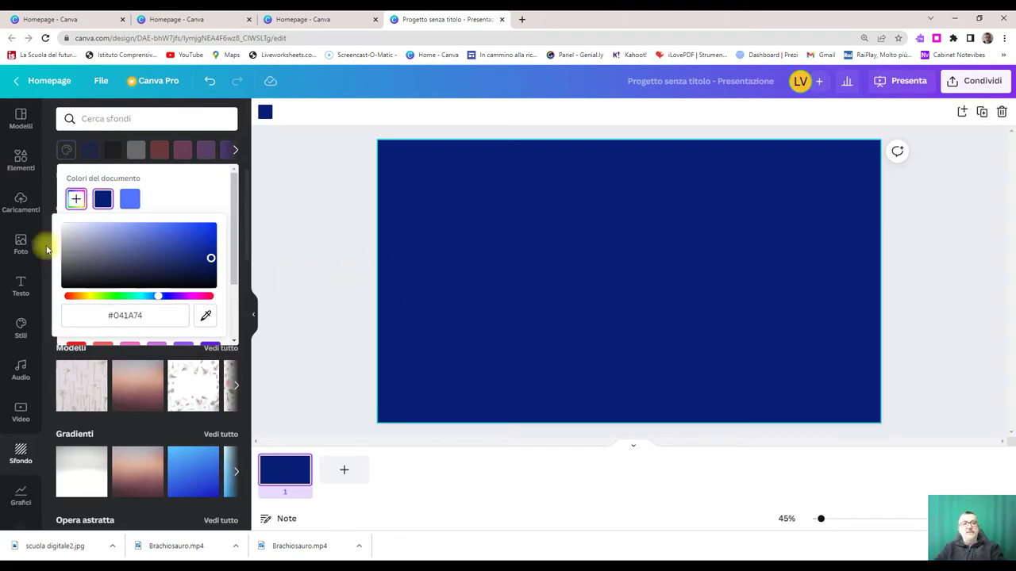
- Add a heading to the slide with the text "Il mare"
click(20, 285)
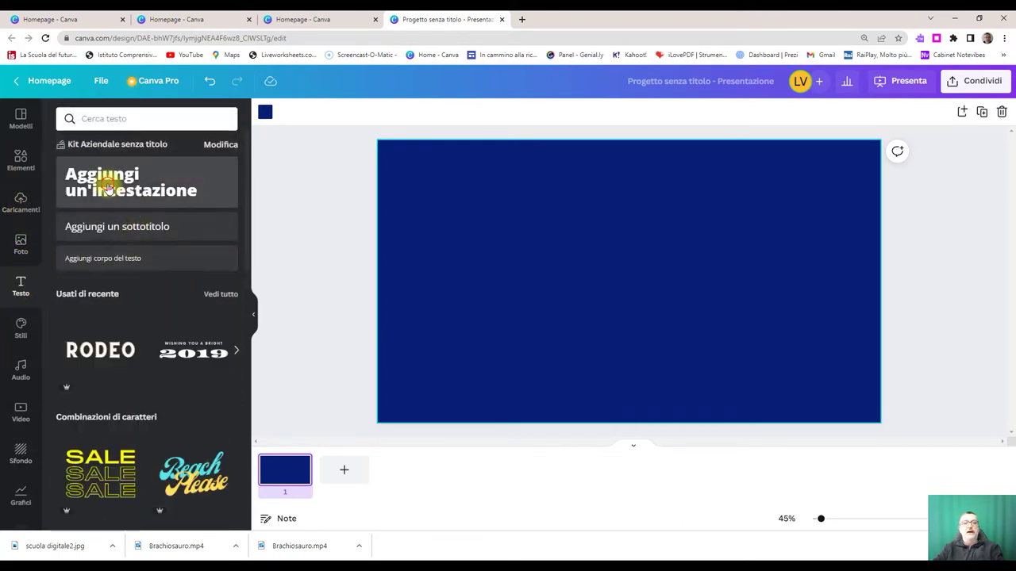
click(101, 182)
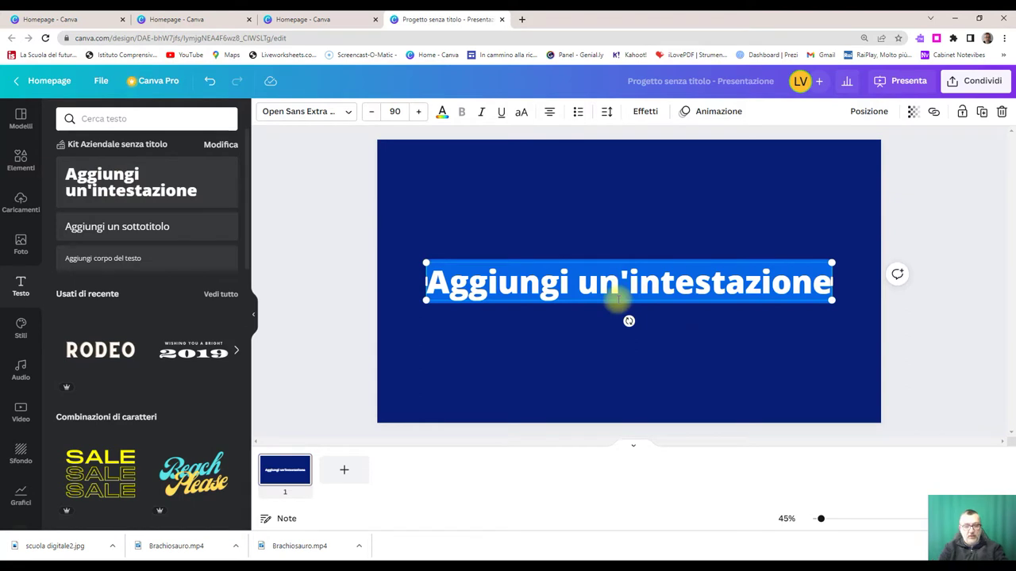
text(il)
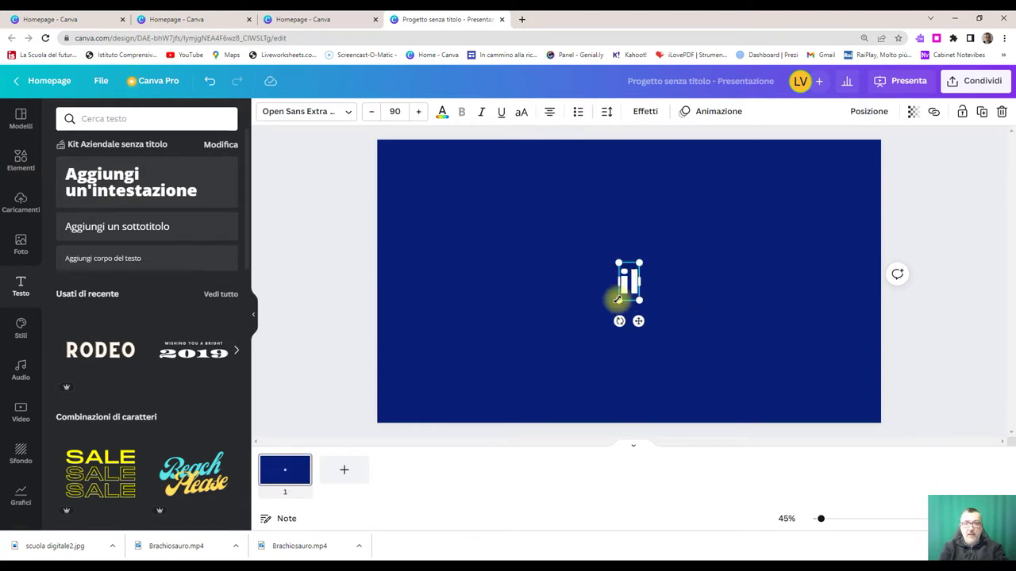
key(BackSpace)
key(BackSpace)
text(ll)
text( mare)
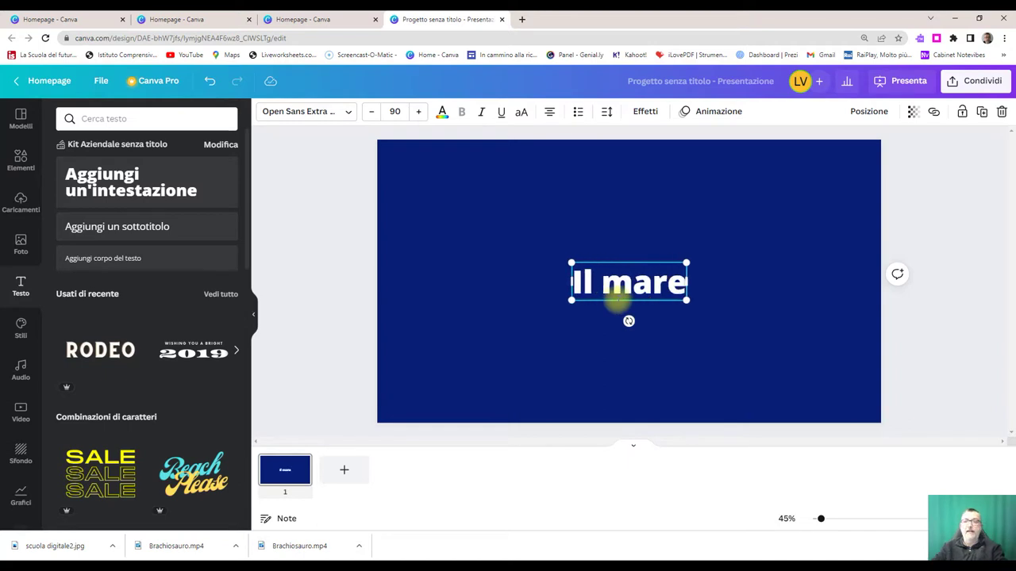
- Change the heading's font to Gagalin and enlarge it to about size 217
click(349, 111)
click(75, 199)
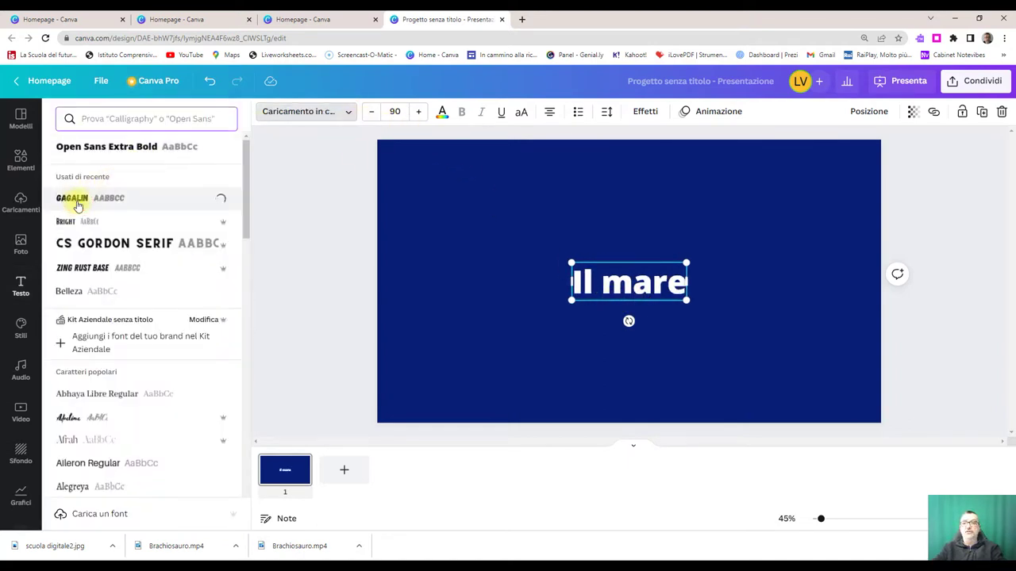
drag(577, 262, 498, 209)
drag(685, 304, 737, 338)
- Move the title to roughly the horizontal centre of the slide, slightly above the middle
drag(631, 292, 646, 278)
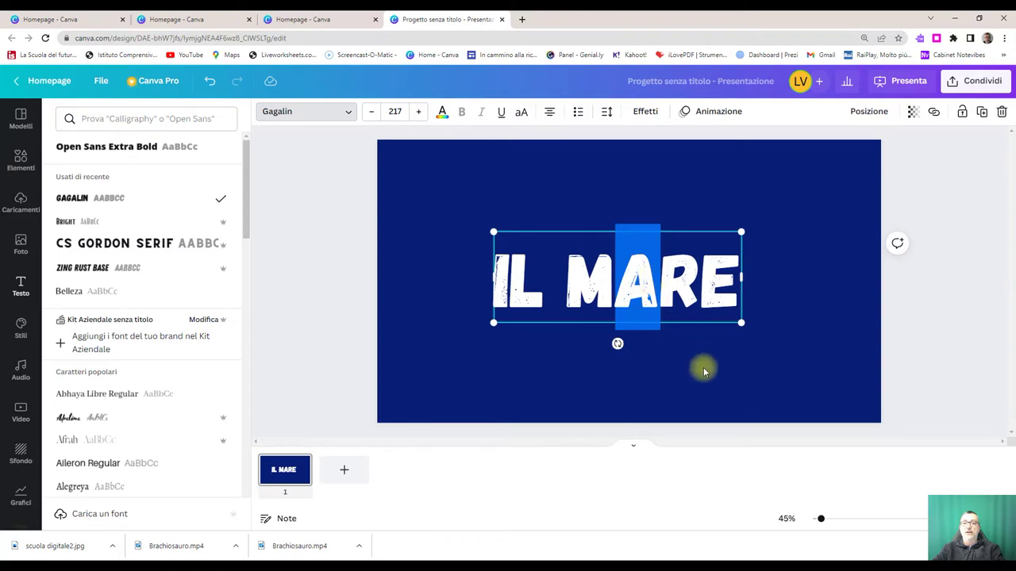
click(623, 283)
click(633, 349)
drag(600, 288, 613, 276)
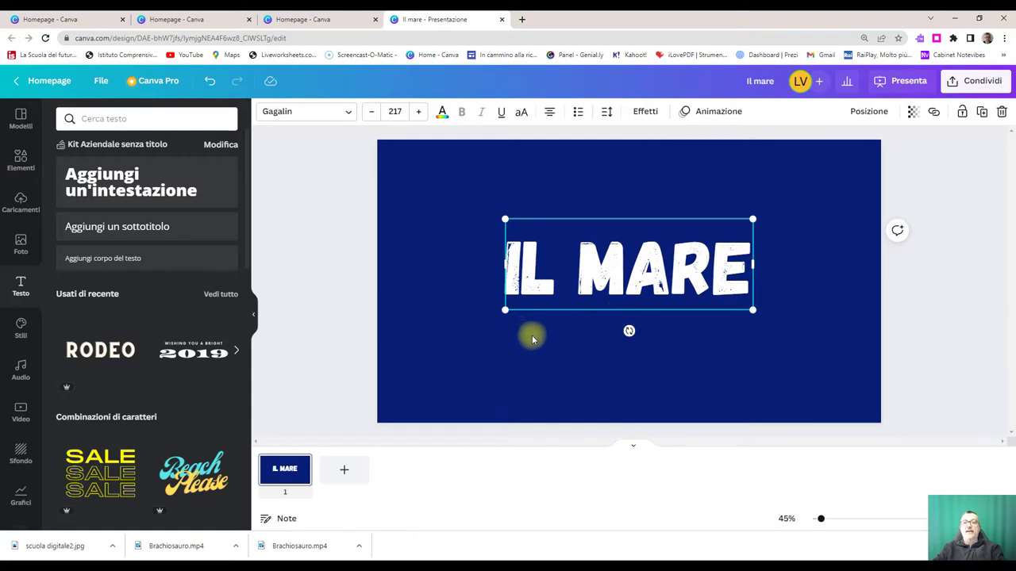
drag(626, 274, 618, 275)
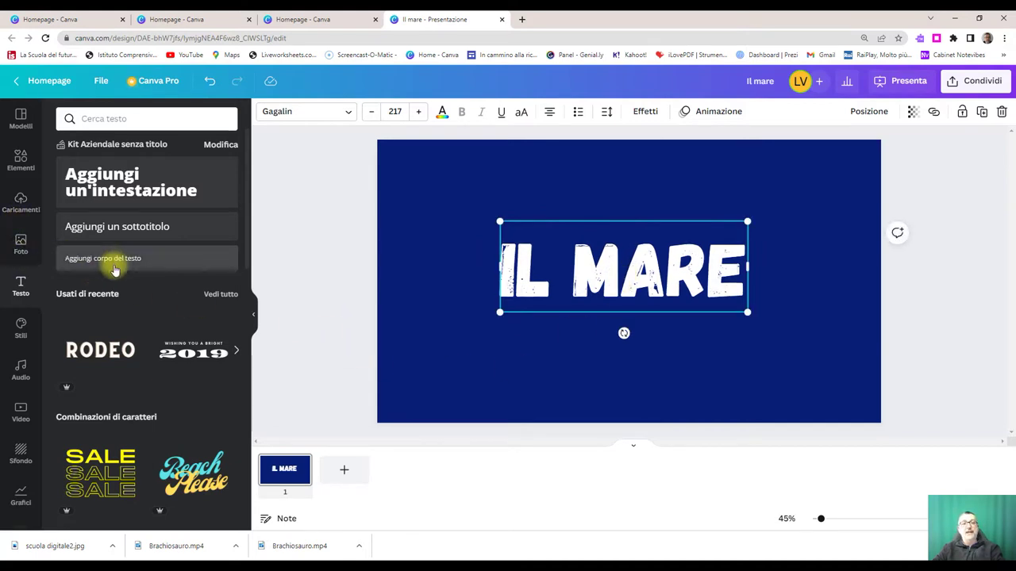
- Search the elements for "cornici" and place the wave-shaped brushstroke frame in the slide's upper-left area
click(21, 161)
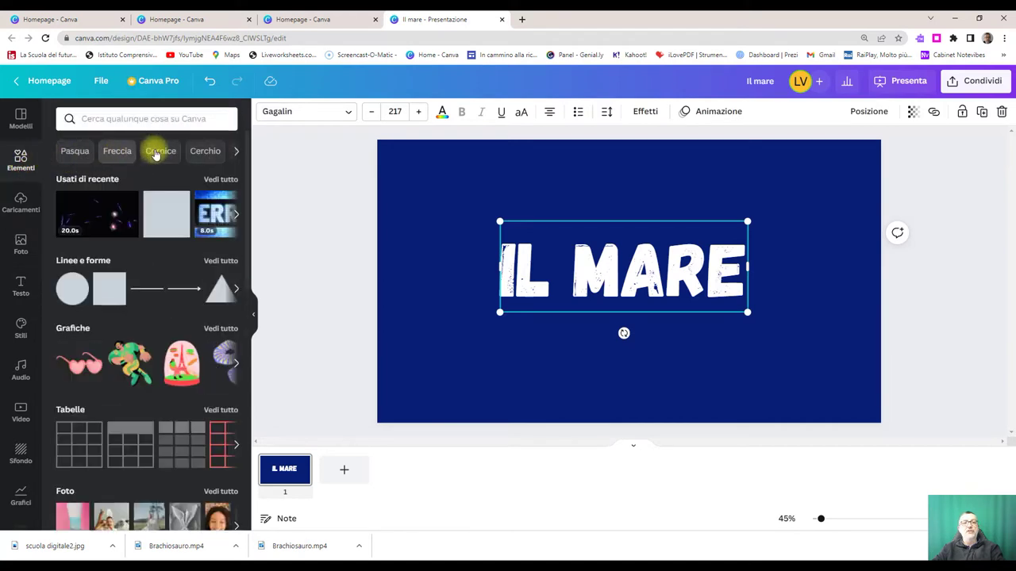
click(98, 121)
text(cornici)
key(Return)
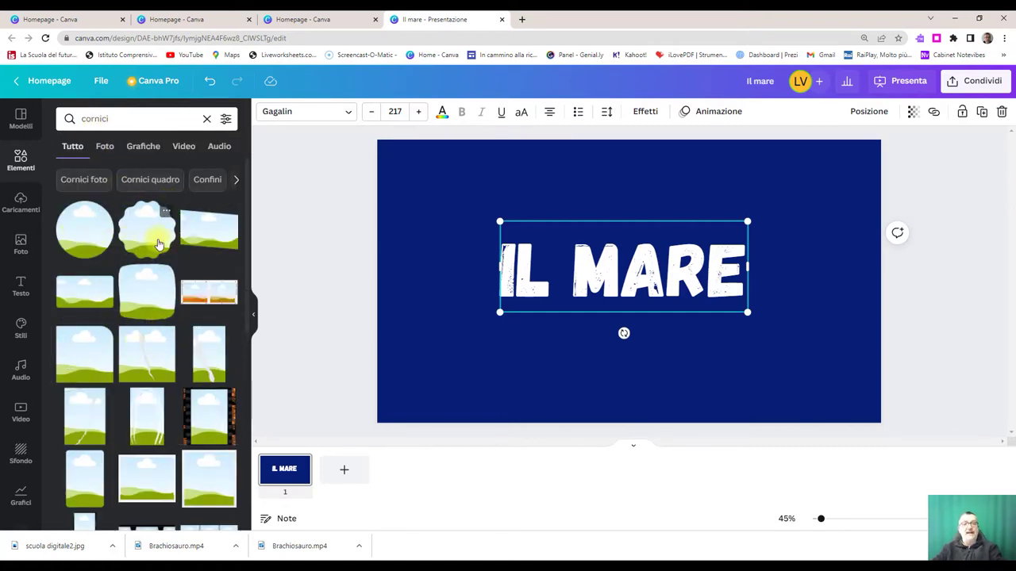
scroll(158, 246, down, 4)
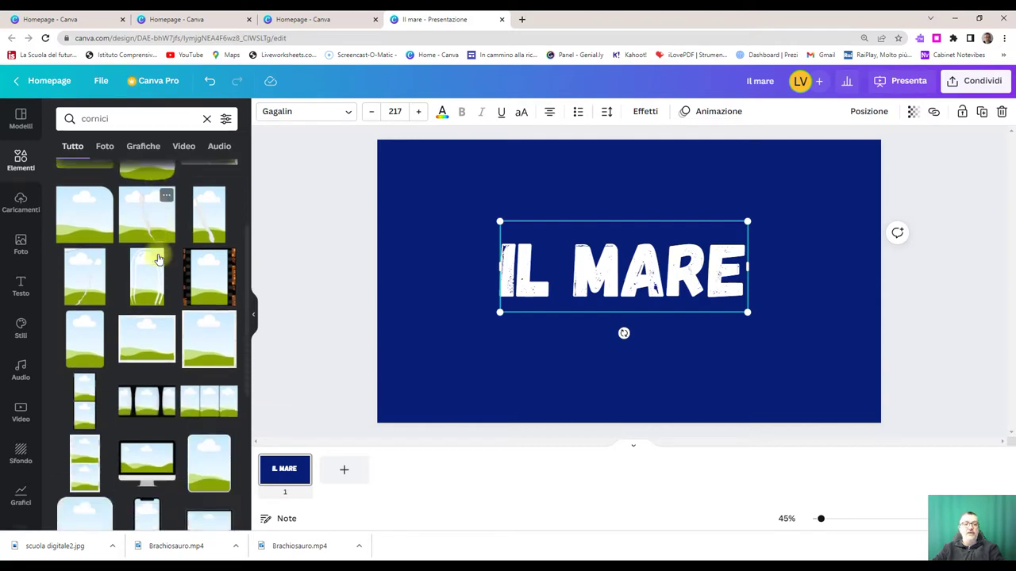
scroll(158, 260, down, 5)
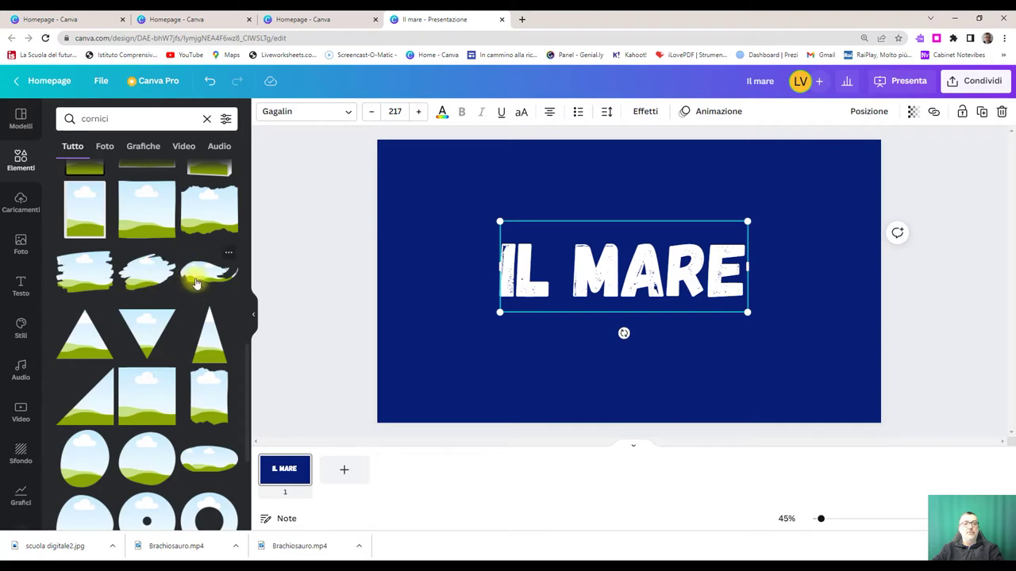
drag(203, 279, 421, 211)
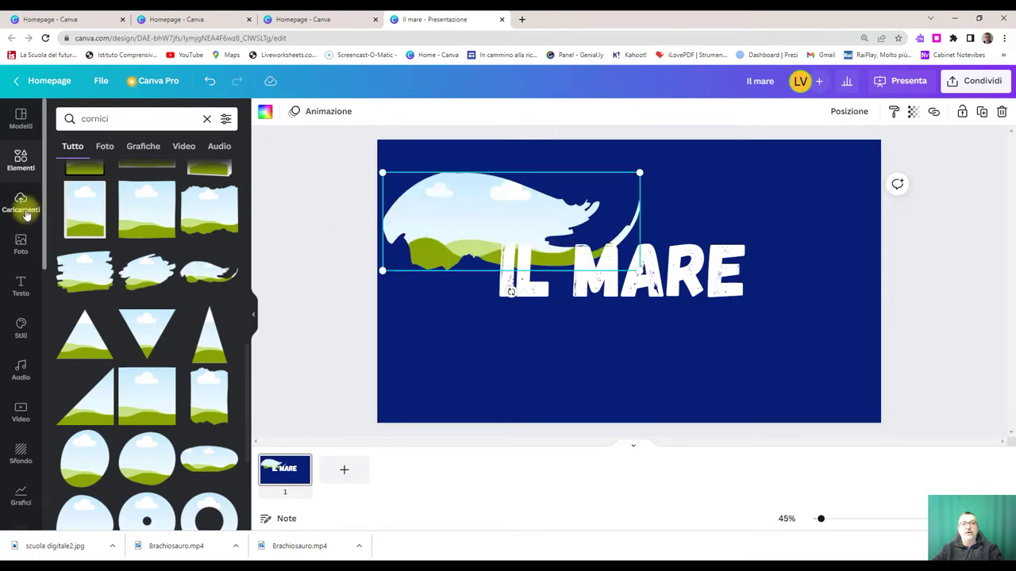
- Duplicate the wave-shaped frame by copy and paste, and move the copy to the slide's lower-right area
right_click(479, 229)
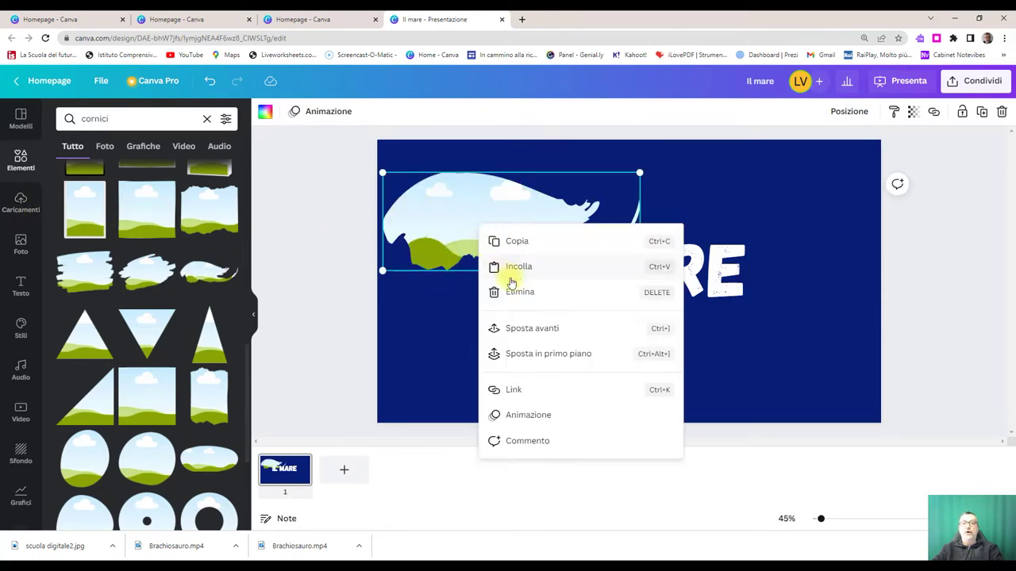
click(517, 241)
right_click(749, 366)
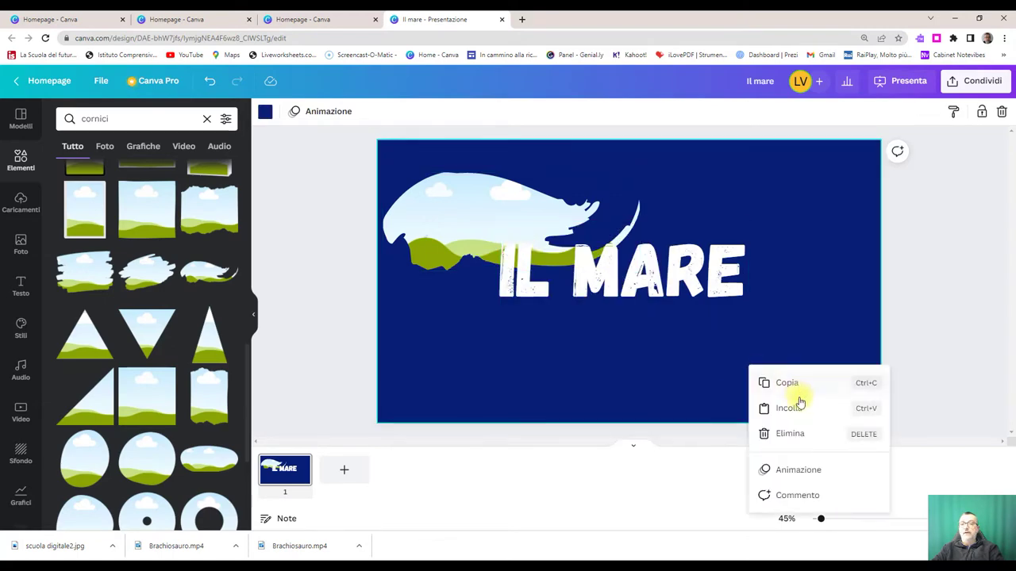
click(794, 409)
mouse_move(535, 262)
mouse_down()
mouse_move(817, 369)
mouse_move(785, 370)
mouse_up()
- Reposition the two frames against the slide's upper-left and lower-right corners and lower the title slightly between them
click(450, 226)
drag(450, 225, 437, 192)
click(772, 387)
drag(772, 387, 760, 381)
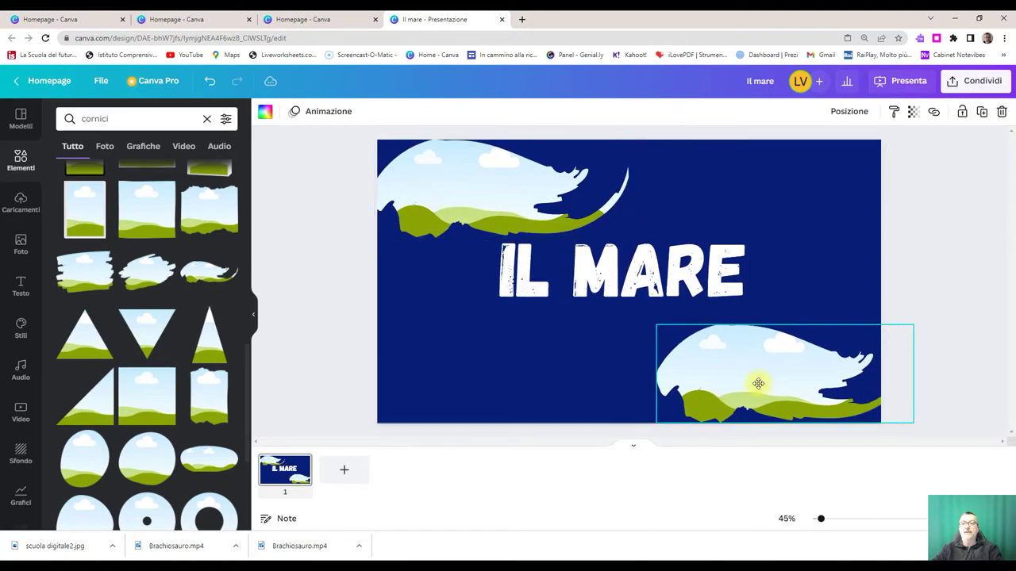
click(617, 272)
click(454, 195)
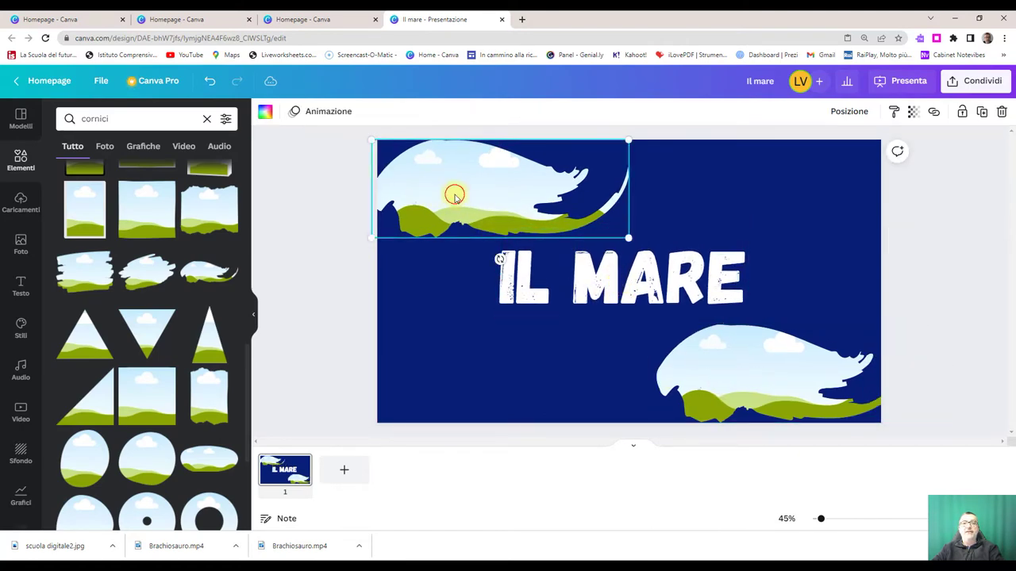
- Search the photos for "mare" and fill the upper-left wave-shaped frame with the grey-blue photo of a splashing wave
click(19, 240)
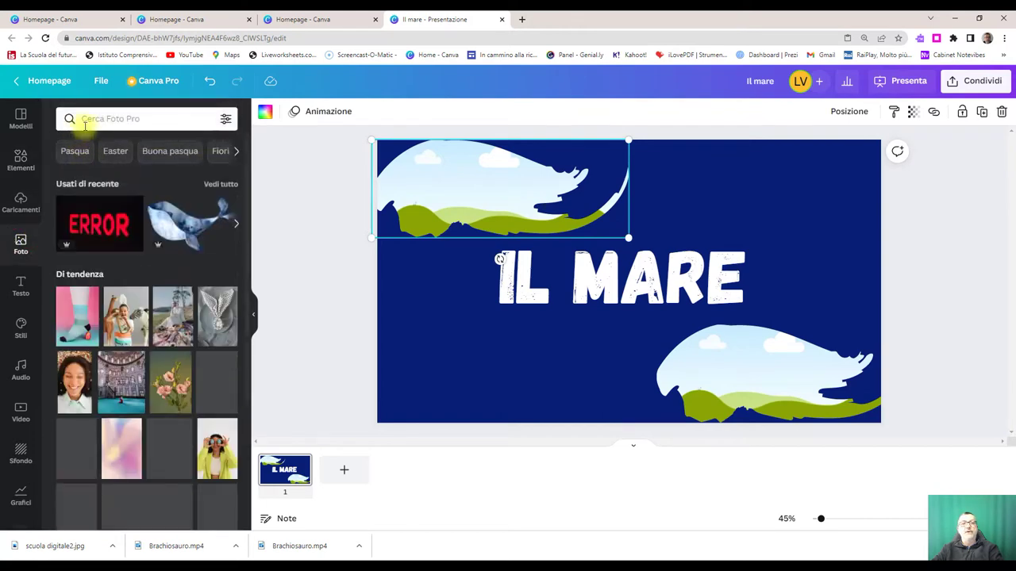
click(87, 118)
text(mare)
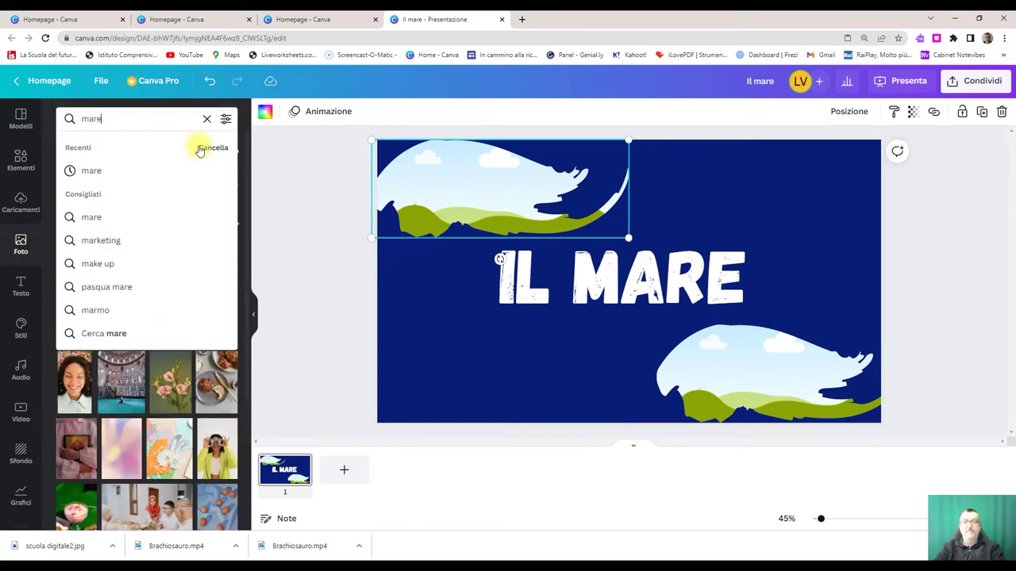
key(Return)
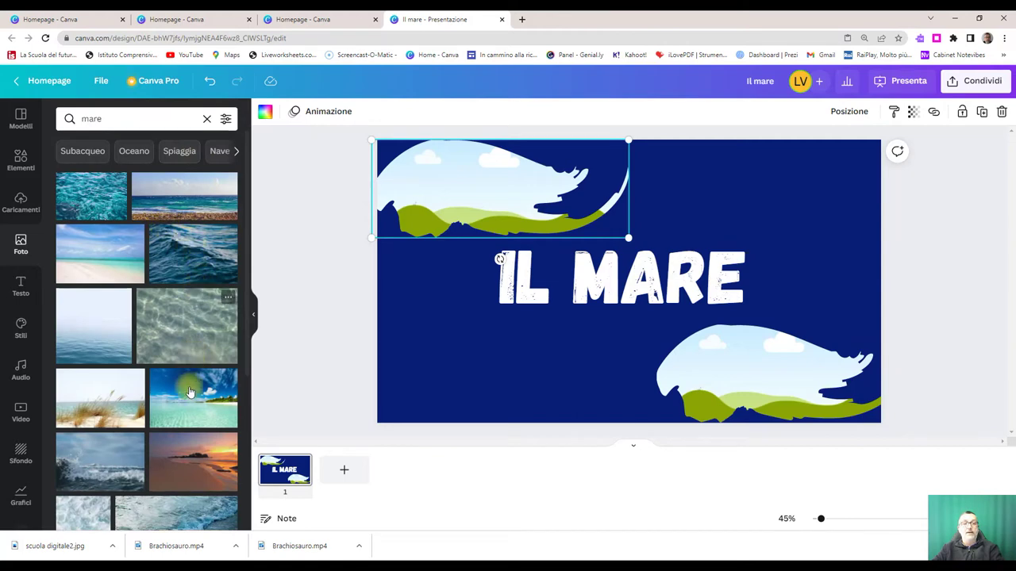
drag(188, 399, 182, 419)
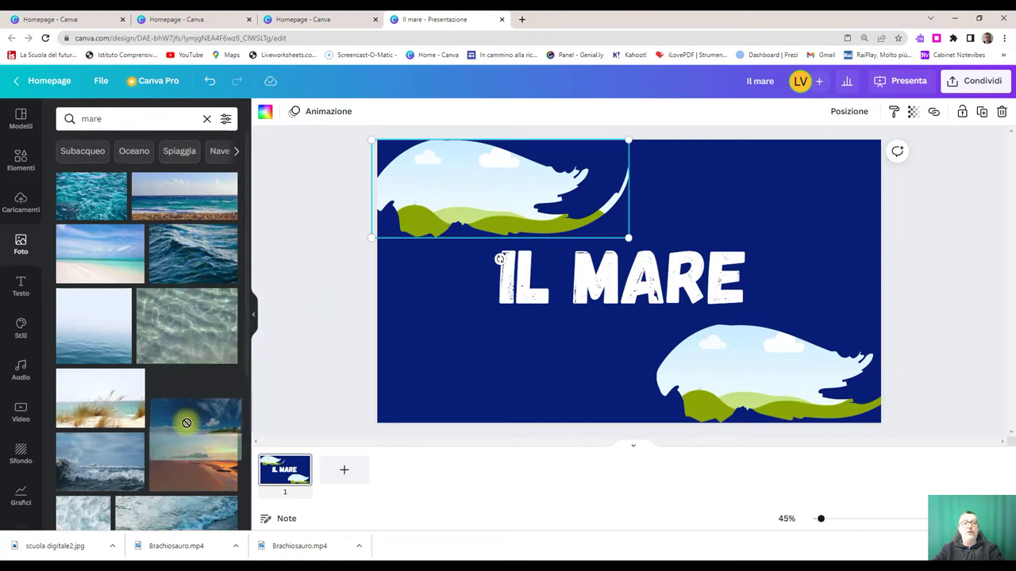
drag(107, 482, 451, 196)
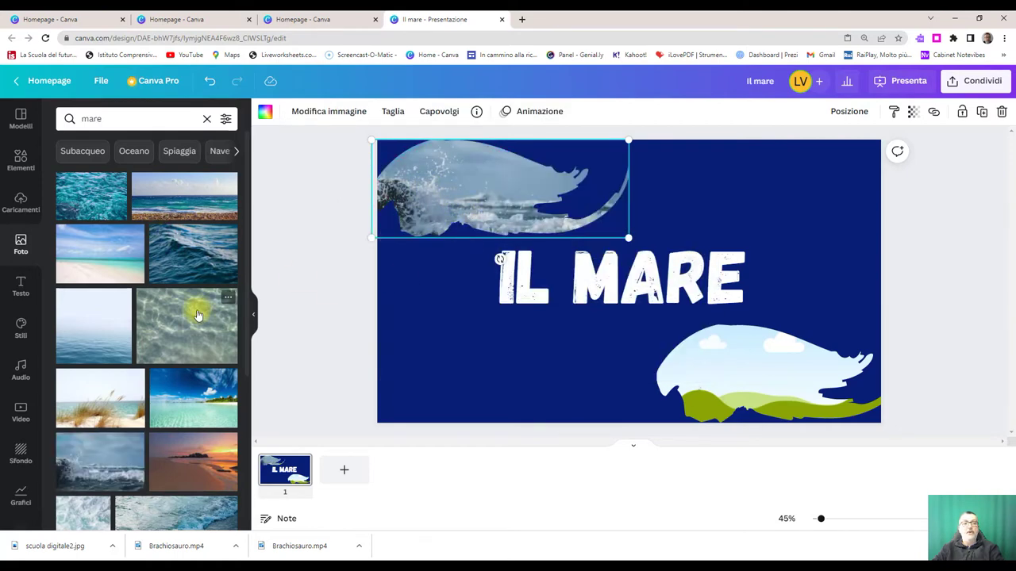
- Fill the lower-right wave-shaped frame with the photo of a foamy turquoise wave washing ashore
scroll(190, 310, down, 2)
scroll(178, 317, down, 1)
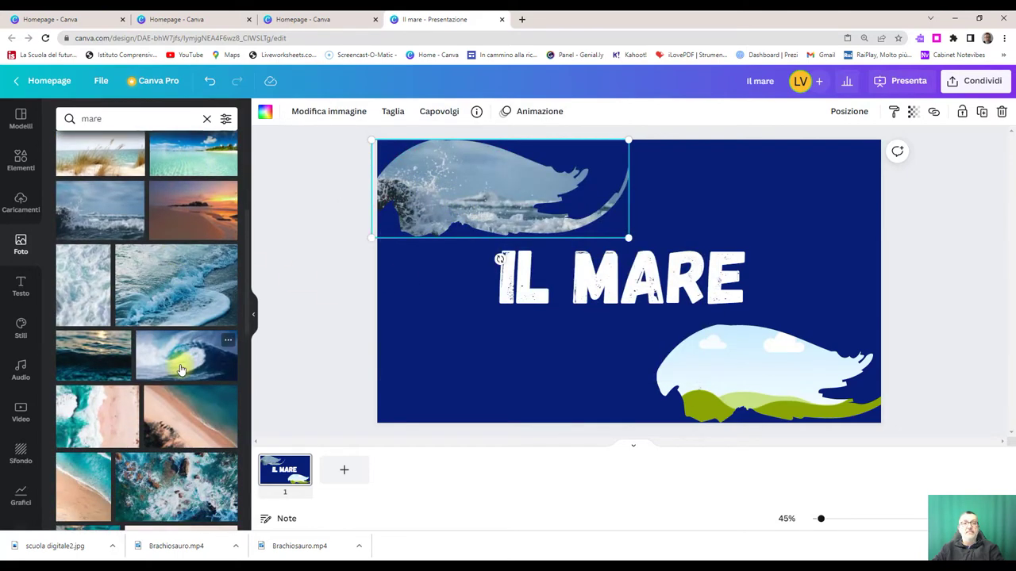
drag(165, 277, 734, 353)
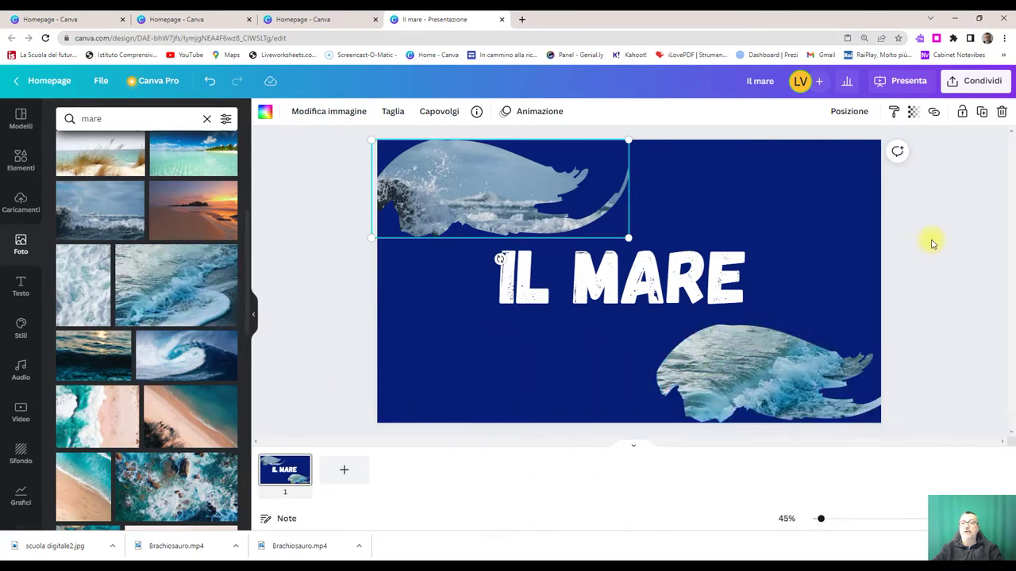
- Move the "Il mare" title slightly lower between the two photo-filled frames
click(840, 233)
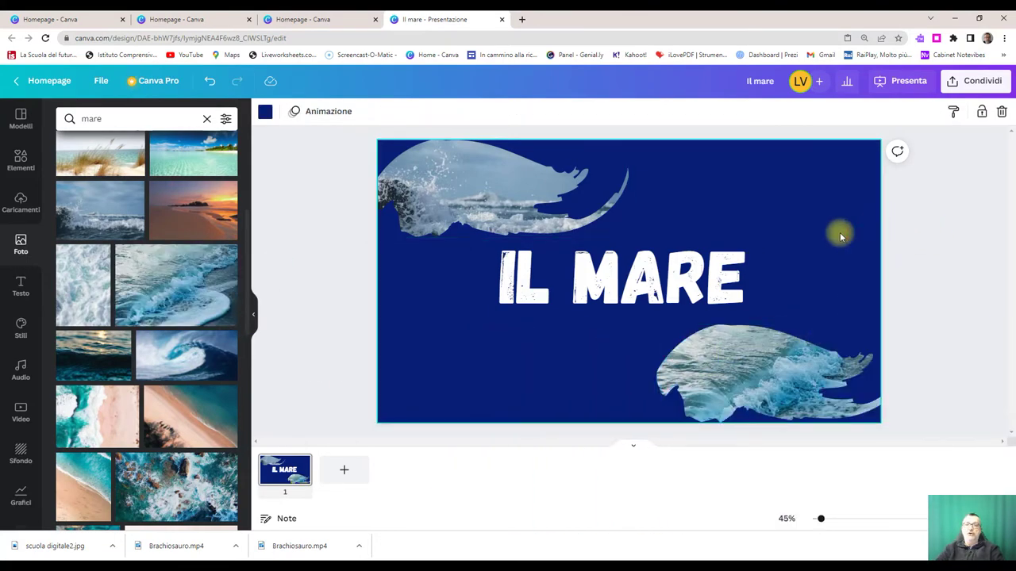
drag(635, 281, 636, 287)
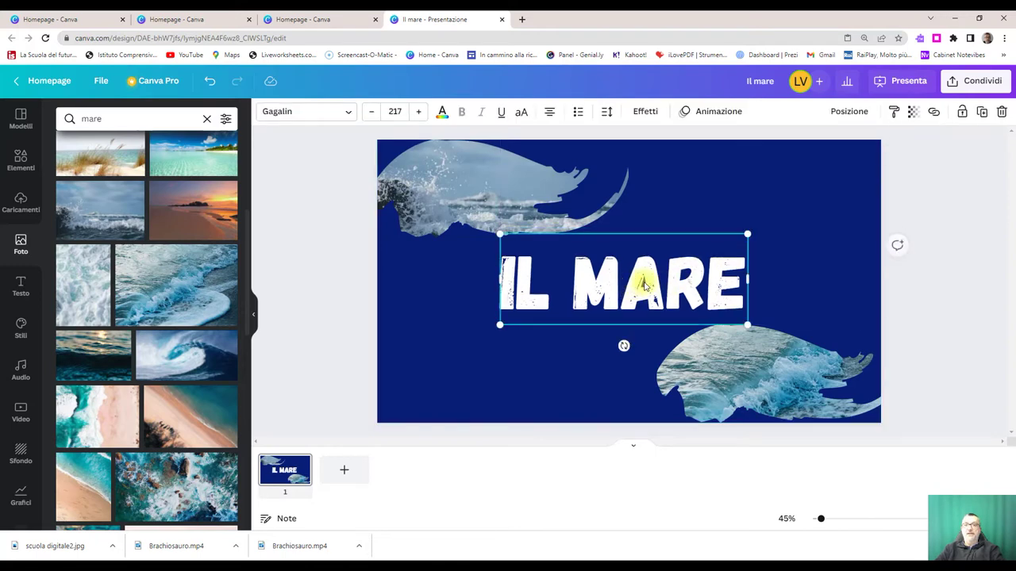
click(794, 211)
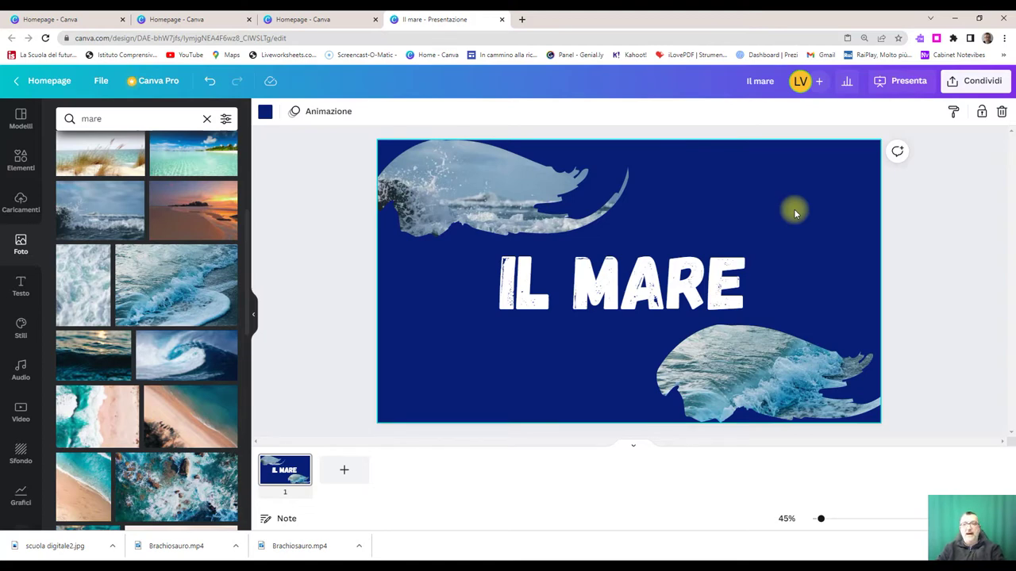
- Set the title's text colour to the custom light blue #AFEAFA
click(595, 296)
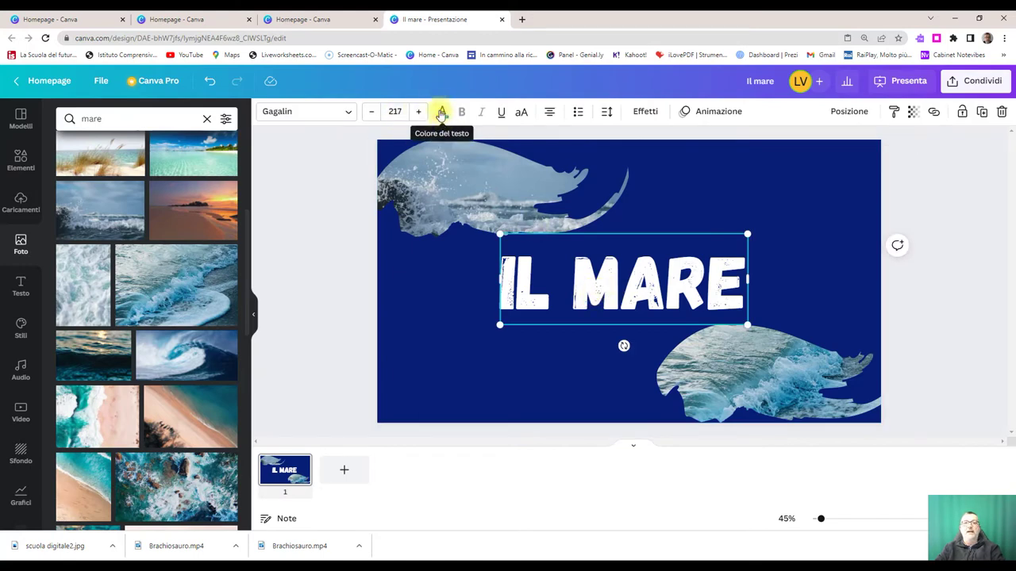
click(442, 113)
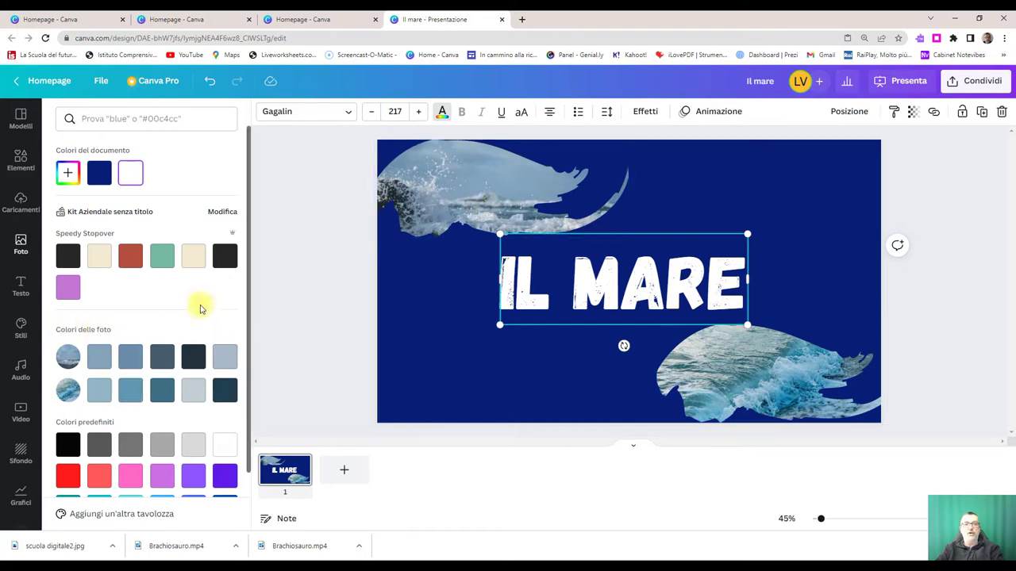
click(130, 356)
click(98, 357)
click(193, 390)
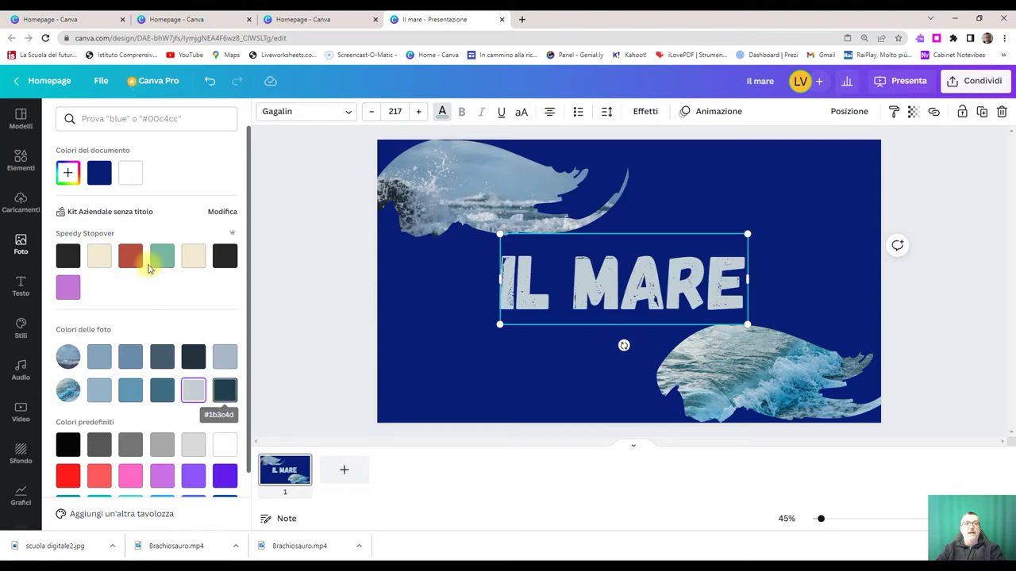
click(68, 172)
click(96, 207)
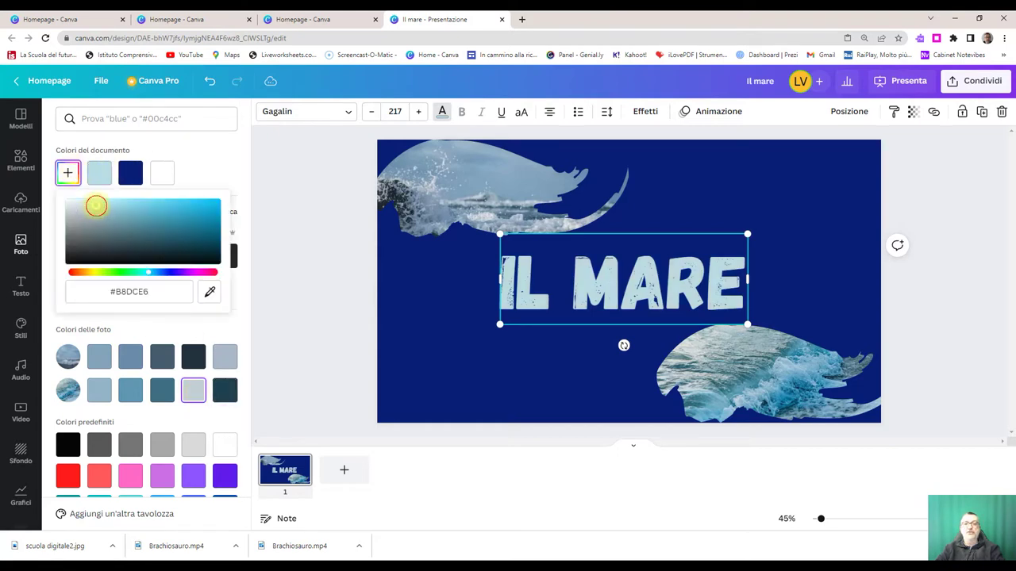
click(127, 207)
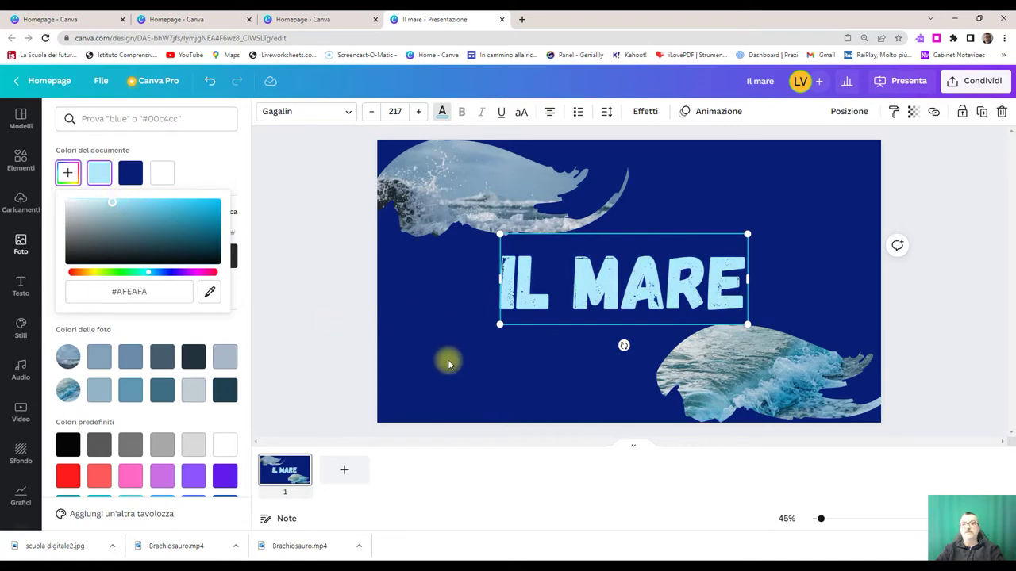
click(478, 356)
click(598, 405)
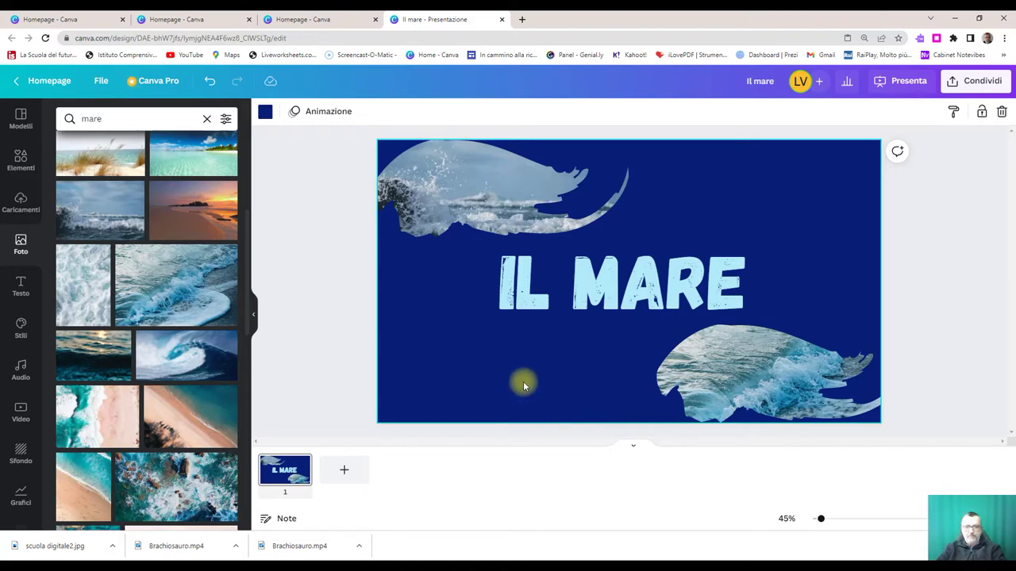
- Add a second slide with the heading "le balene" set in the Bright font
click(343, 470)
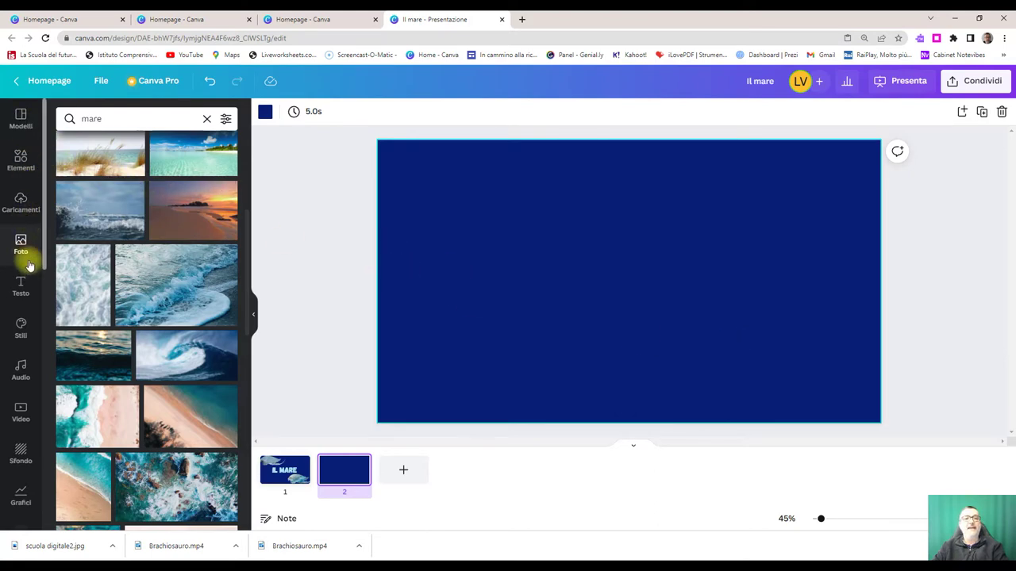
click(20, 287)
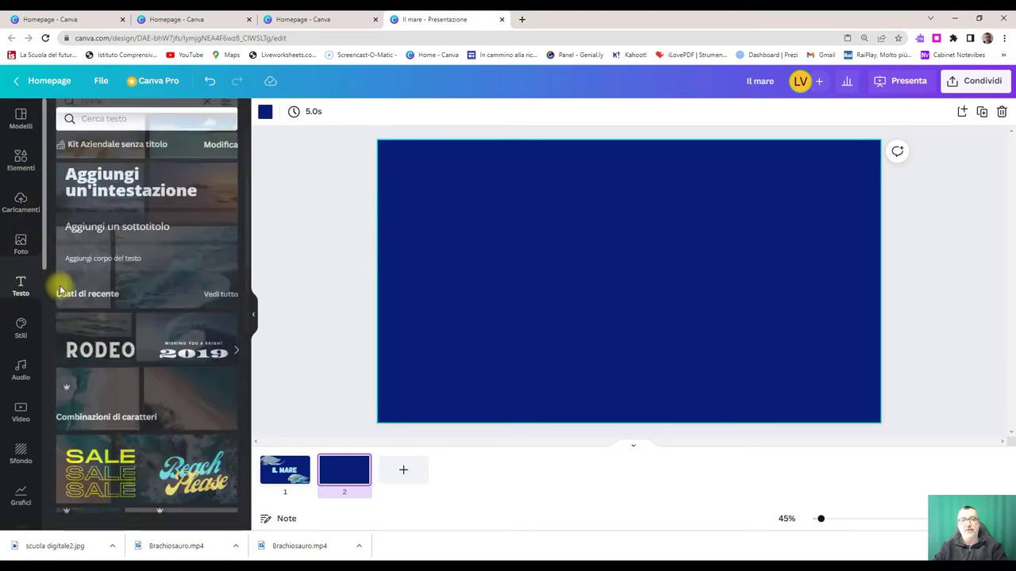
click(99, 183)
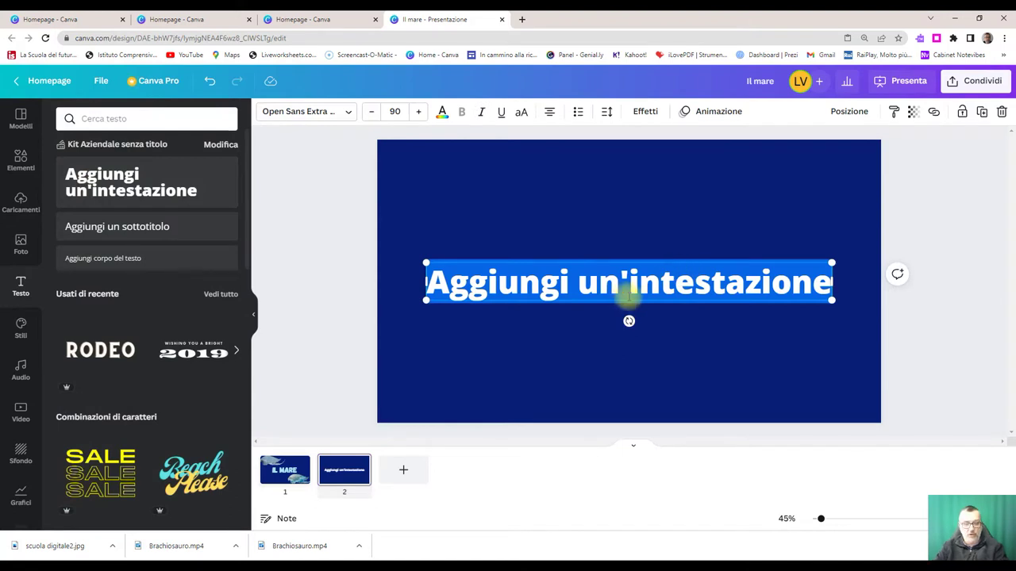
text(le balene)
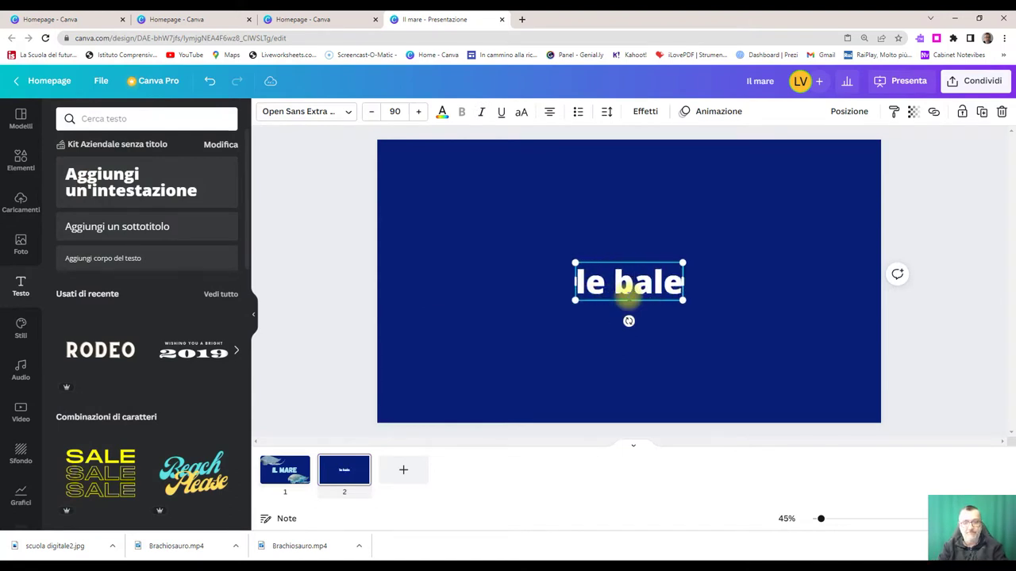
click(350, 111)
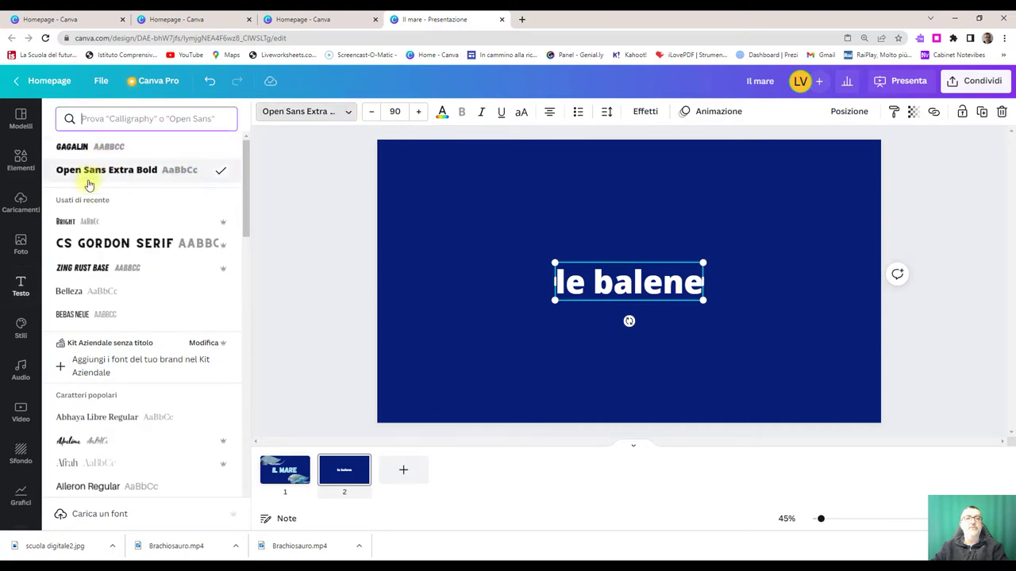
click(67, 221)
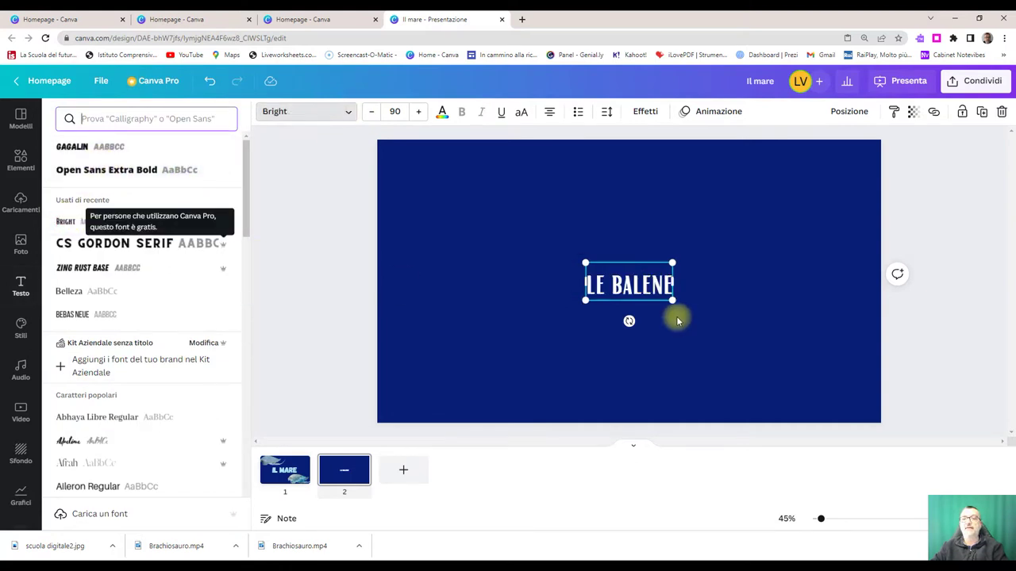
- Enlarge the "le balene" heading to size 133 and move it to the slide's upper-right area
drag(672, 300, 714, 317)
click(658, 363)
click(646, 294)
click(672, 382)
drag(646, 300, 759, 193)
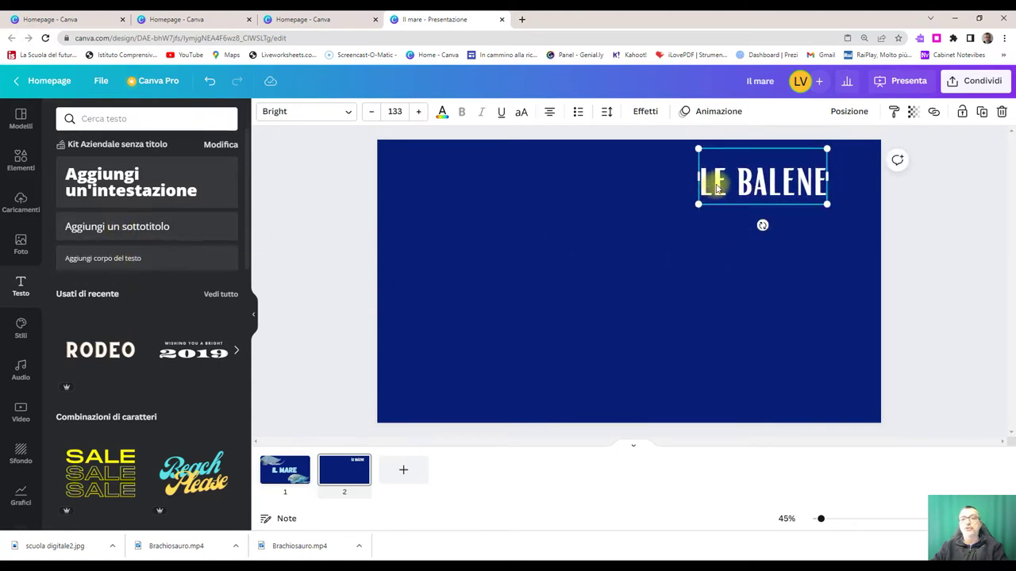
- Add a subtitle text box reading "Testo 1" directly below the heading on slide 2
click(102, 229)
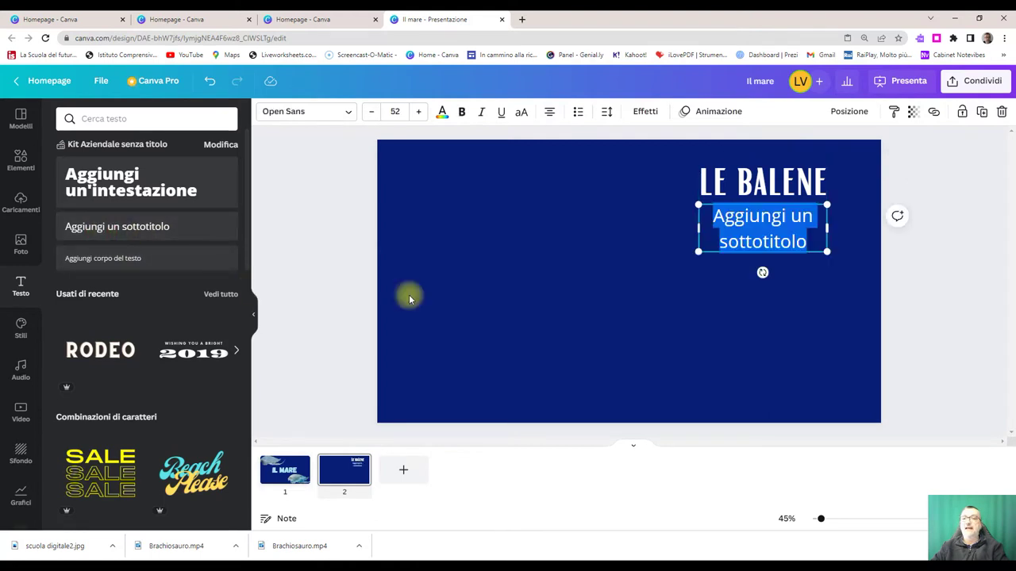
text(Te)
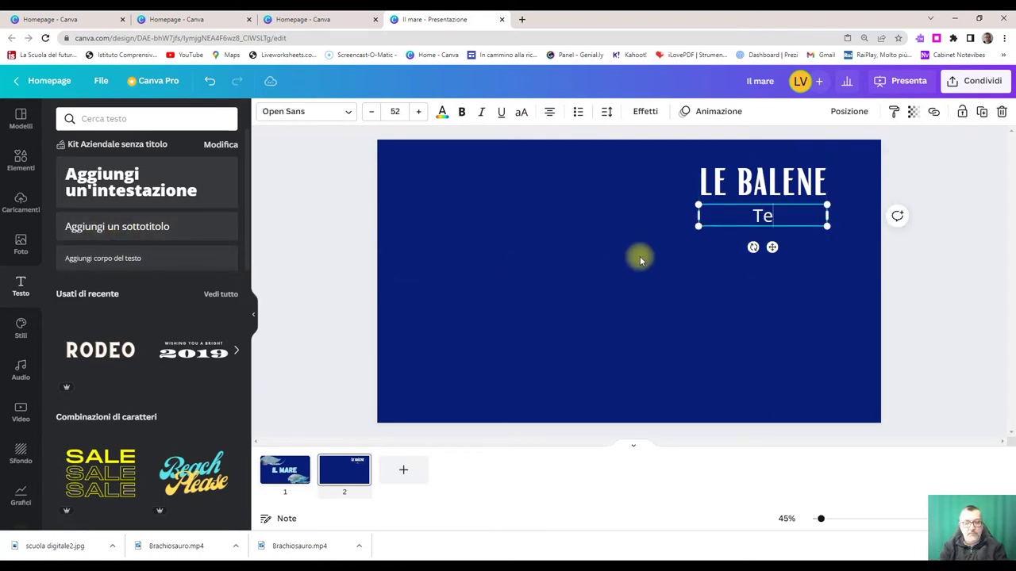
text(sto 1)
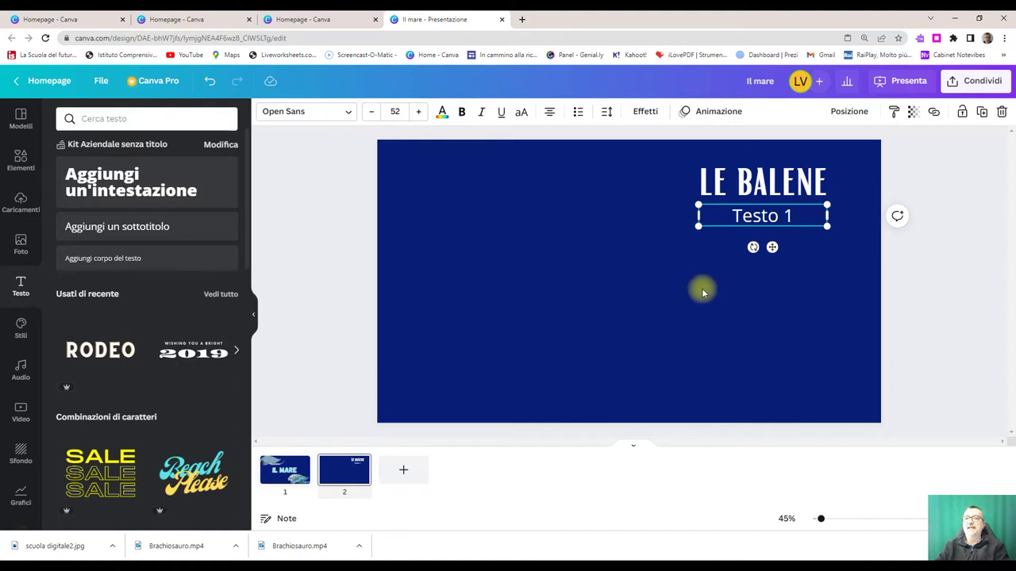
click(764, 294)
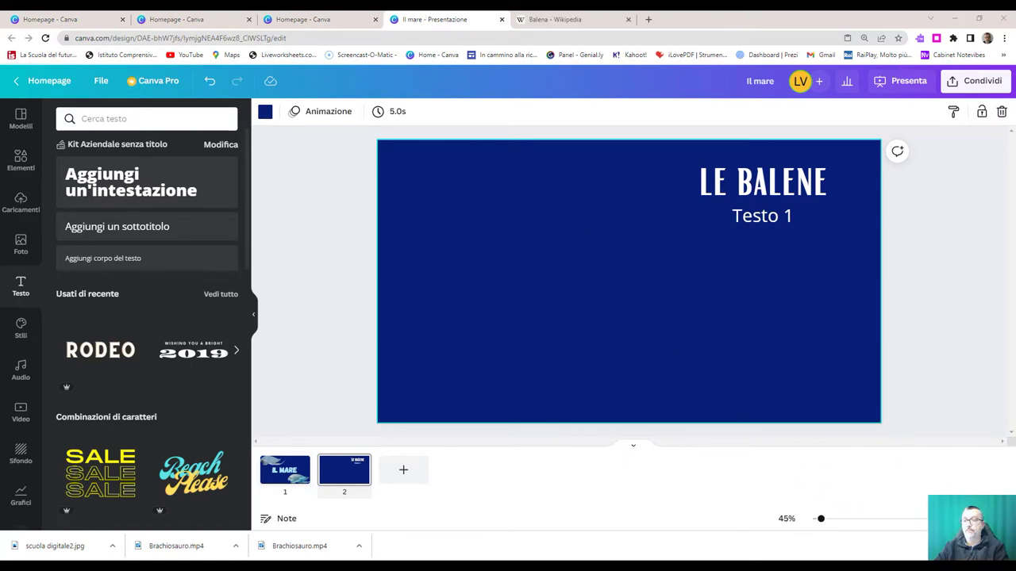
- Replace the "Testo 1" text with the copied paragraph beginning "Il termine balena definisce, in senso lato"
click(761, 222)
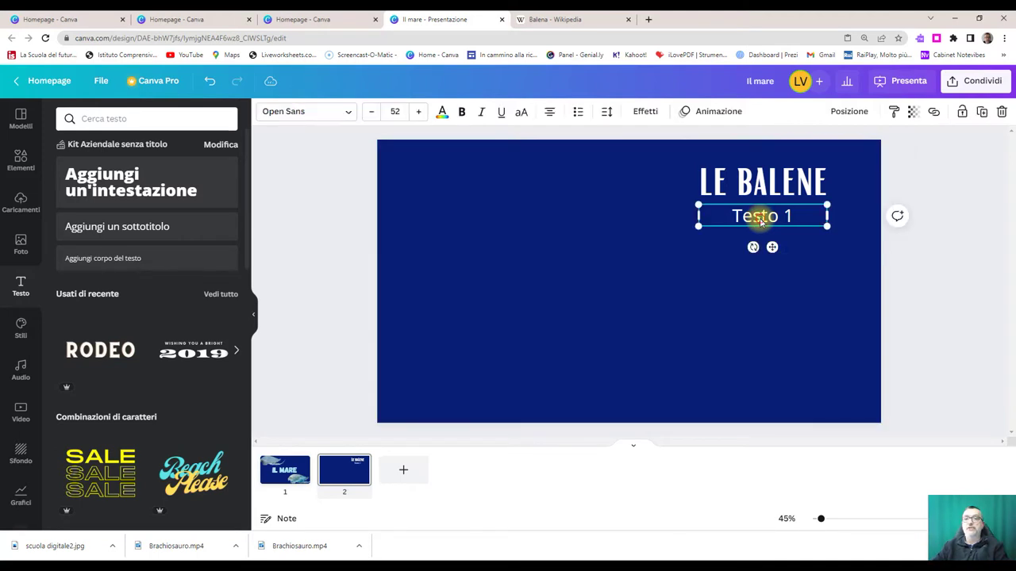
drag(728, 215, 807, 216)
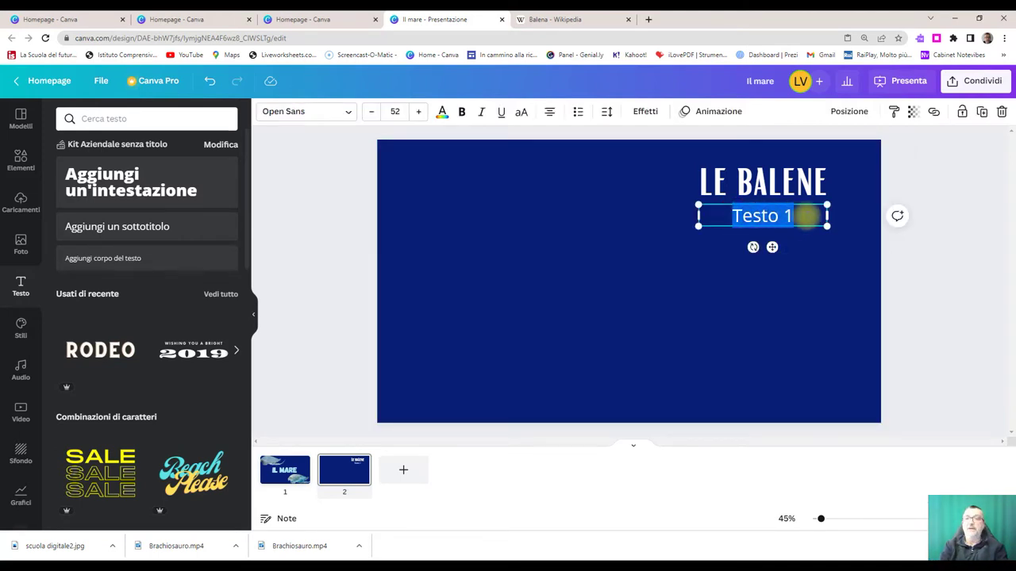
key(ctrl+v)
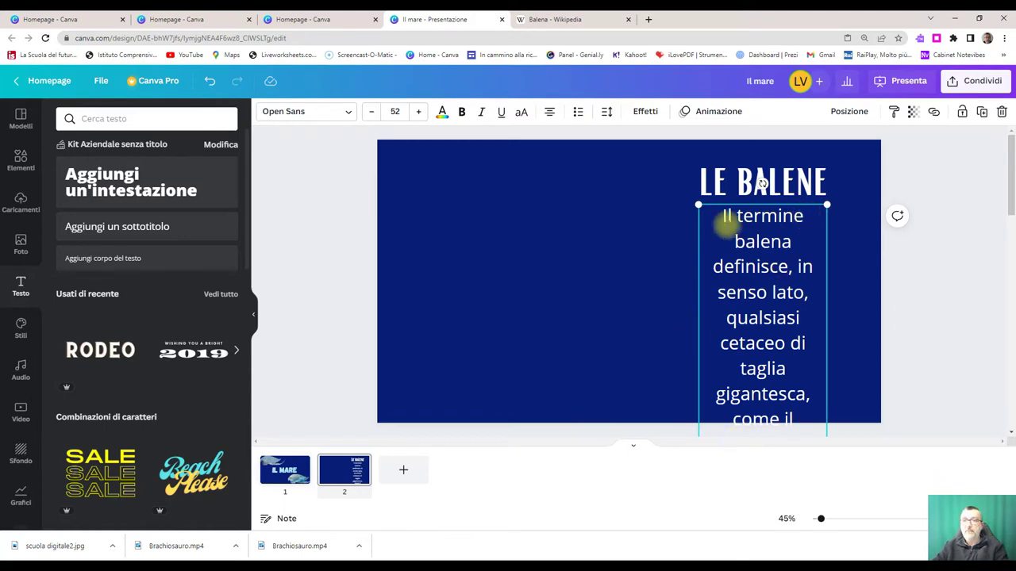
- Select the whole pasted paragraph and reduce its font size to 26
drag(719, 216, 817, 411)
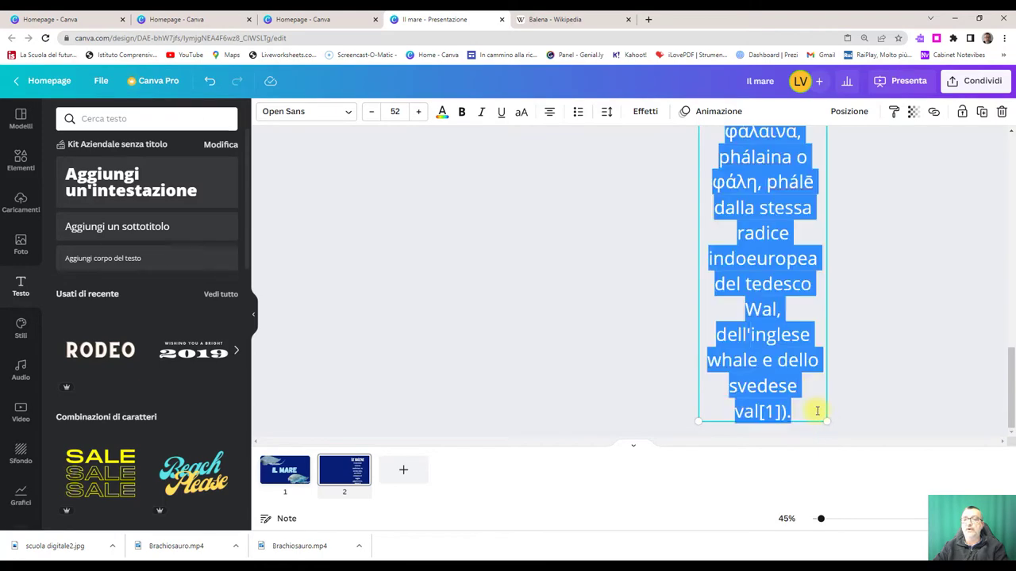
click(373, 115)
click(373, 115)
click(373, 115)
click(373, 115)
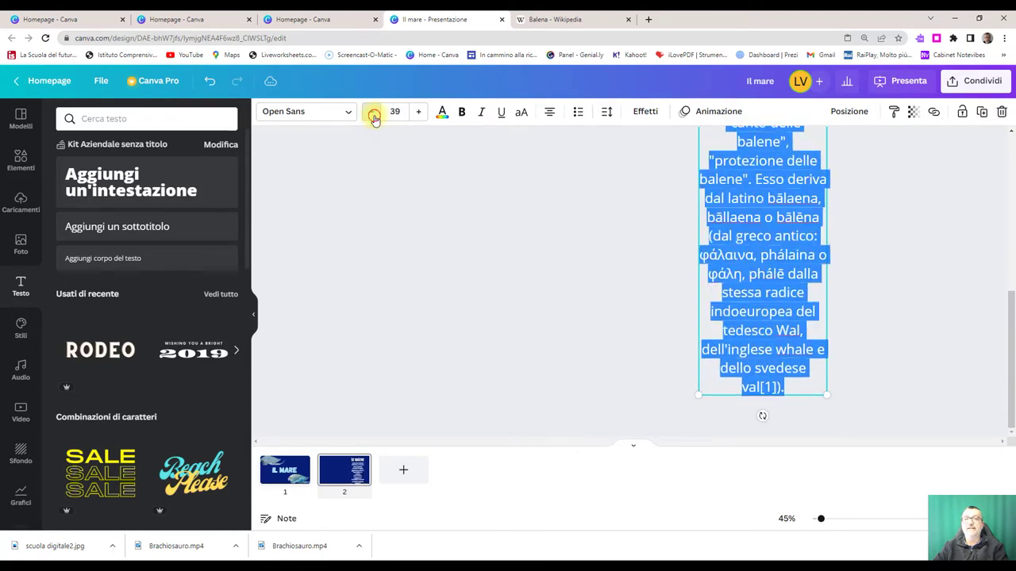
click(373, 115)
click(373, 115)
click(373, 115)
click(373, 115)
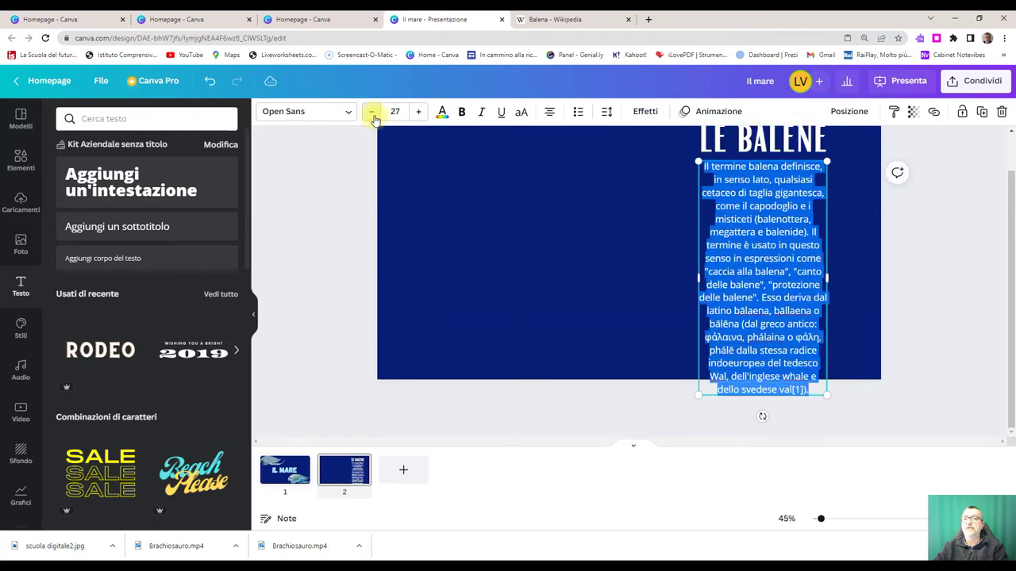
click(373, 115)
- Widen the paragraph's text box toward the left and centre the "le balene" heading above it
drag(696, 289, 652, 290)
click(726, 174)
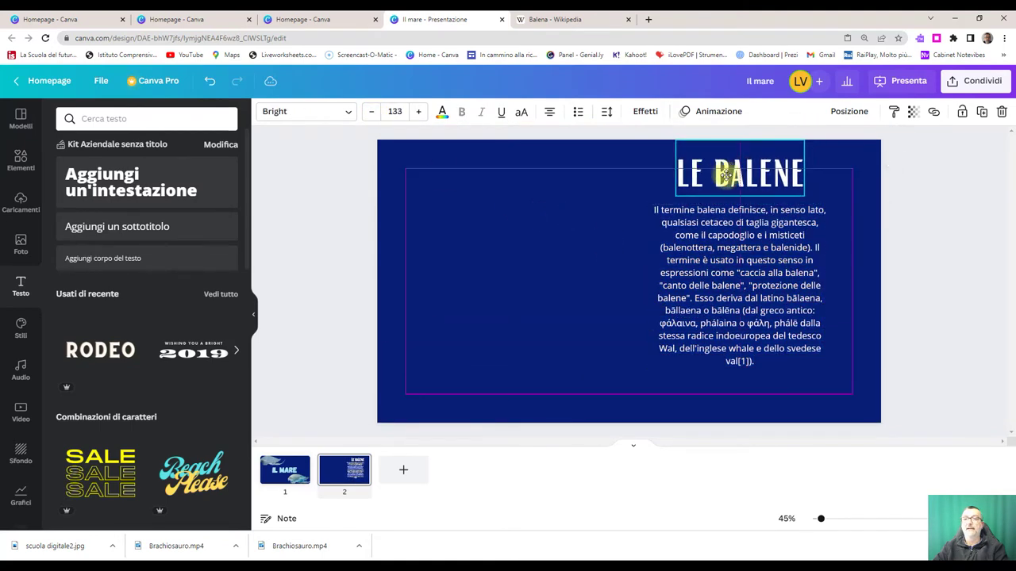
- Increase the whale paragraph's font size to 31
click(732, 211)
click(422, 113)
click(420, 112)
click(420, 112)
click(421, 112)
click(420, 112)
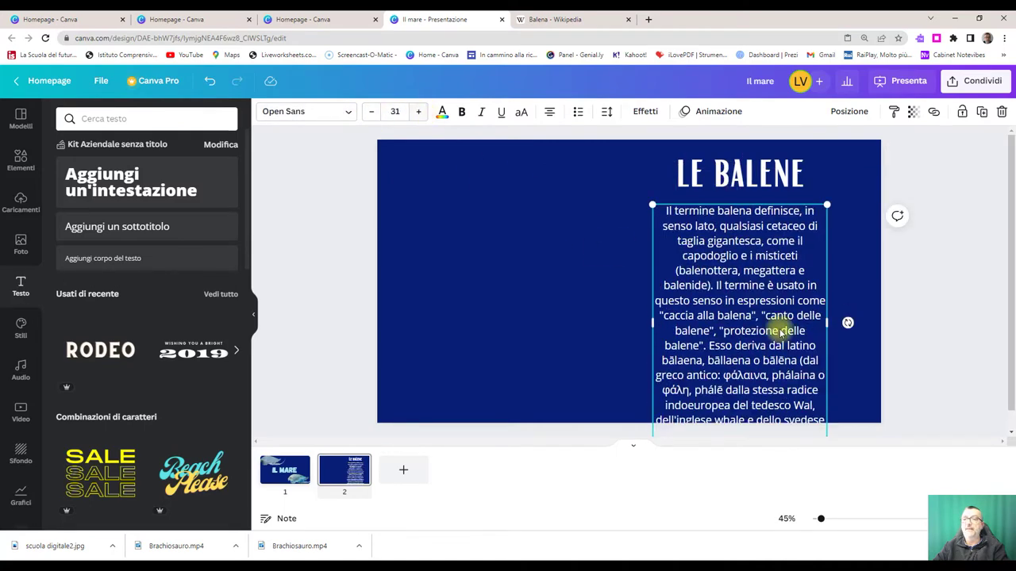
- Widen the whale paragraph's text box toward the slide's right edge and shift the "le balene" heading right to match
drag(857, 326, 854, 325)
drag(737, 168, 746, 165)
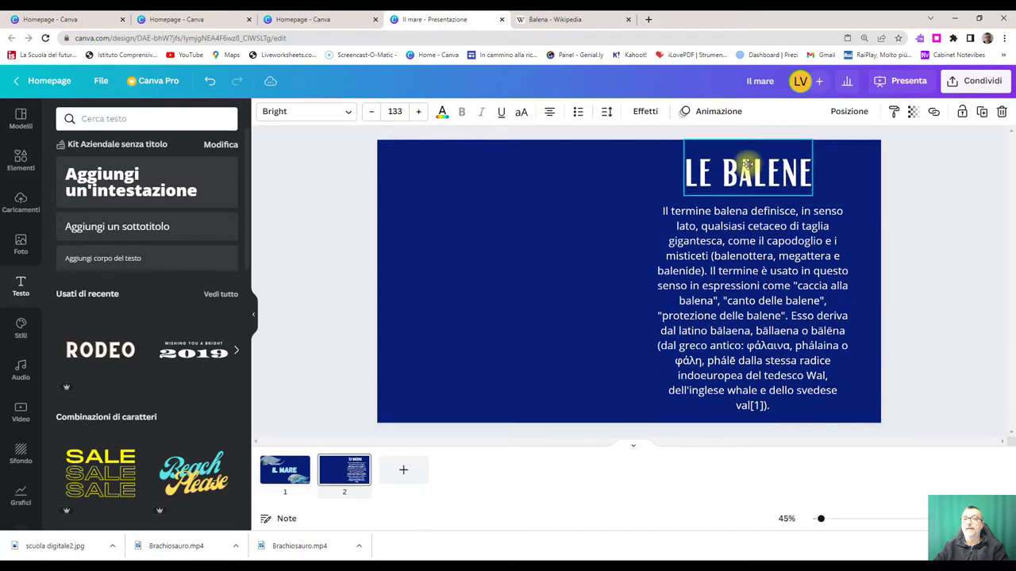
- Change the whale paragraph's font to Bright and increase its size to 39
click(748, 214)
click(349, 117)
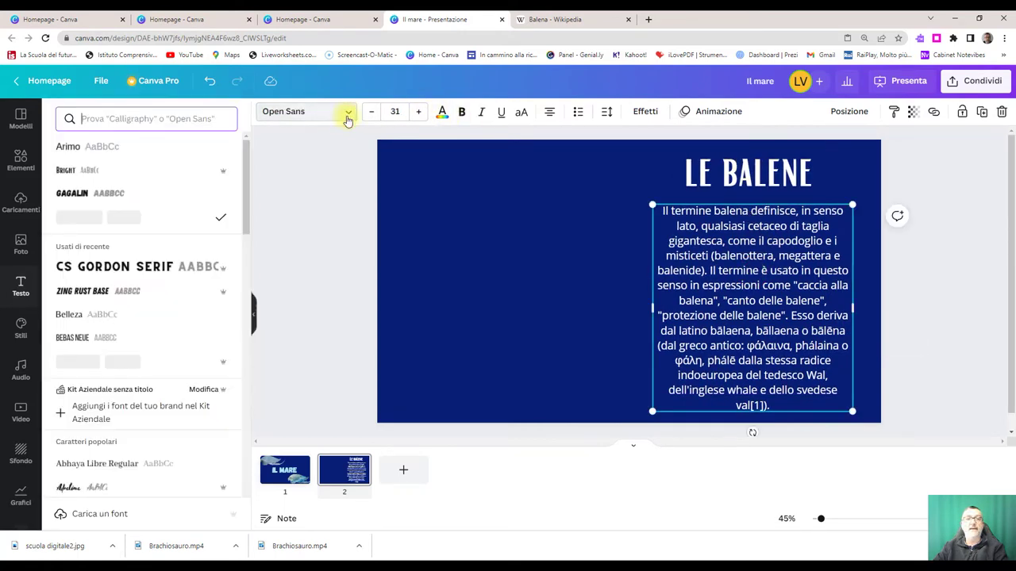
click(86, 171)
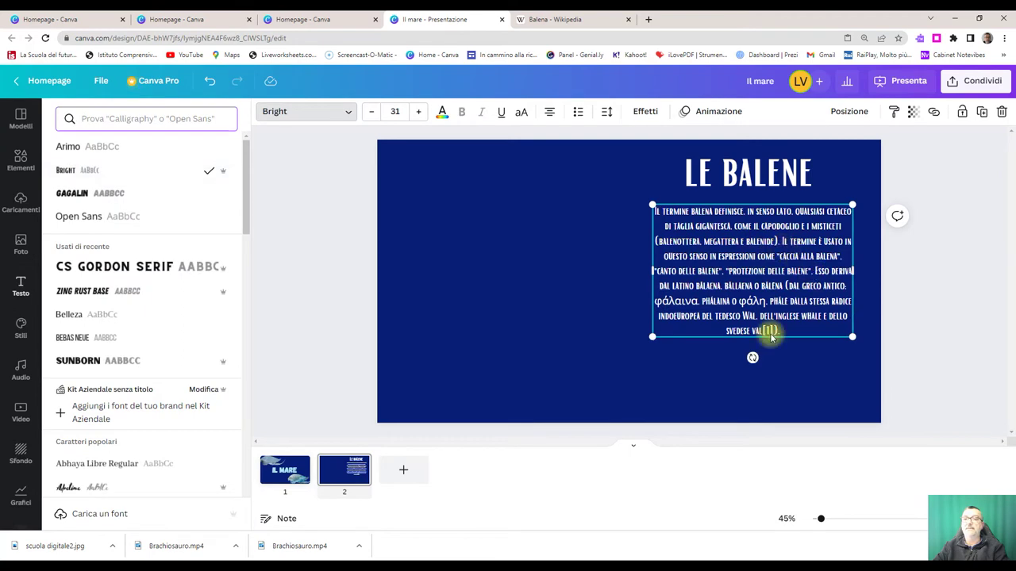
click(419, 115)
click(418, 115)
click(419, 115)
click(418, 115)
click(419, 115)
click(418, 115)
click(418, 115)
click(418, 115)
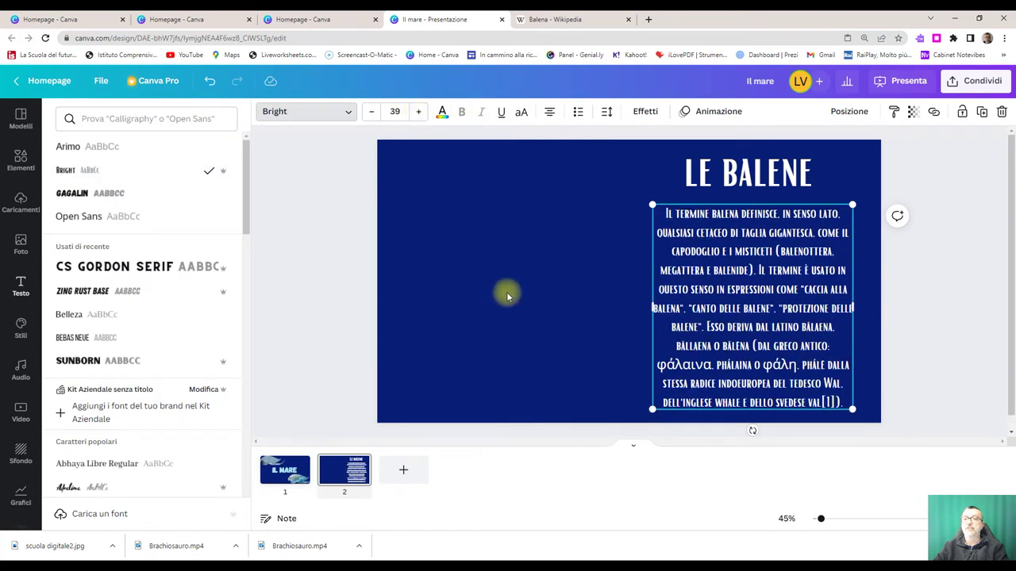
click(816, 335)
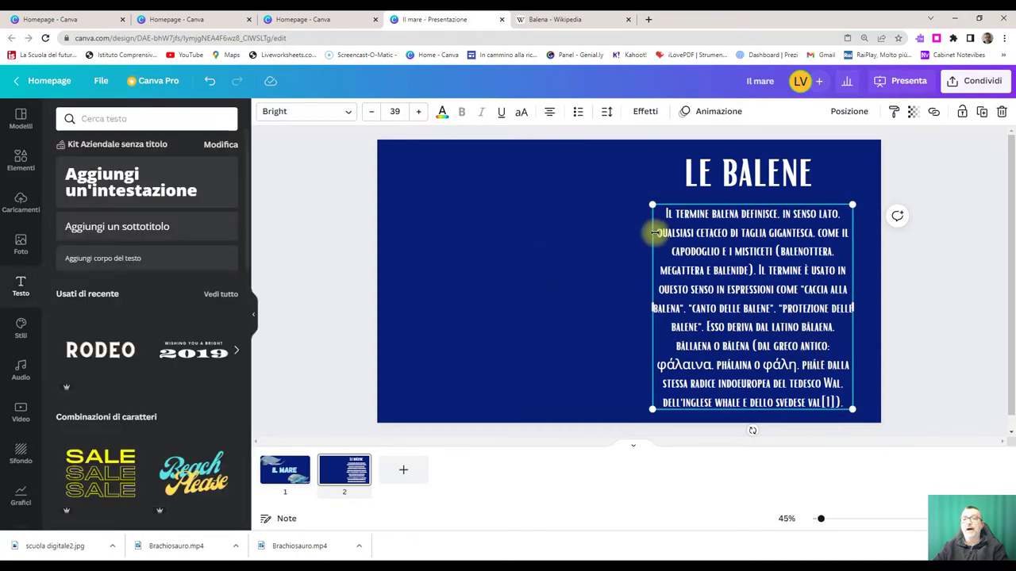
- Align the "le balene" heading with the centre of the paragraph below it
click(547, 206)
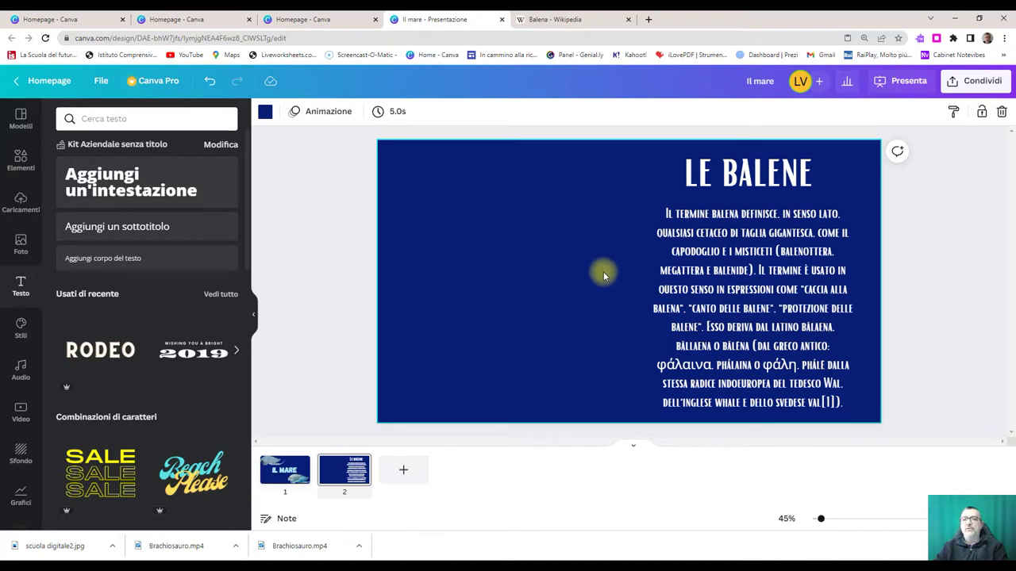
click(746, 171)
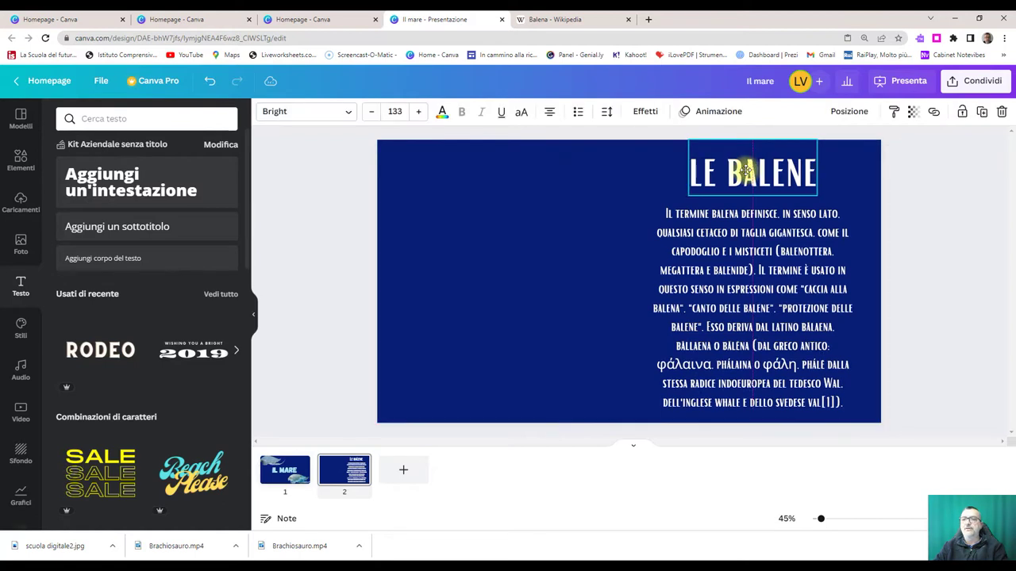
drag(746, 171, 741, 170)
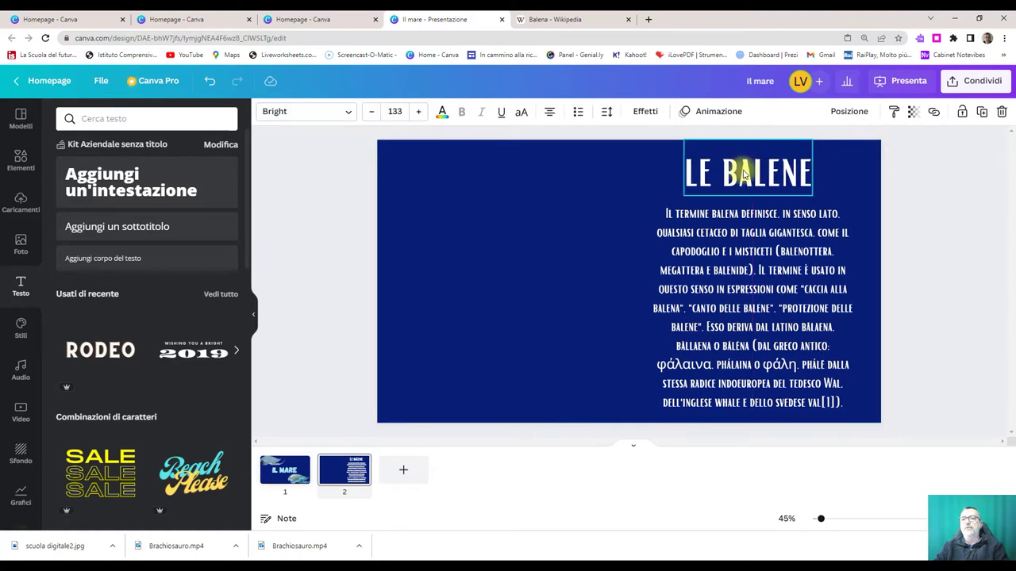
- Cycle through the whale paragraph's text alignments and leave it justified
click(730, 338)
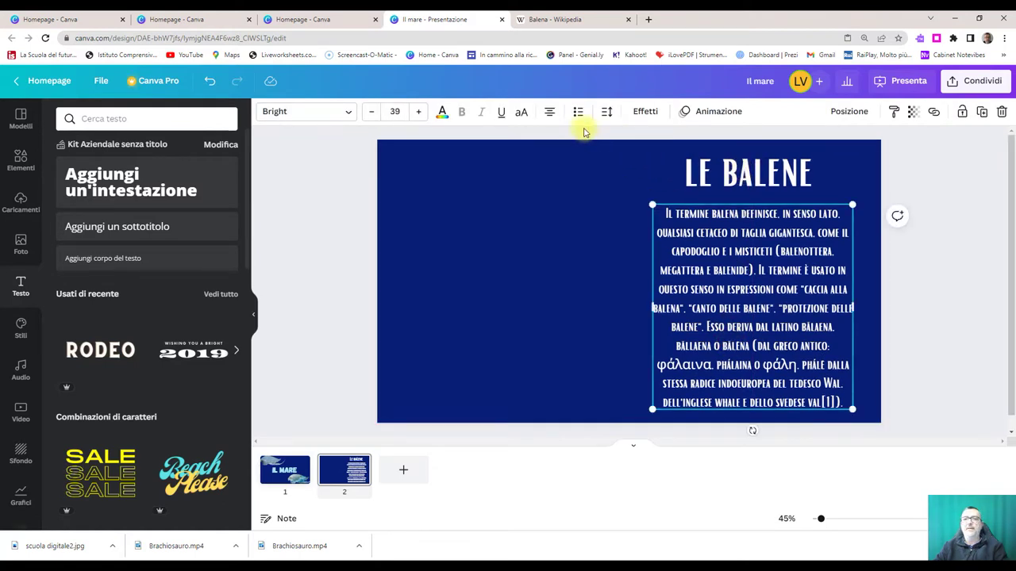
click(550, 113)
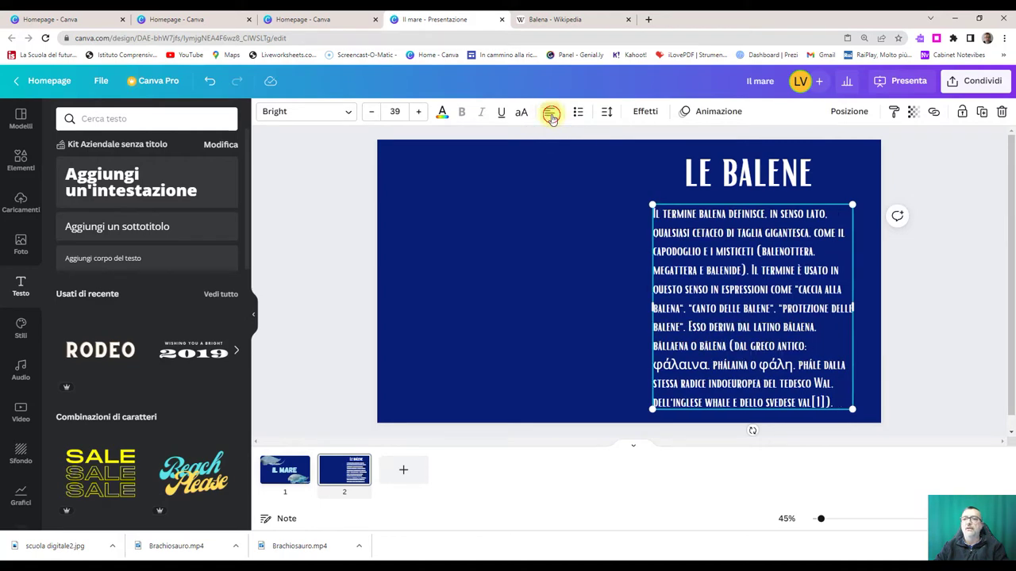
click(550, 113)
click(550, 114)
click(550, 113)
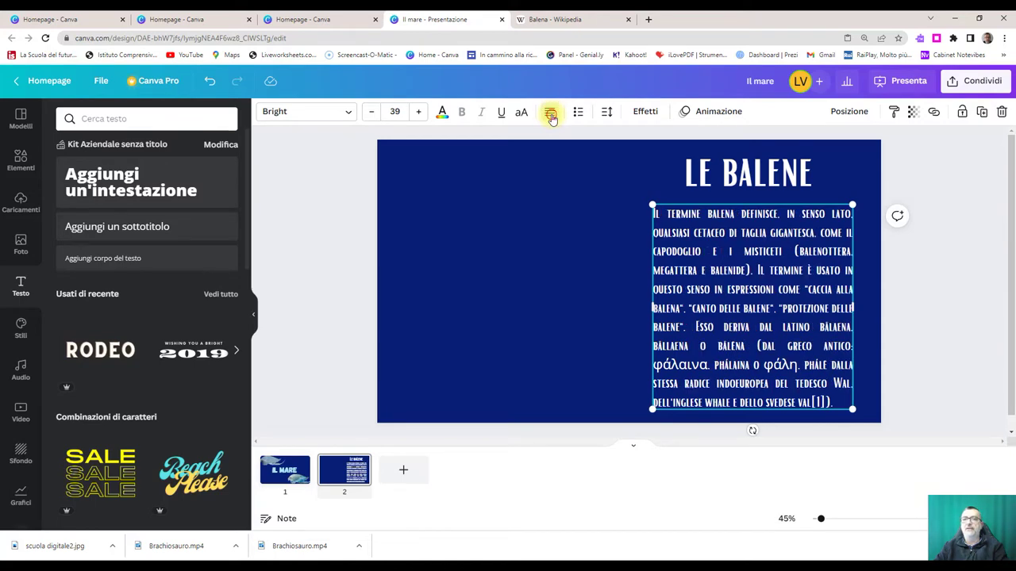
click(550, 114)
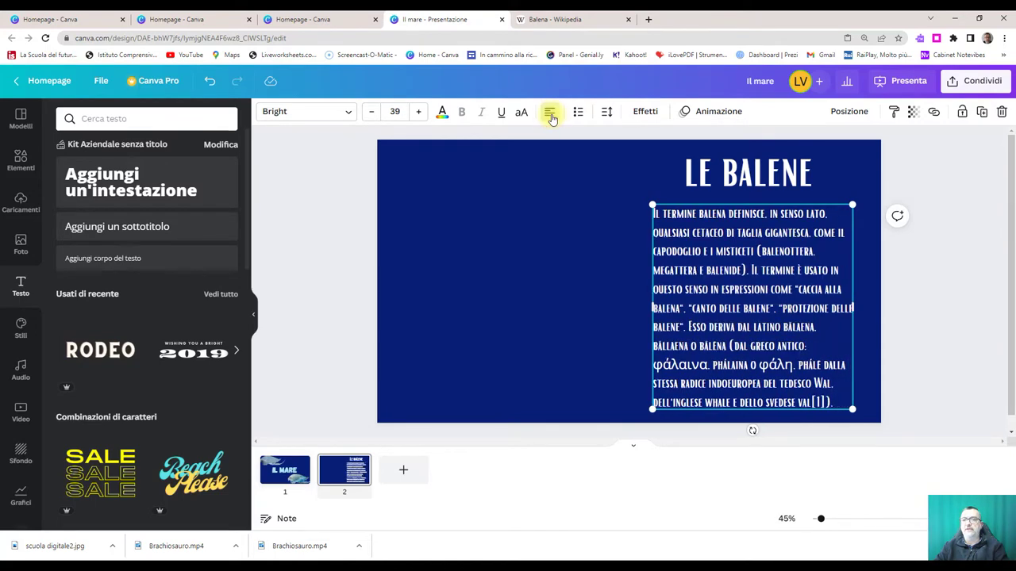
click(550, 114)
click(634, 252)
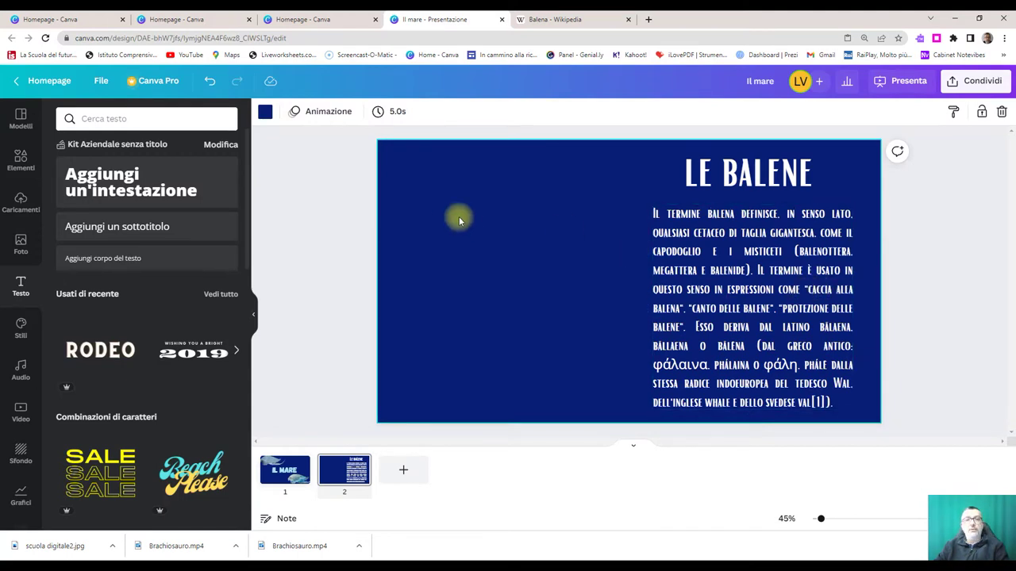
- Search the videos for "balene" and place the 12-second clip of the open-mouthed whale shark on the slide, not as its background
click(22, 416)
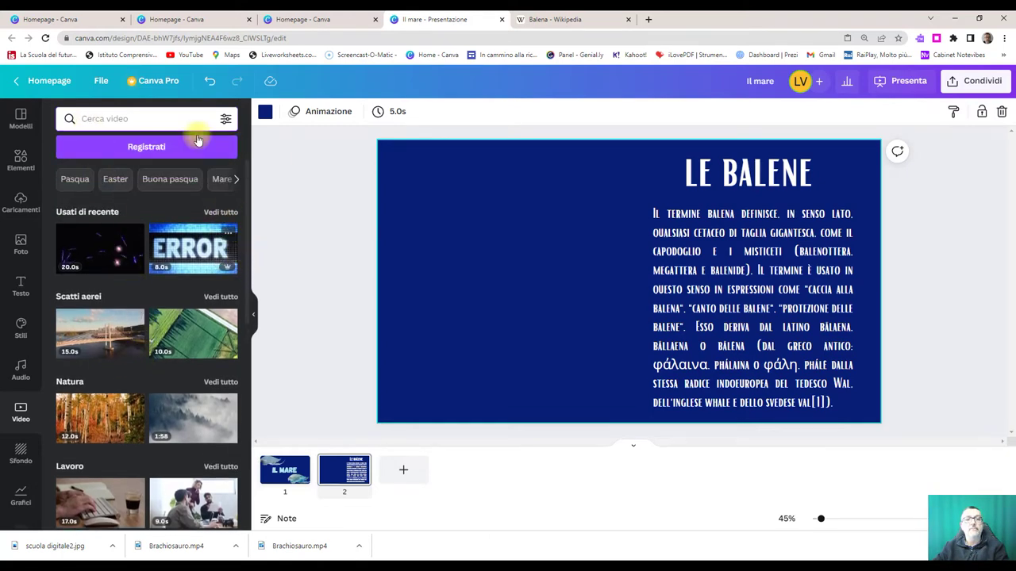
click(106, 119)
text(balene)
key(Return)
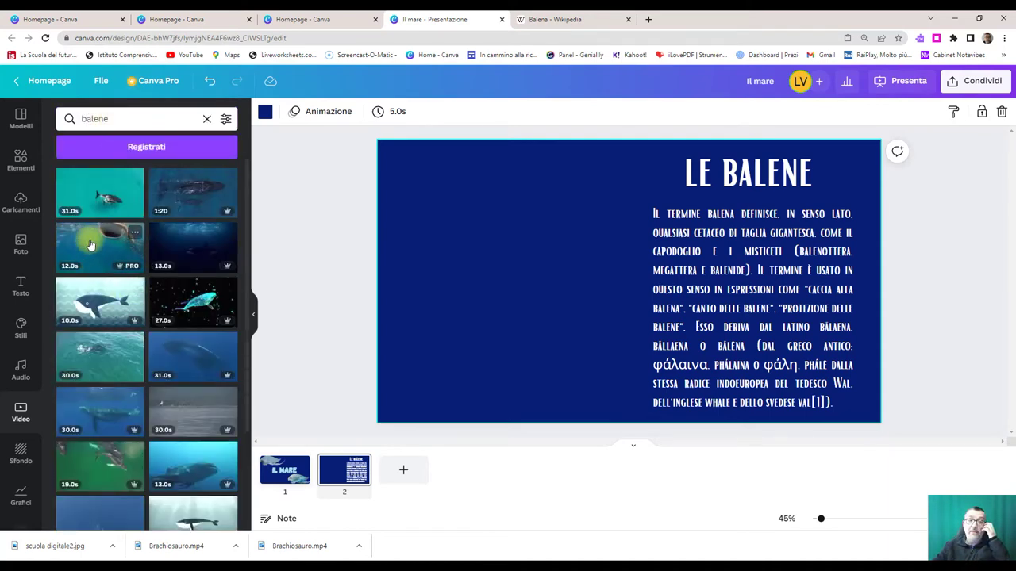
drag(91, 245, 395, 174)
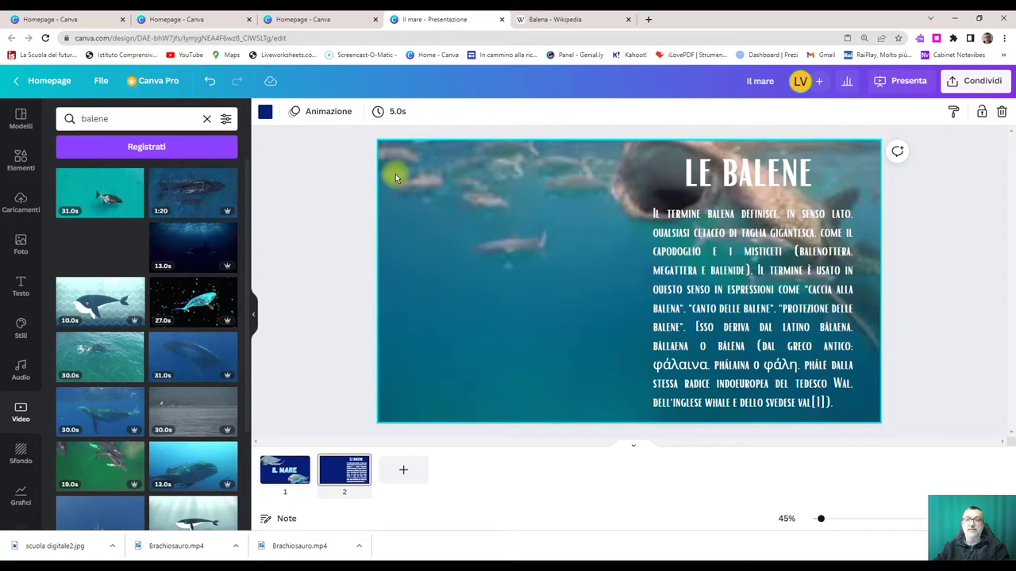
drag(395, 174, 448, 186)
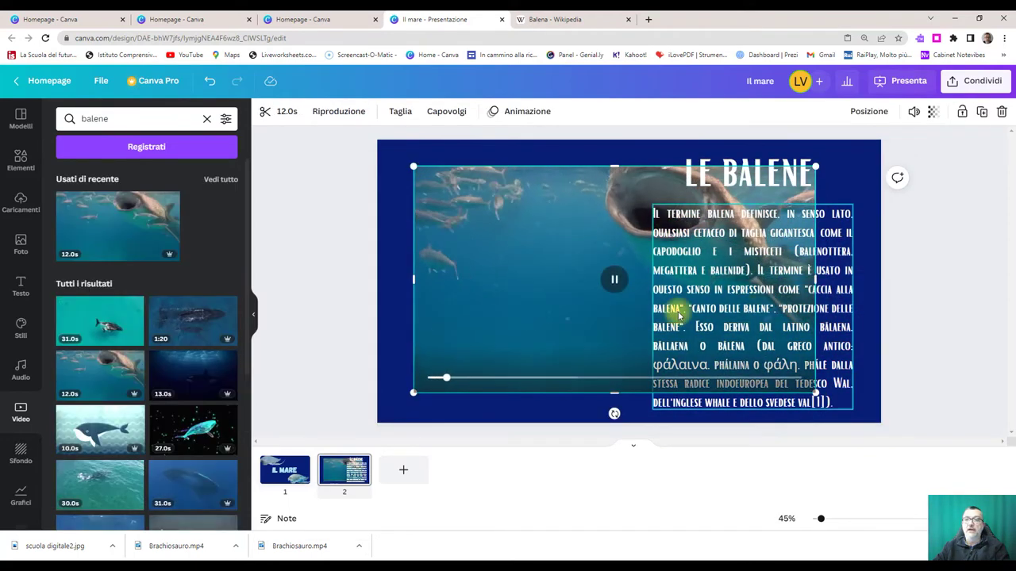
- Crop and resize the whale shark video so it exactly fills the left half of the slide beside the text
drag(816, 280, 629, 332)
drag(413, 166, 355, 145)
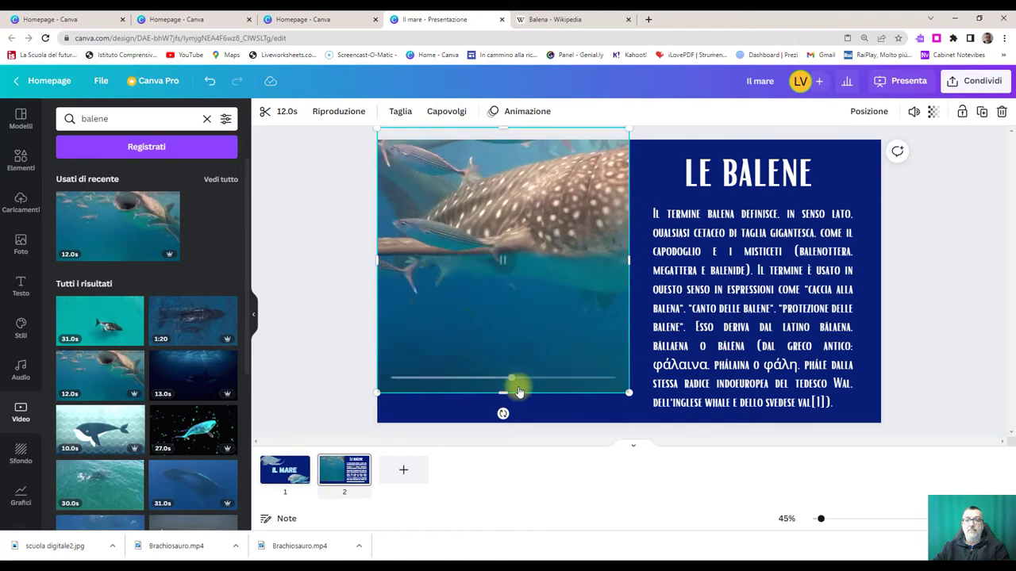
drag(503, 392, 508, 424)
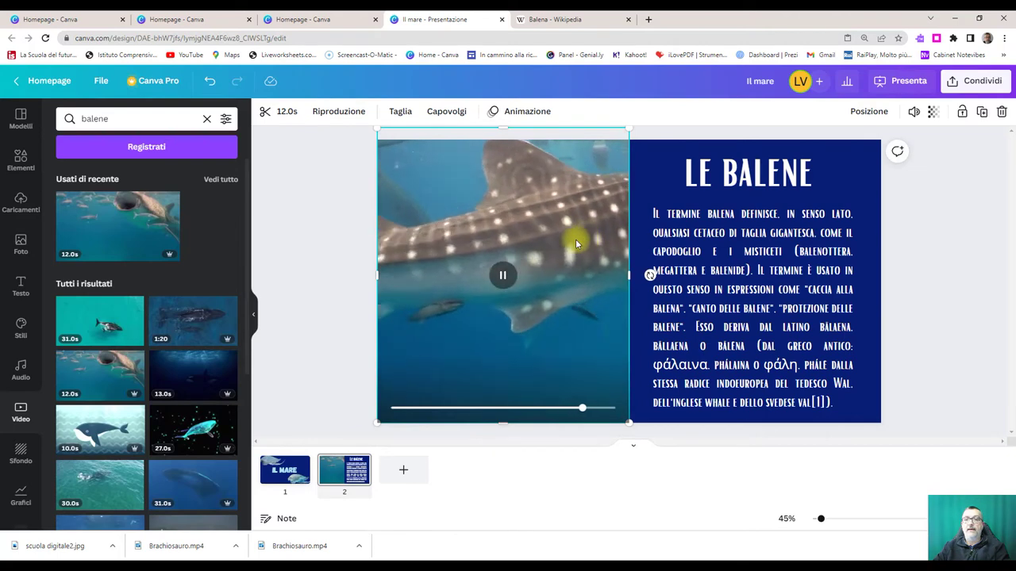
drag(503, 125, 503, 140)
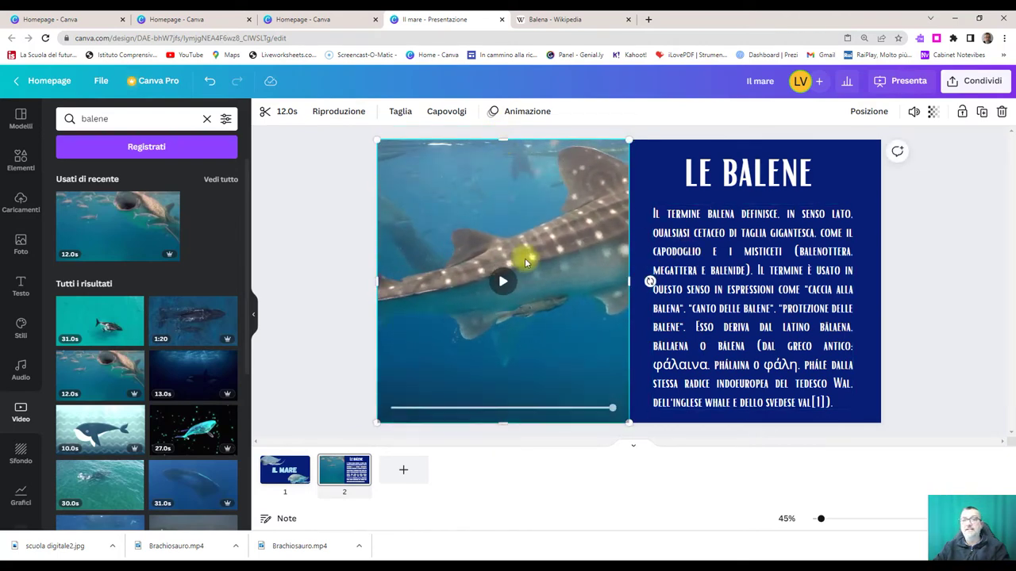
- Shift the whale shark footage left within its crop frame, apply the crop and play the clip
double_click(523, 258)
drag(550, 270, 319, 340)
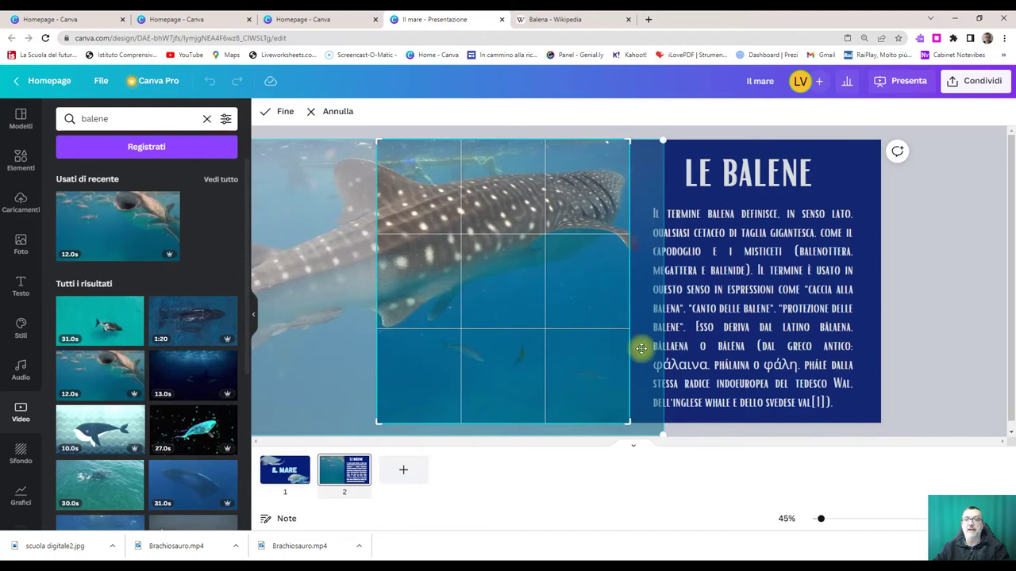
click(842, 170)
click(503, 281)
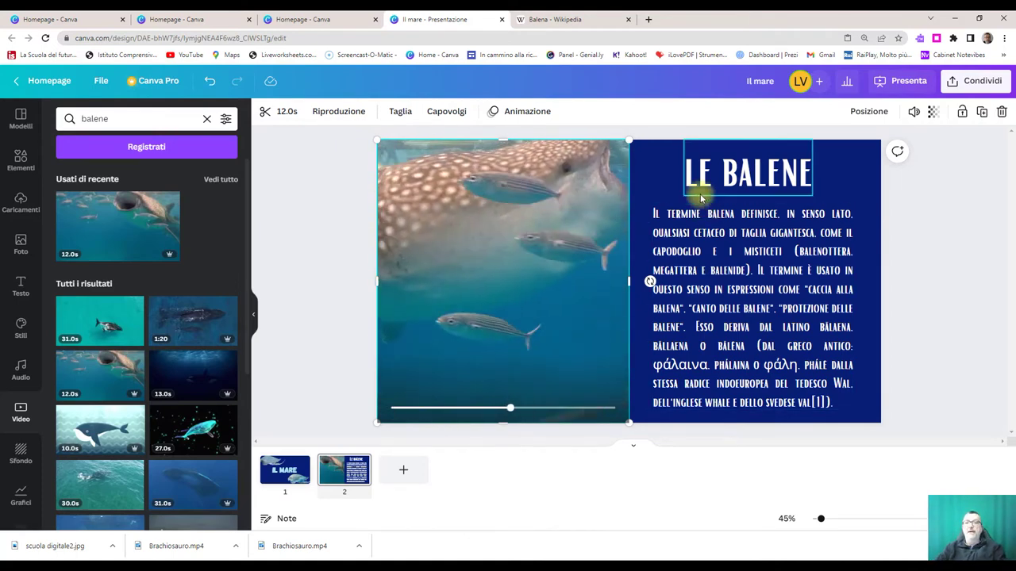
click(651, 183)
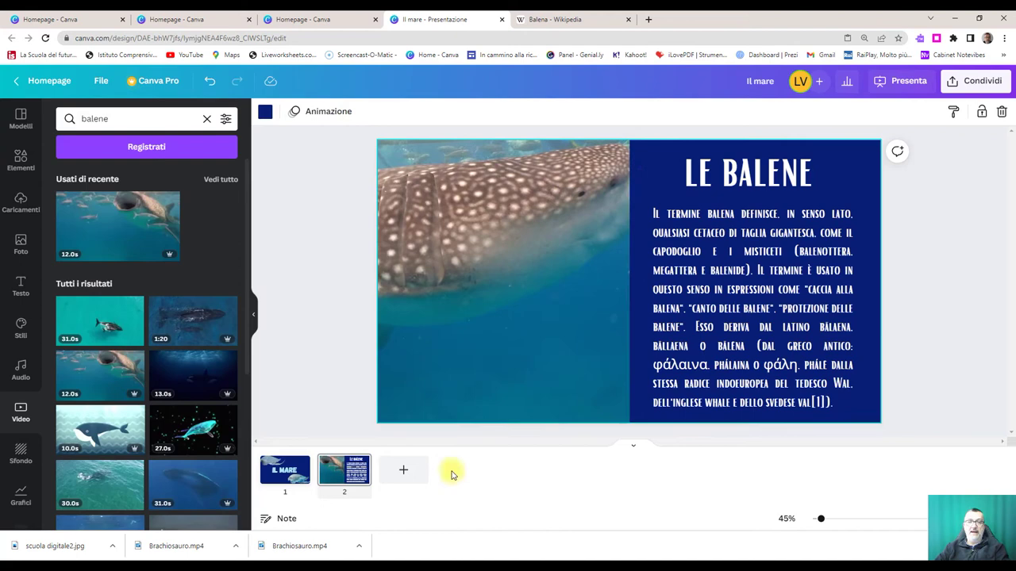
- Duplicate the whale slide and swap the copy's layout, with the heading and paragraph on the left and the video on the right
right_click(360, 469)
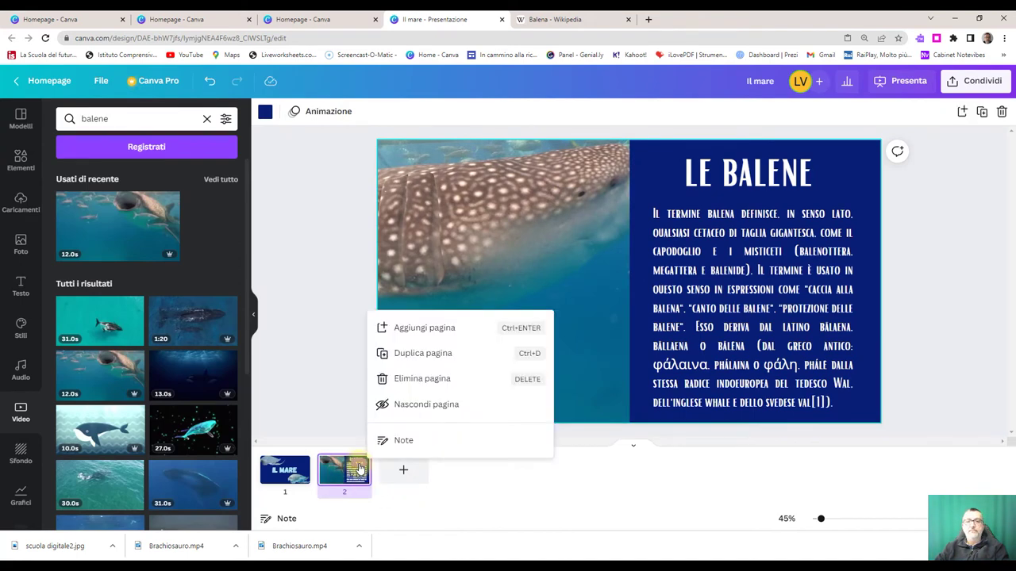
click(401, 354)
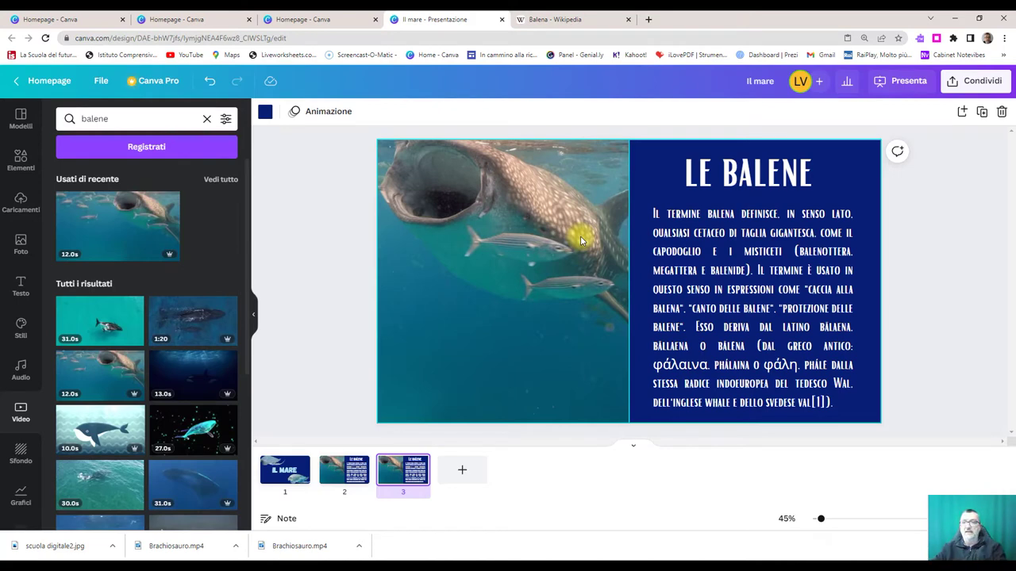
drag(517, 211, 584, 448)
drag(619, 159, 513, 188)
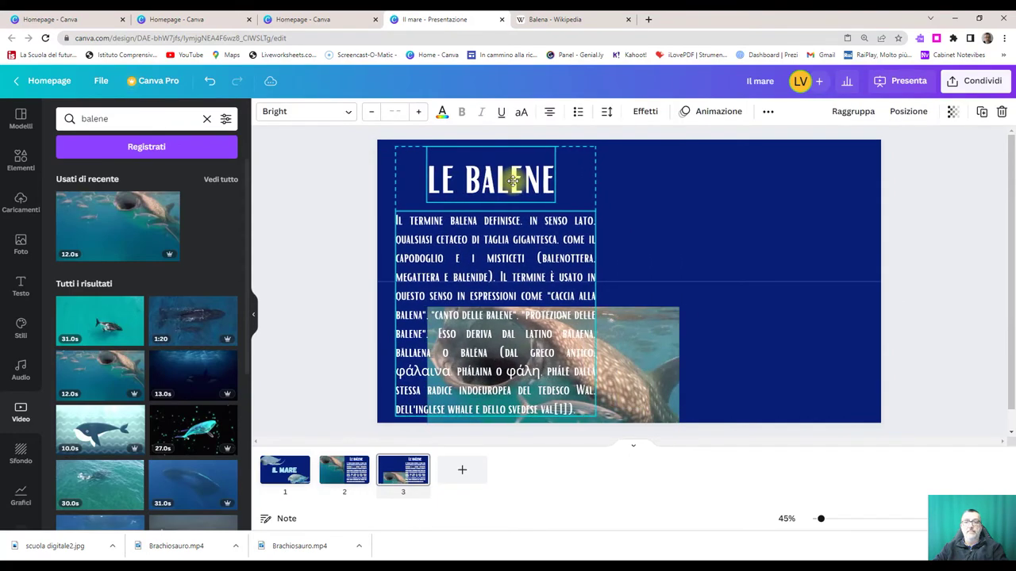
drag(684, 347, 847, 176)
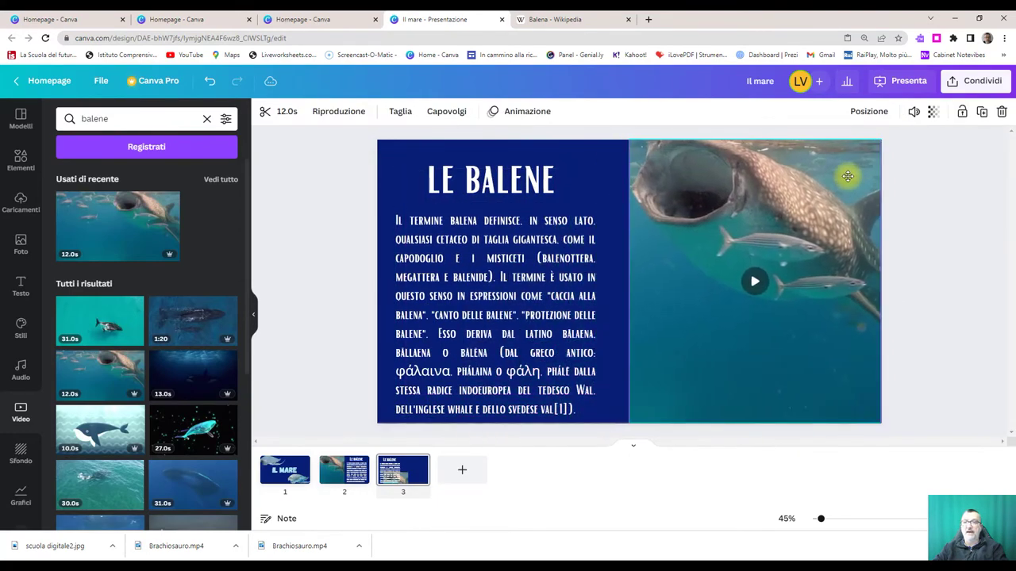
- Move the third slide's heading and paragraph up into line and widen the video slightly toward the text
drag(500, 186, 499, 174)
click(488, 215)
drag(503, 302, 508, 303)
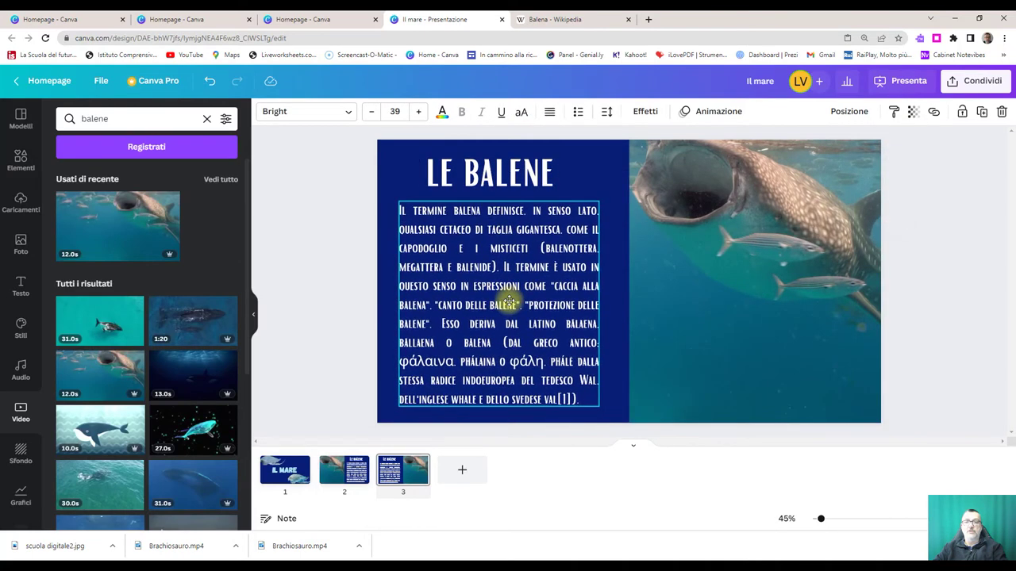
click(718, 332)
drag(626, 279, 620, 279)
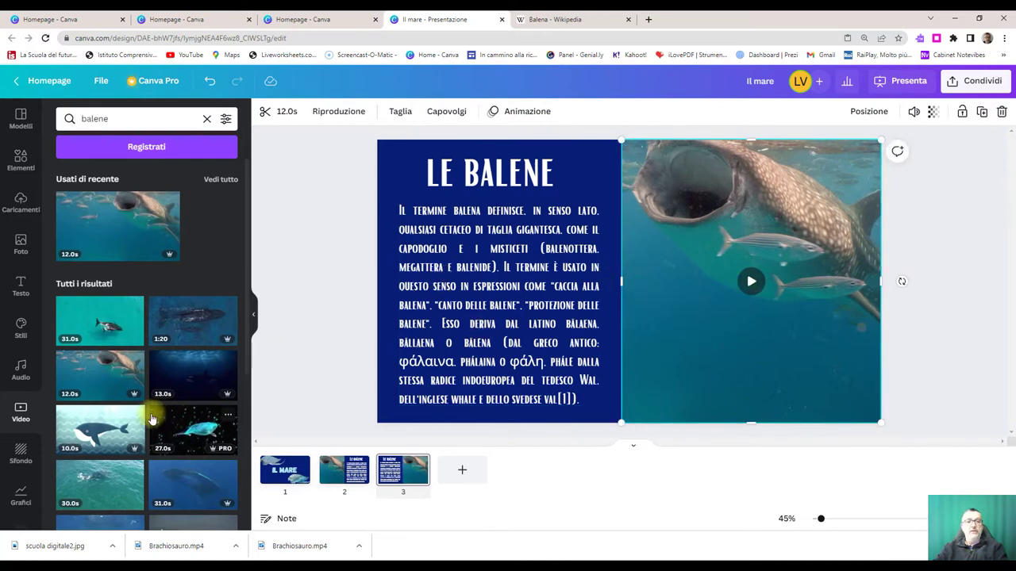
- Replace the third slide's video with the 13-second clip of a whale shark in blue water
scroll(152, 418, down, 2)
scroll(152, 419, down, 1)
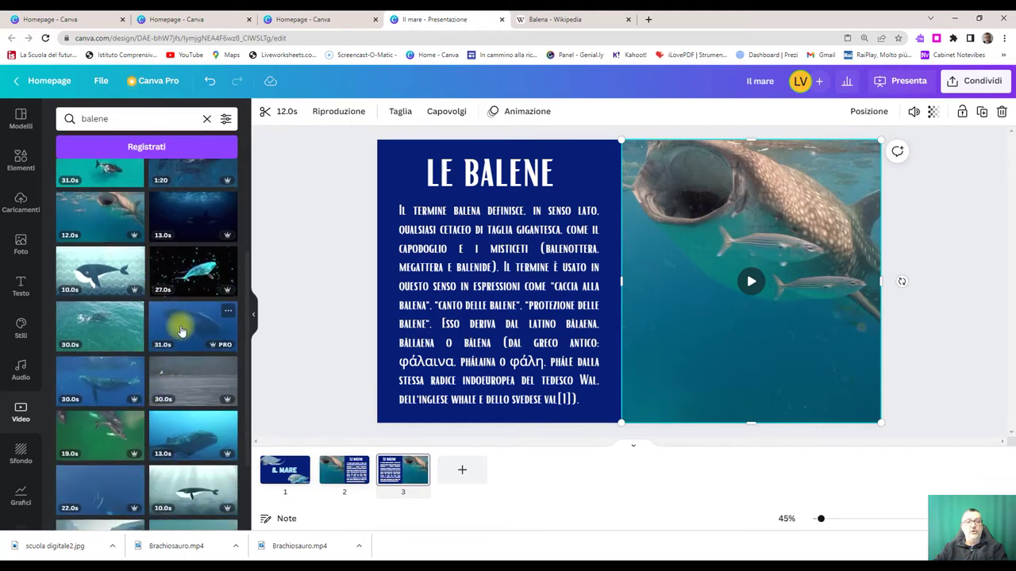
drag(191, 435, 655, 275)
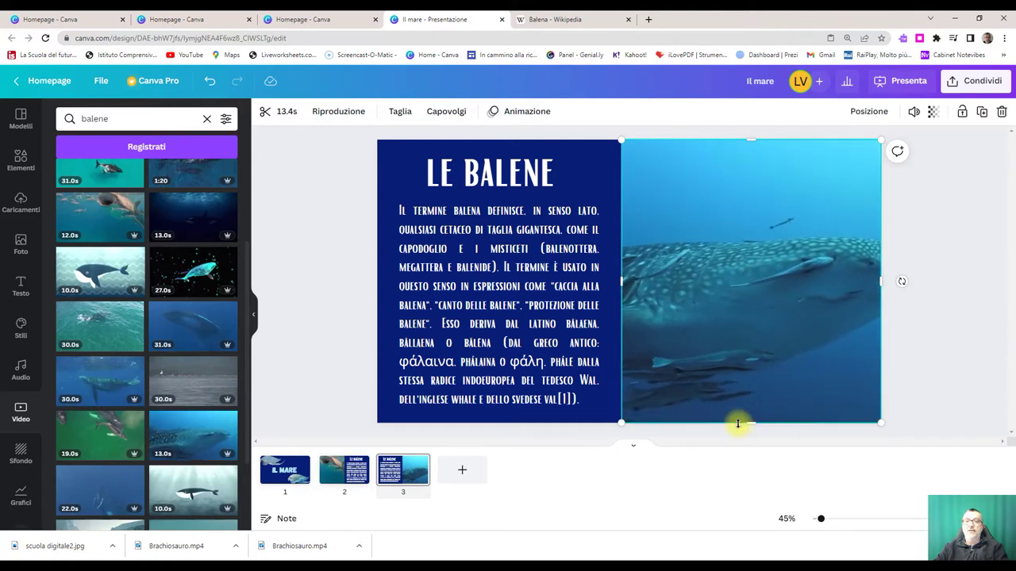
mouse_move(734, 275)
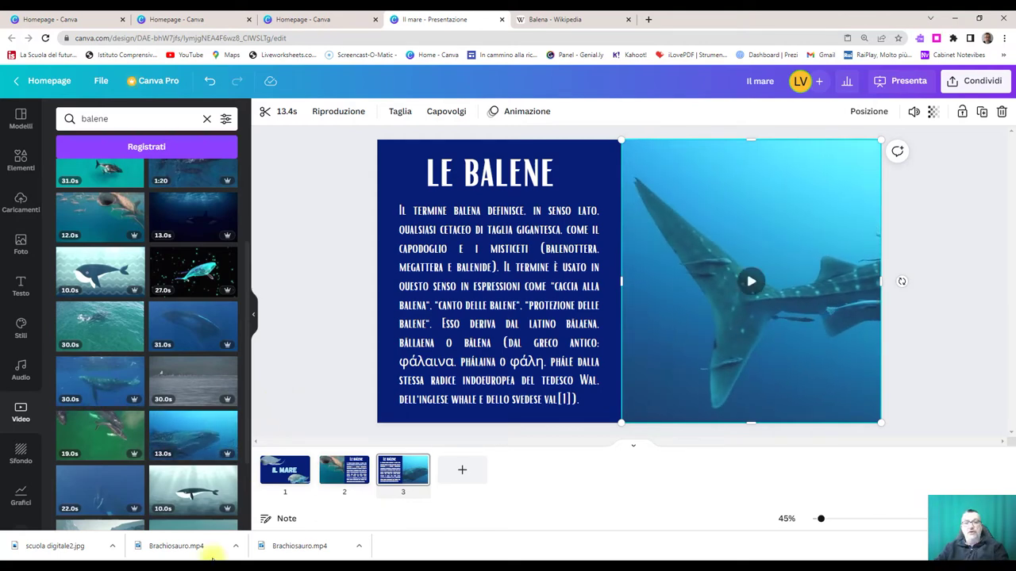
- Add a blank fourth slide and insert a heading text box on it
click(458, 471)
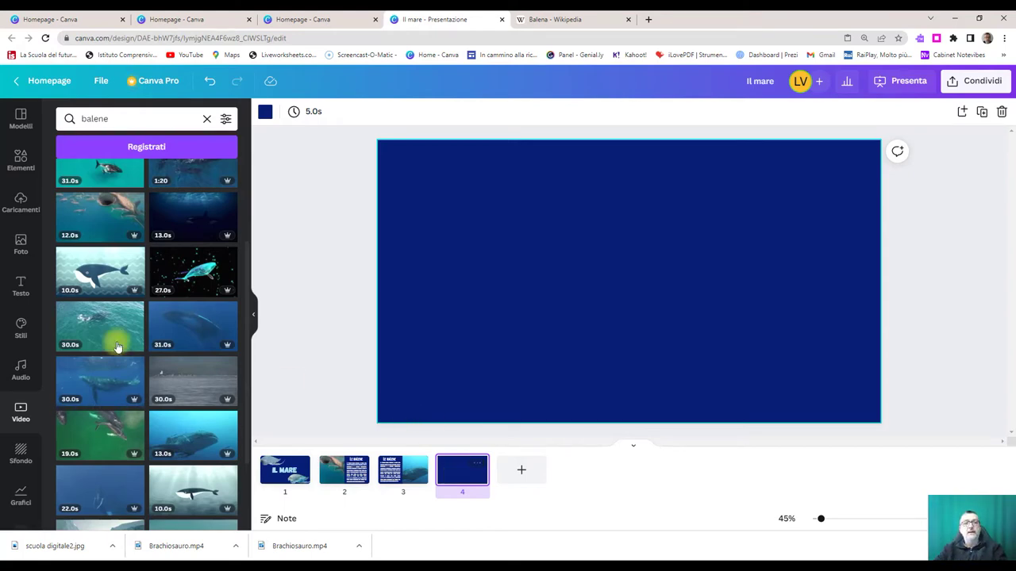
click(18, 286)
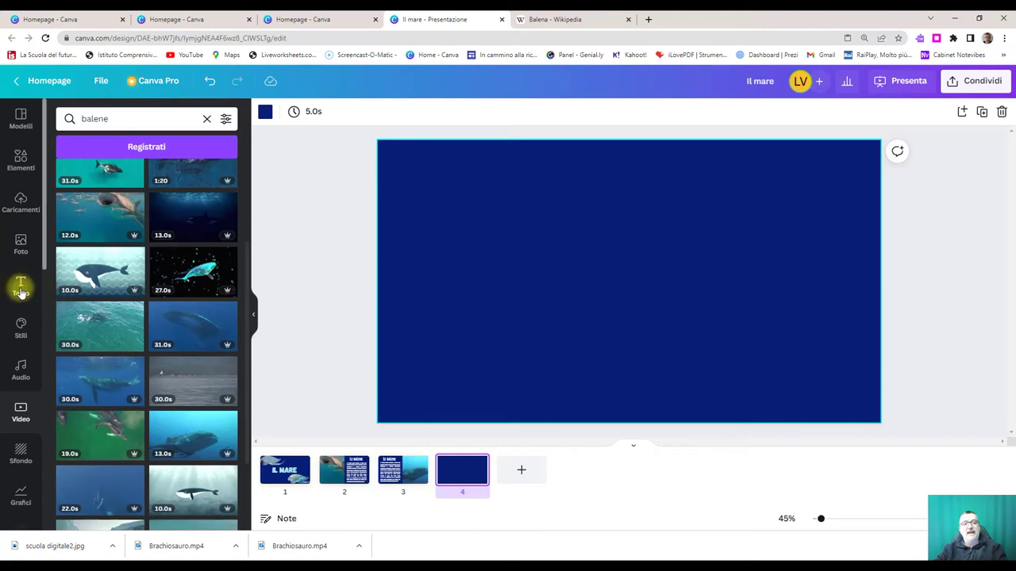
click(115, 185)
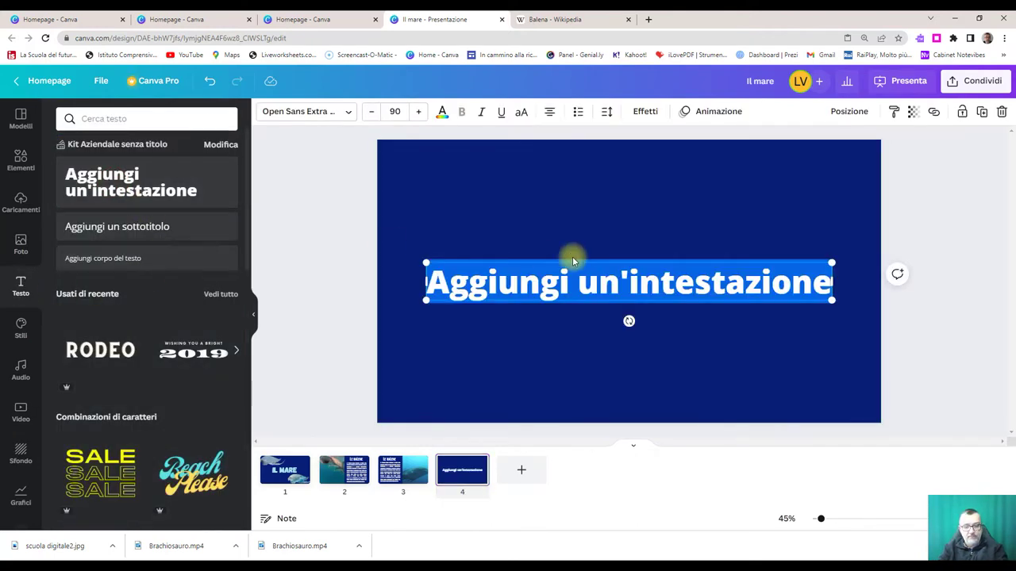
- Set the fourth slide's heading in the Bright font and change its text to "DOMANDA 1"
click(347, 113)
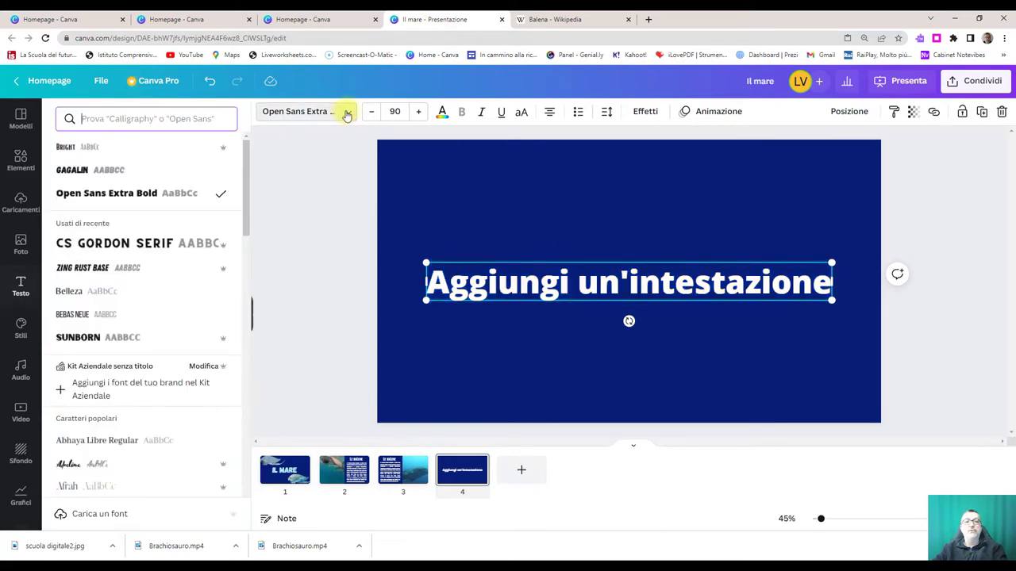
click(79, 147)
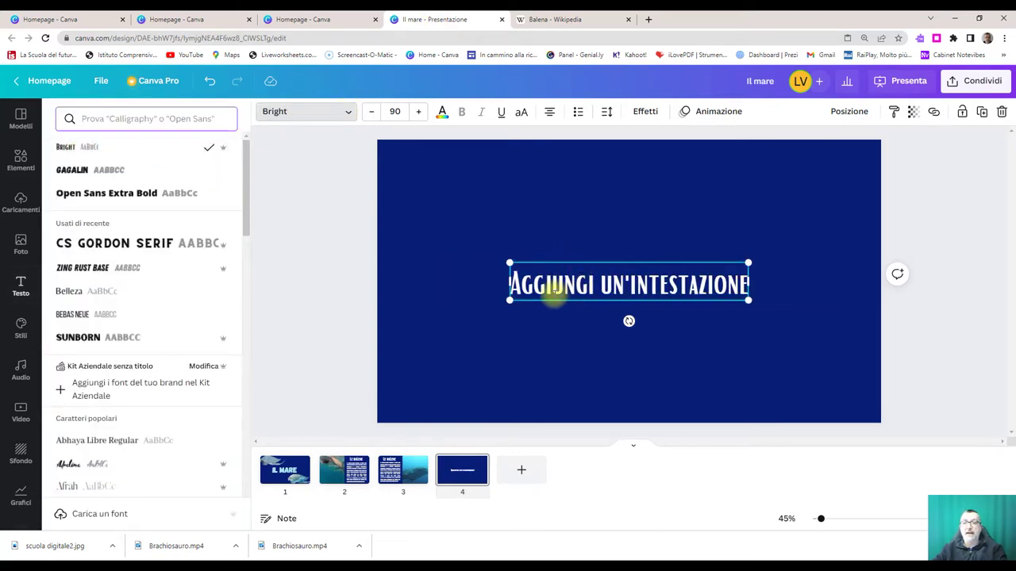
drag(512, 284, 743, 283)
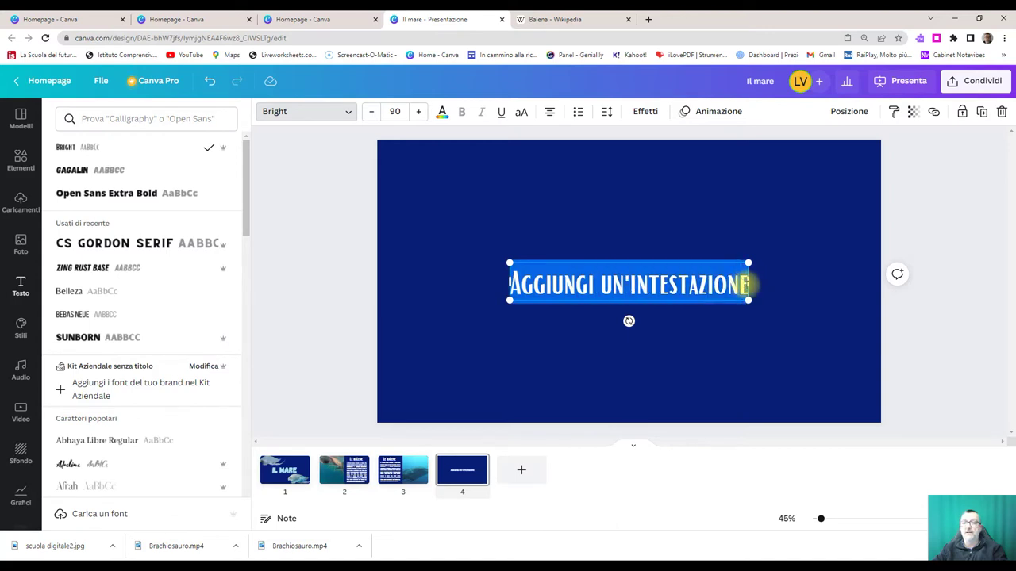
text(DO)
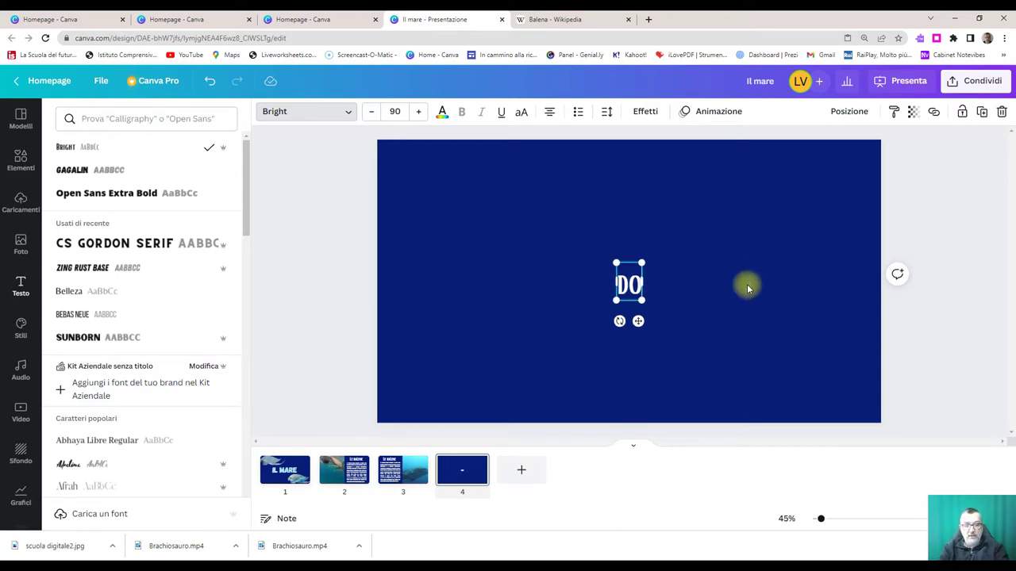
text(MANDA 1)
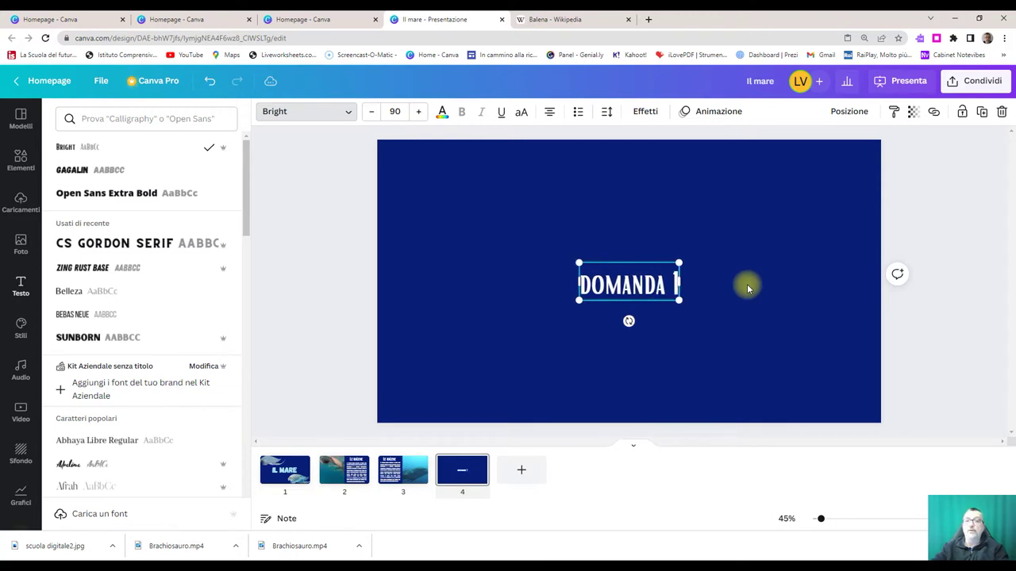
- Enlarge the "DOMANDA 1" heading to about size 113 and centre it near the slide's upper edge
drag(677, 301, 703, 317)
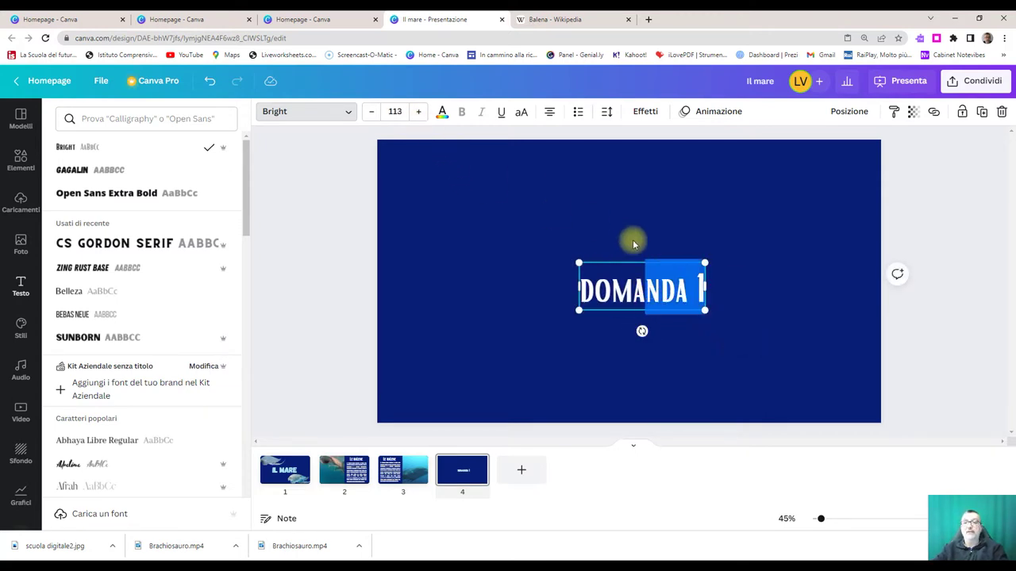
click(630, 290)
click(669, 349)
drag(637, 290, 623, 195)
click(648, 312)
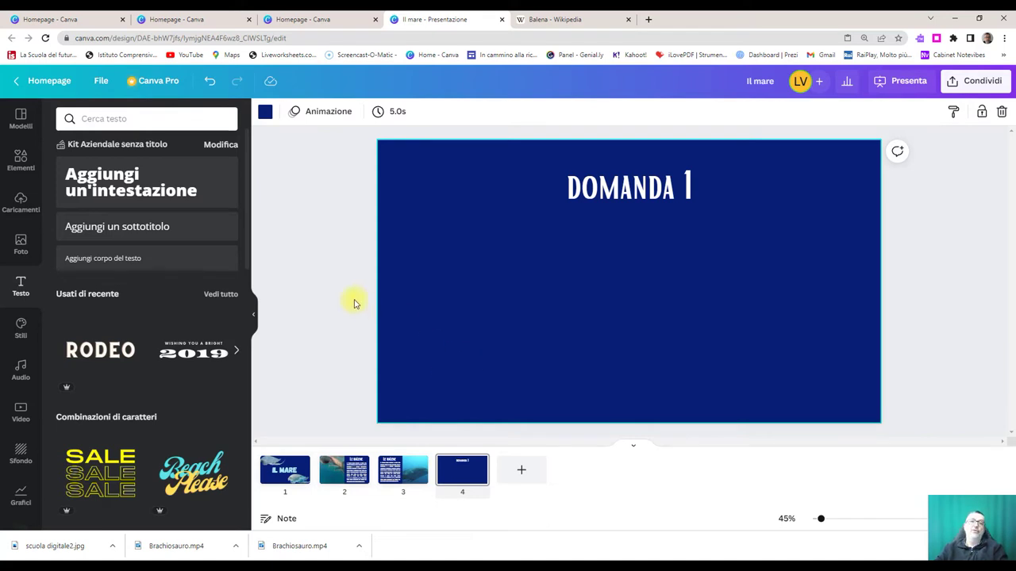
- Add a subtitle text box to the fourth slide with the text "Risposta1"
click(120, 228)
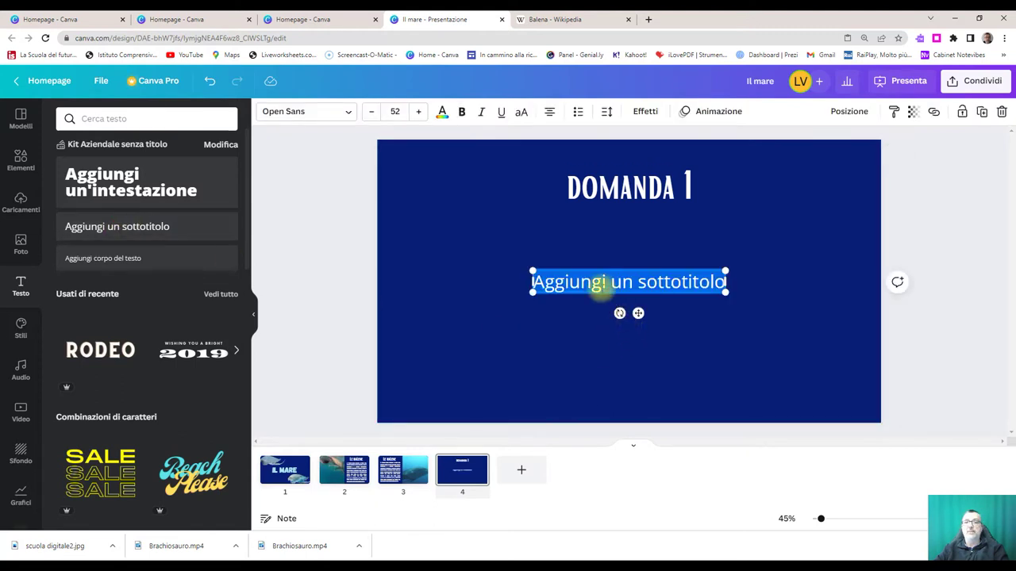
text(Rip)
key(BackSpace)
text(sp)
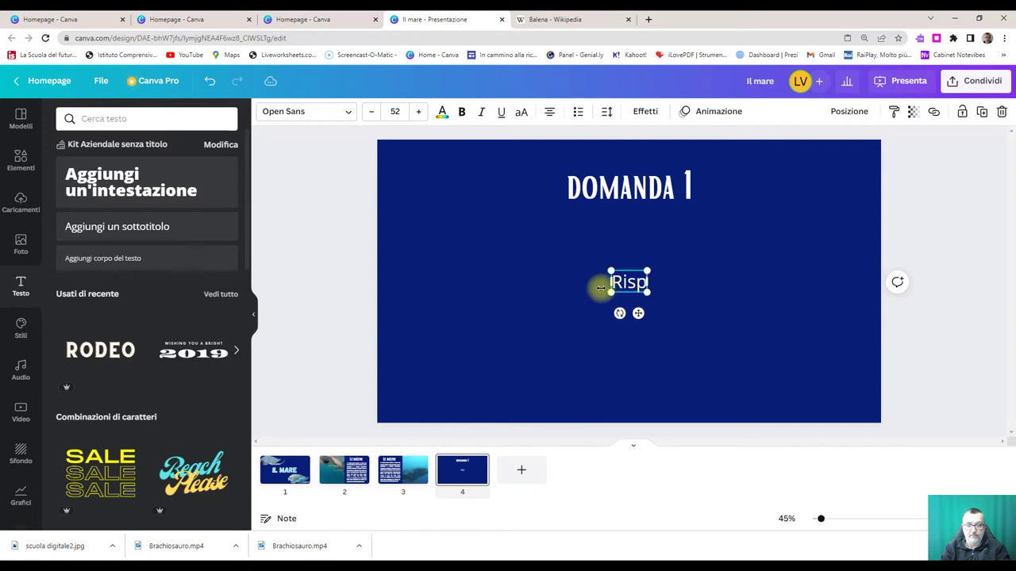
text(osta1)
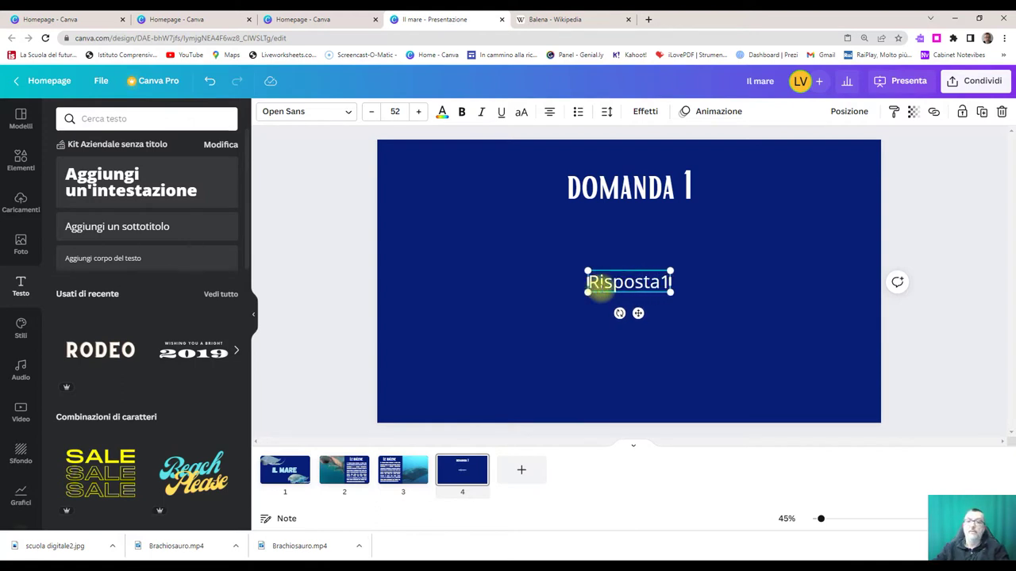
- Set the answer text in the Bright font at about size 88.9 and place it in the slide's lower left area
click(299, 114)
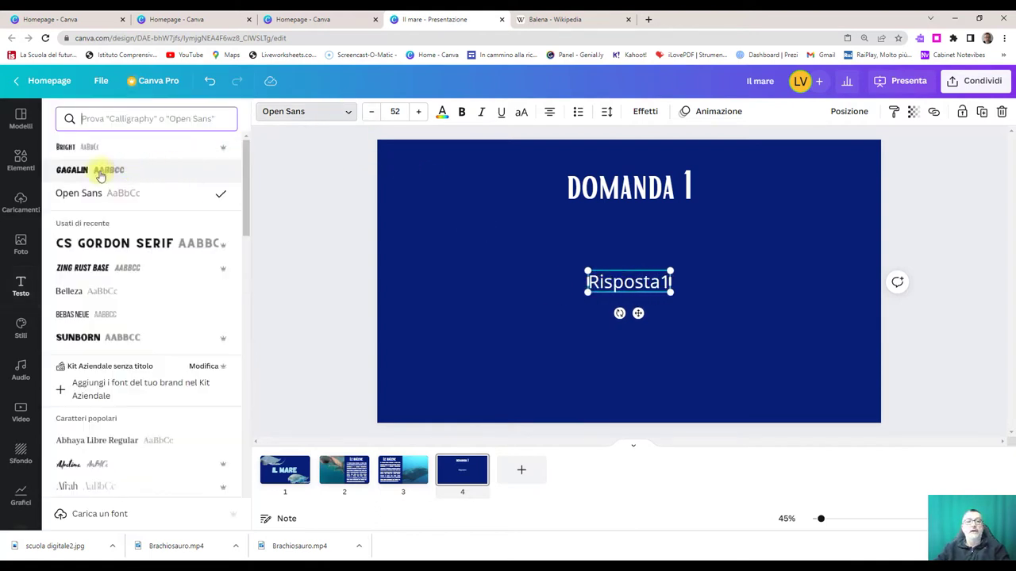
click(72, 145)
drag(652, 290, 682, 310)
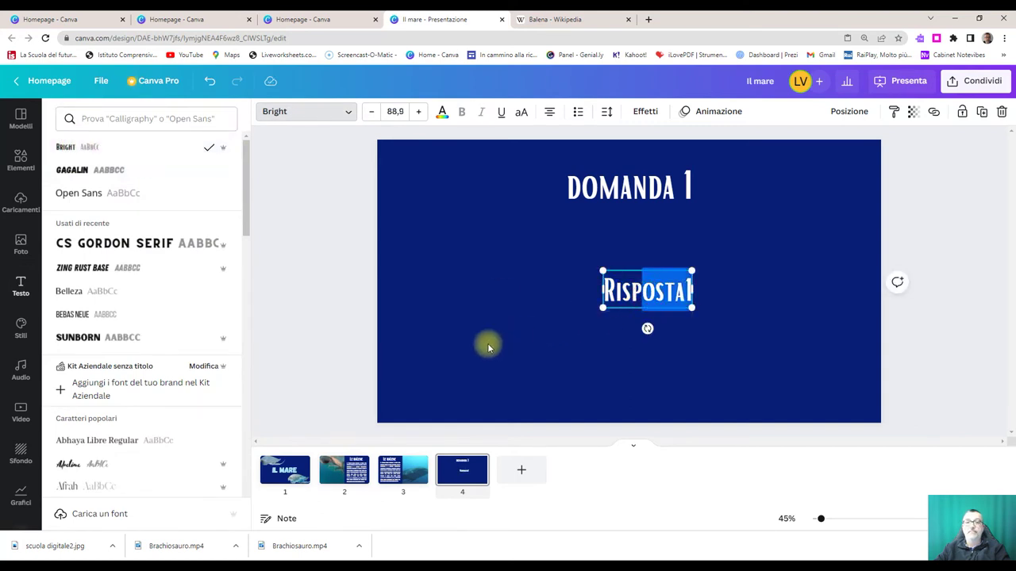
click(530, 368)
click(612, 356)
drag(647, 300, 474, 355)
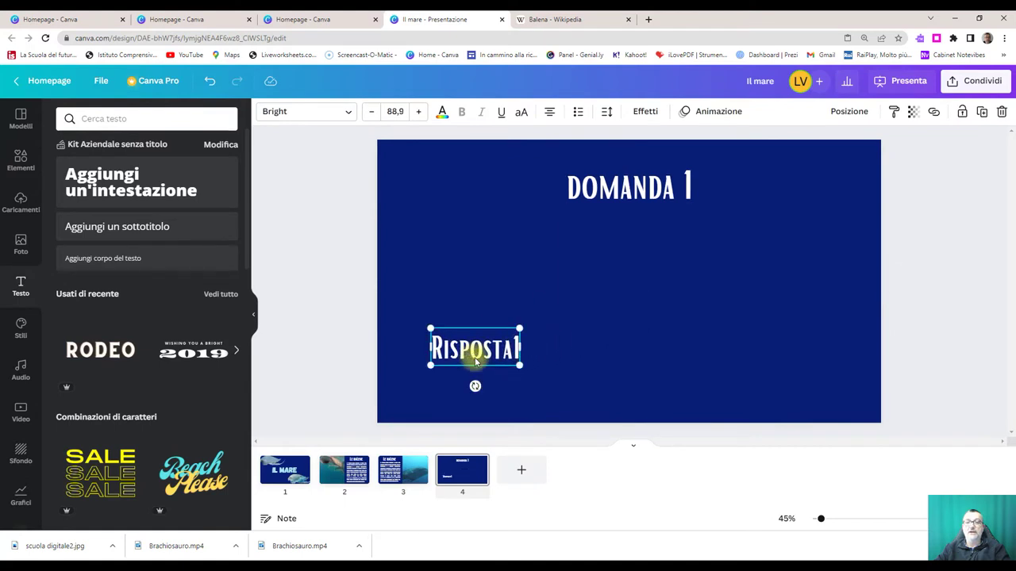
- Duplicate the "Risposta1" text twice and line up the copies in an evenly spaced row across the lower part of the slide
right_click(498, 352)
click(528, 371)
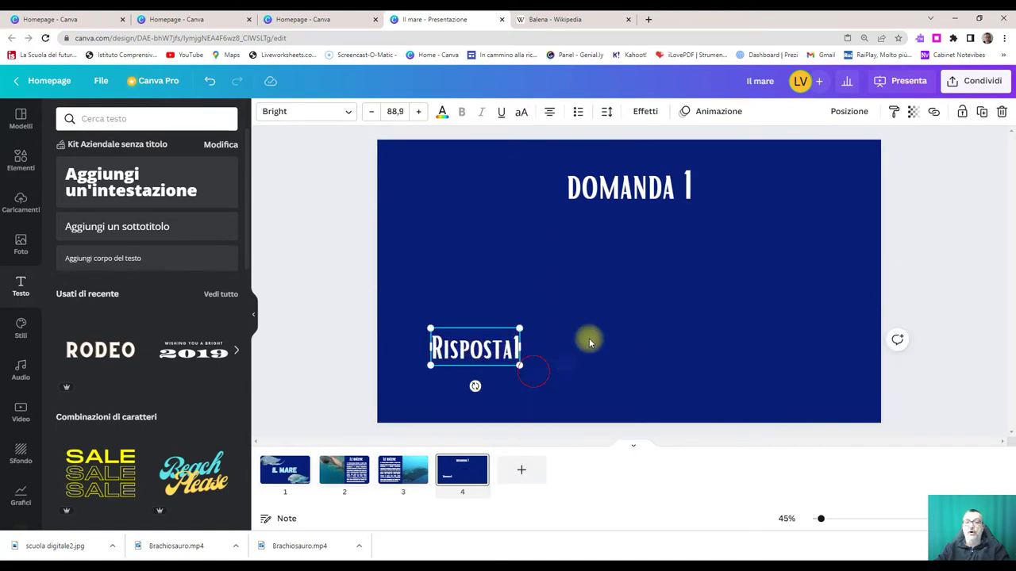
right_click(597, 336)
click(637, 376)
drag(476, 361, 619, 355)
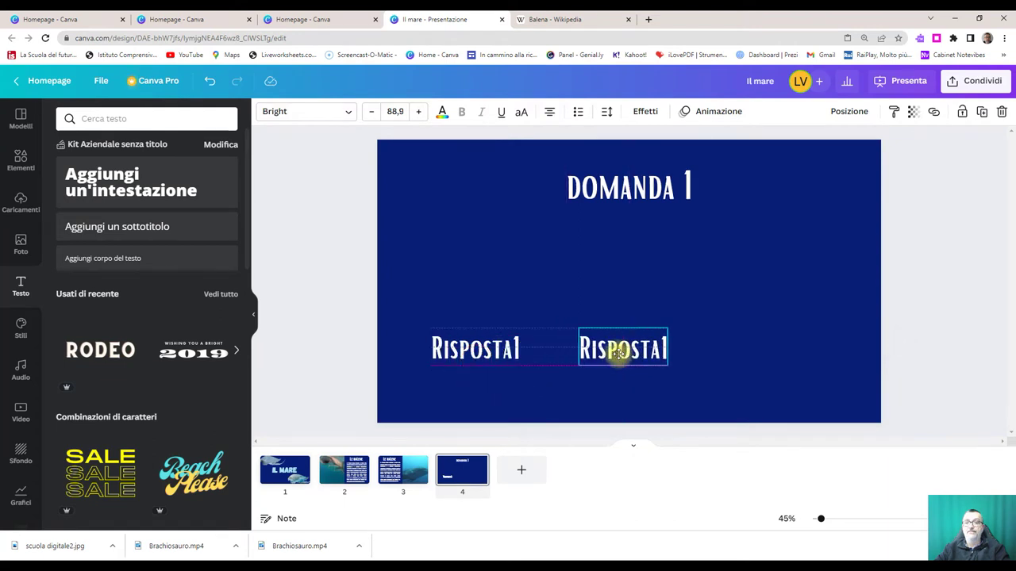
right_click(710, 347)
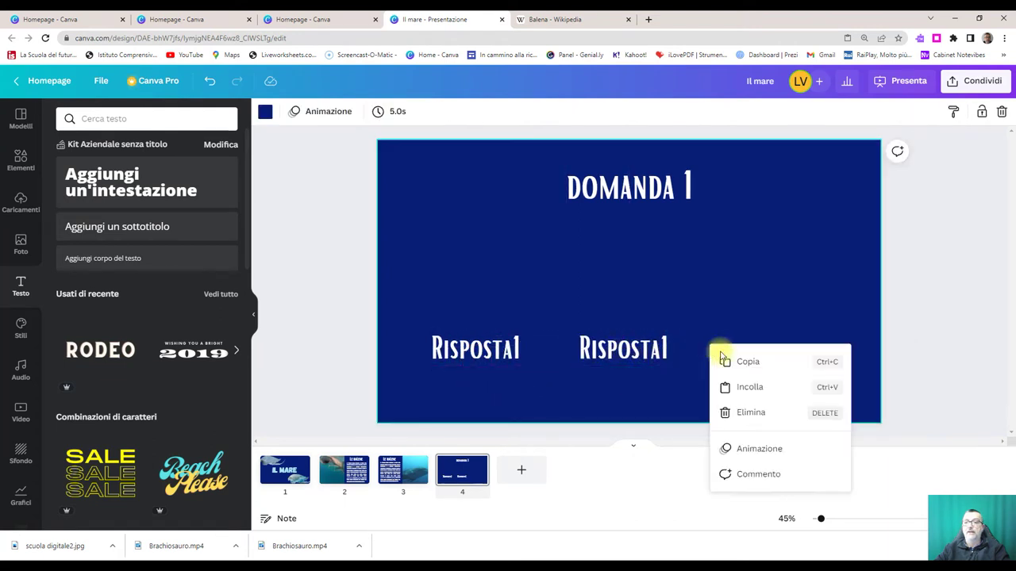
click(749, 386)
drag(521, 354, 781, 352)
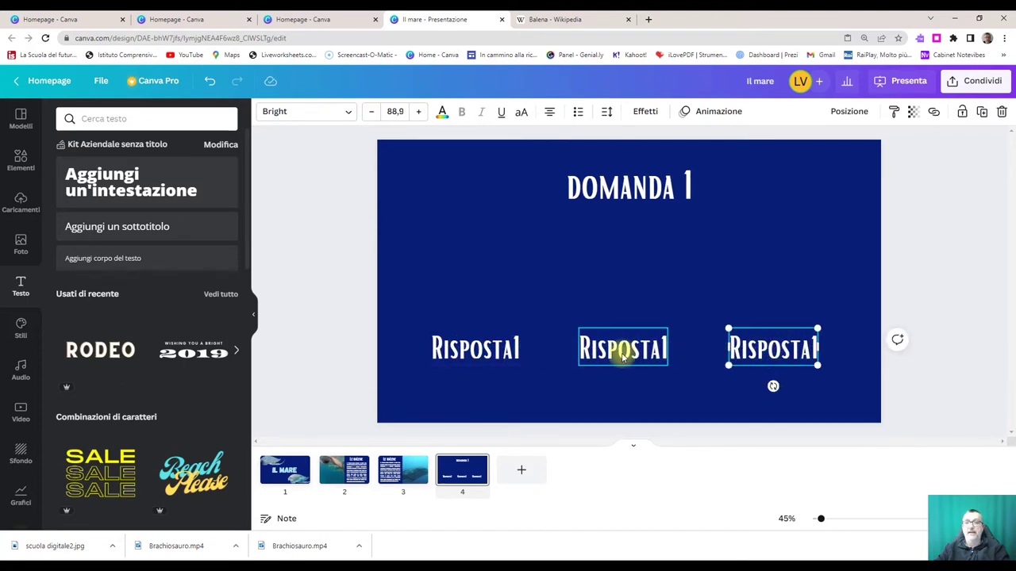
- Rename the three answer texts "Risposta 1", "Risposta 2" and "Risposta 3" from left to right
click(517, 353)
click(517, 349)
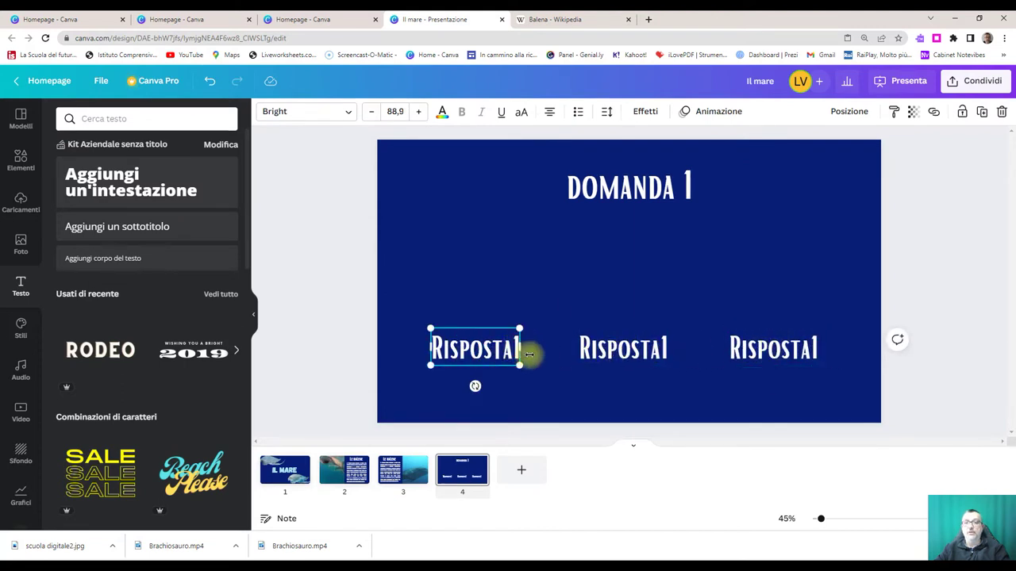
click(658, 350)
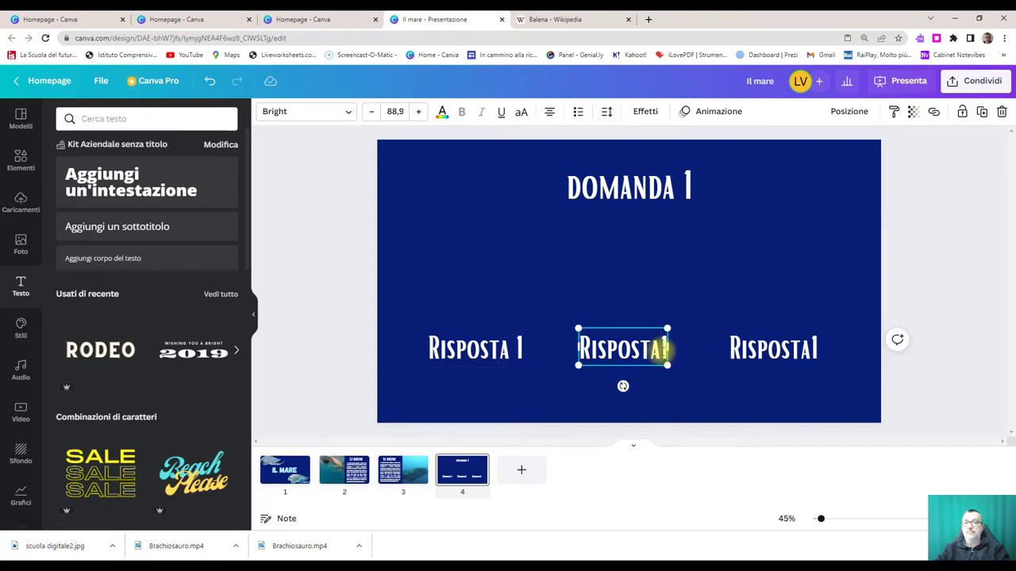
click(660, 351)
key(BackSpace)
text(2)
click(813, 351)
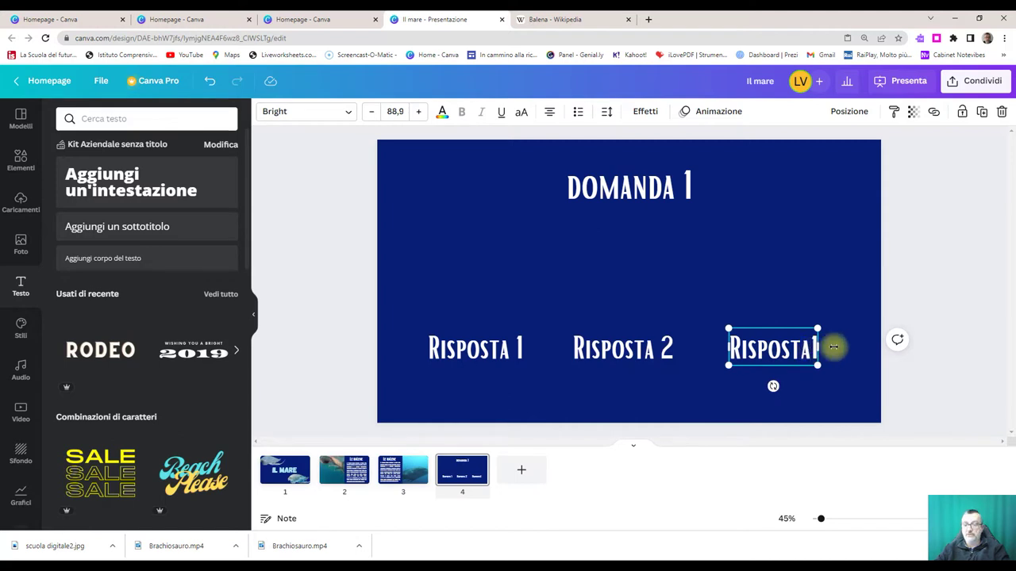
key(BackSpace)
text(3)
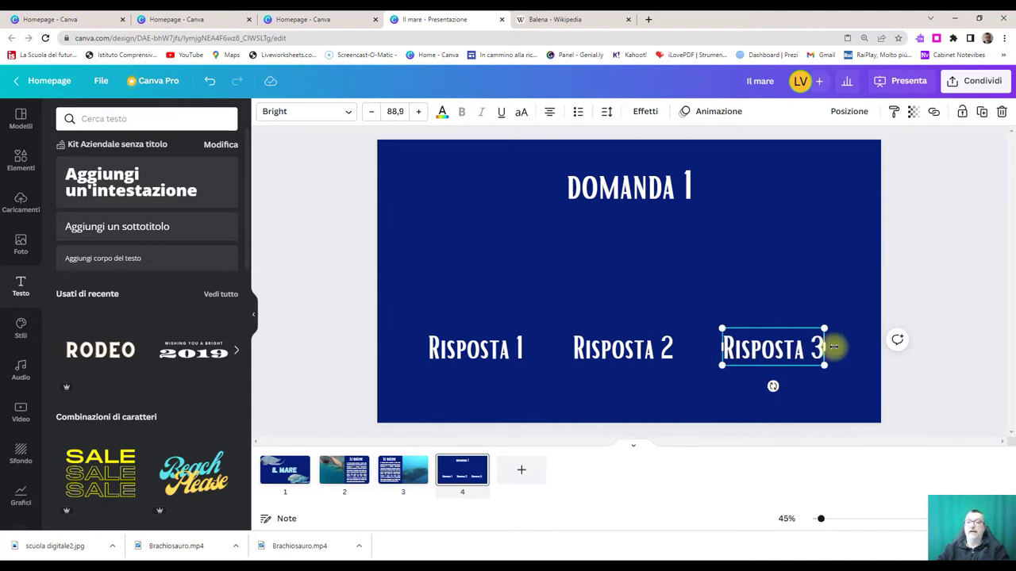
click(665, 294)
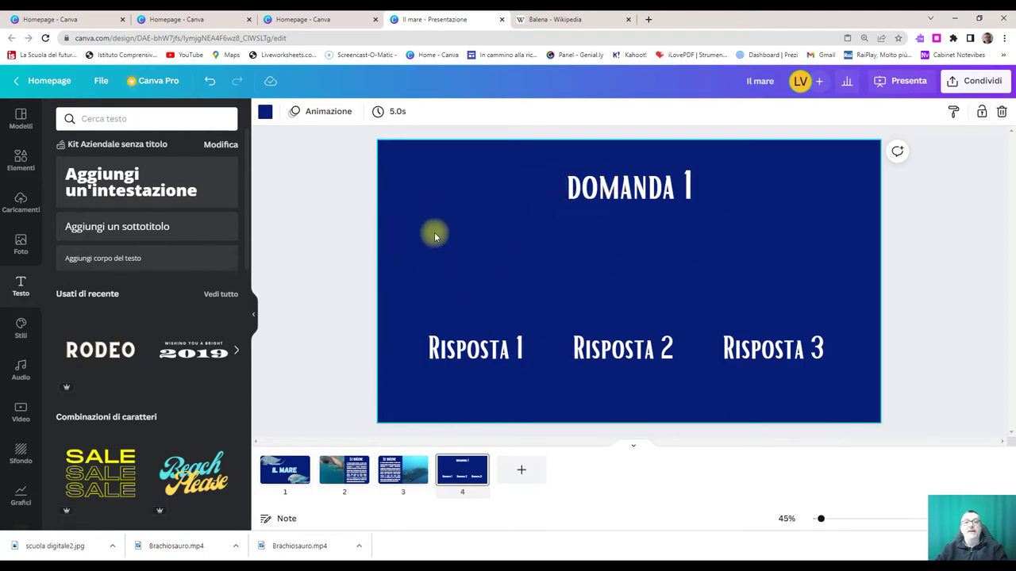
- Search the elements for "balene" and place the grey-blue whale, shrunk and tilted upward, to the left of the "DOMANDA 1" heading
click(20, 159)
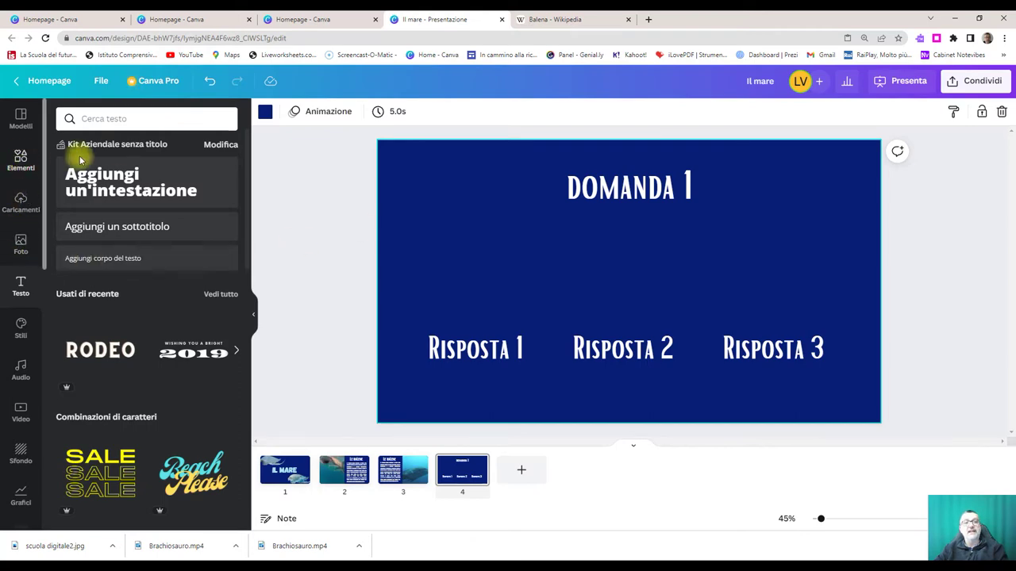
click(104, 119)
double_click(97, 119)
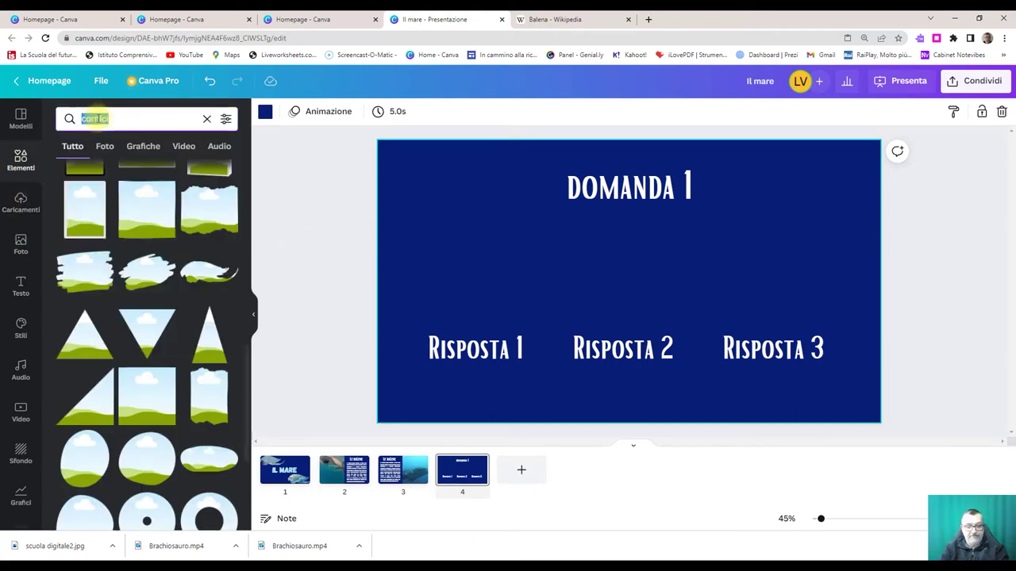
text(balene)
key(Return)
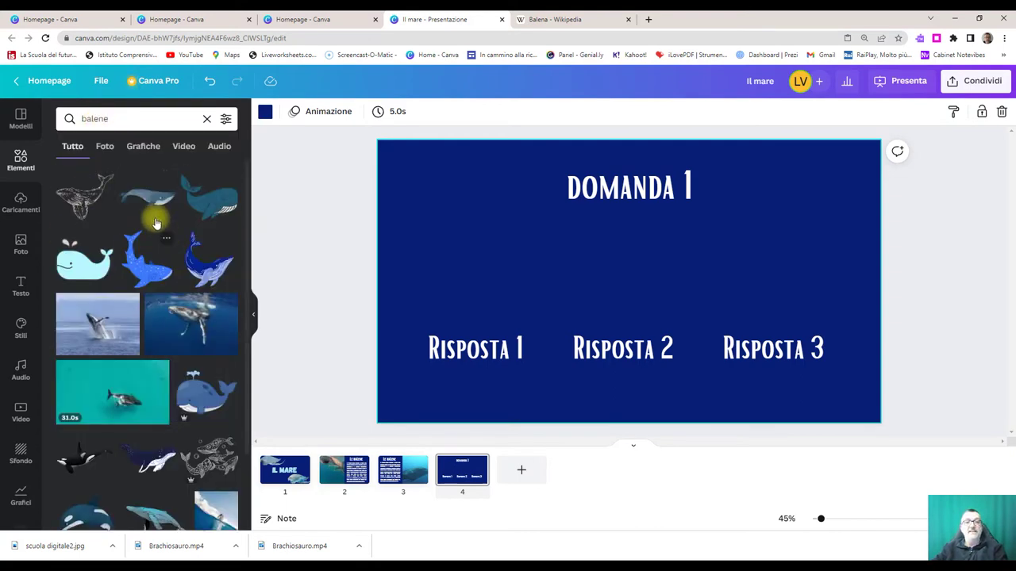
click(149, 195)
drag(855, 351, 540, 271)
drag(504, 241, 491, 214)
drag(462, 249, 487, 245)
drag(465, 199, 477, 220)
- Make the grey-blue whale semi-transparent so it blends into the navy background
click(911, 121)
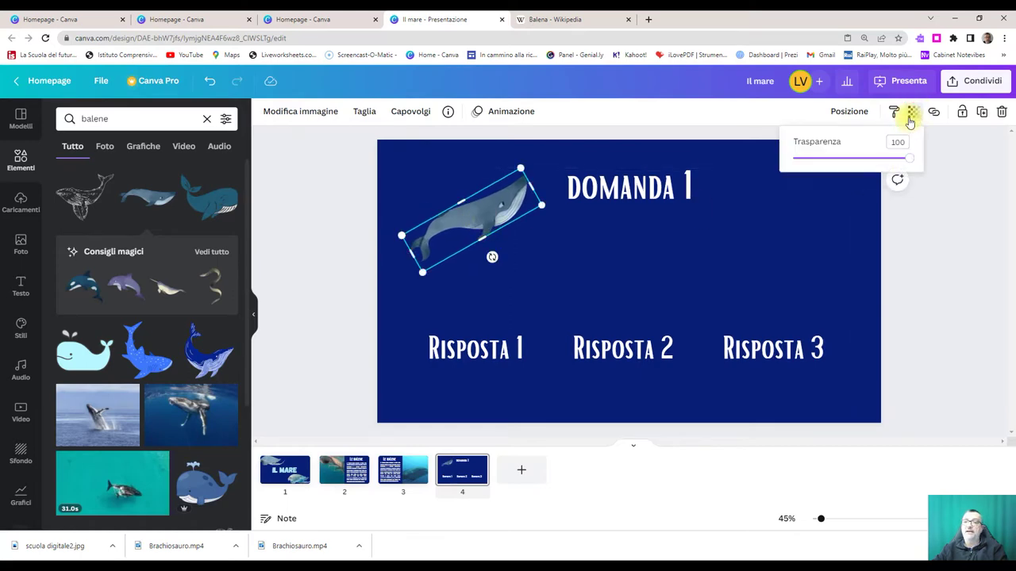
drag(907, 157, 851, 165)
click(744, 259)
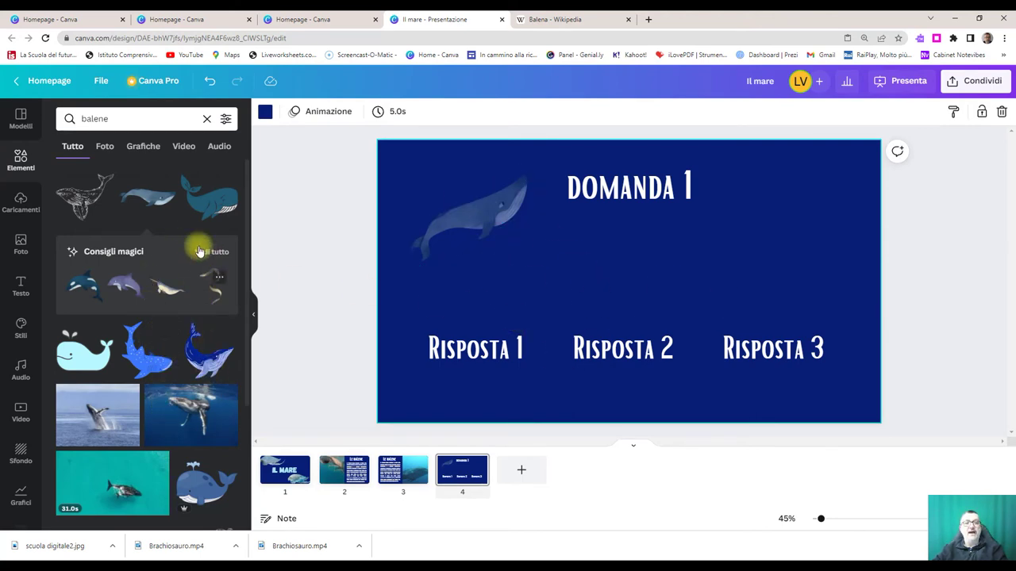
- Add the dark blue whale with the white belly, shrink it and move it to the right of the heading
scroll(164, 196, down, 3)
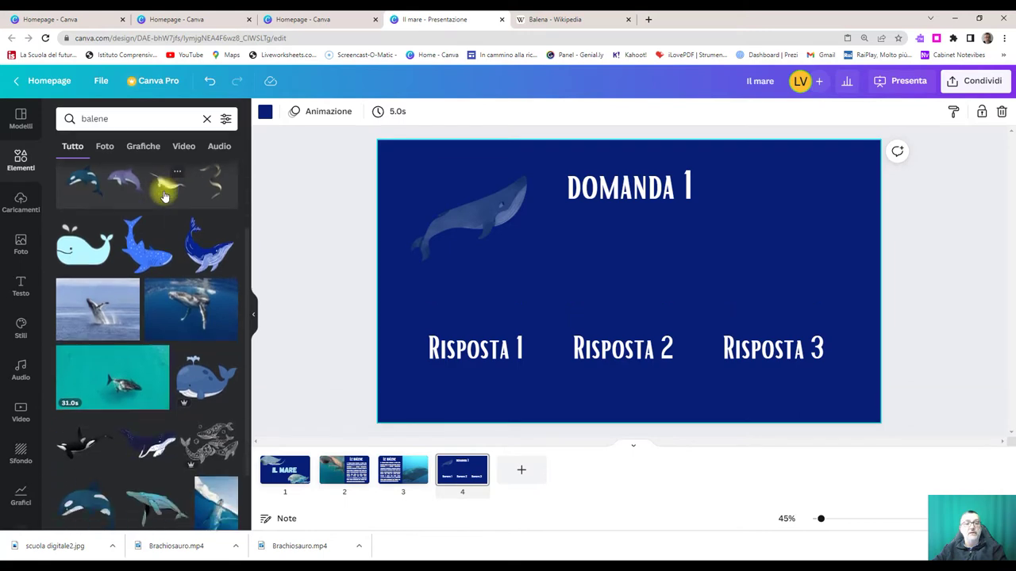
scroll(163, 188, down, 1)
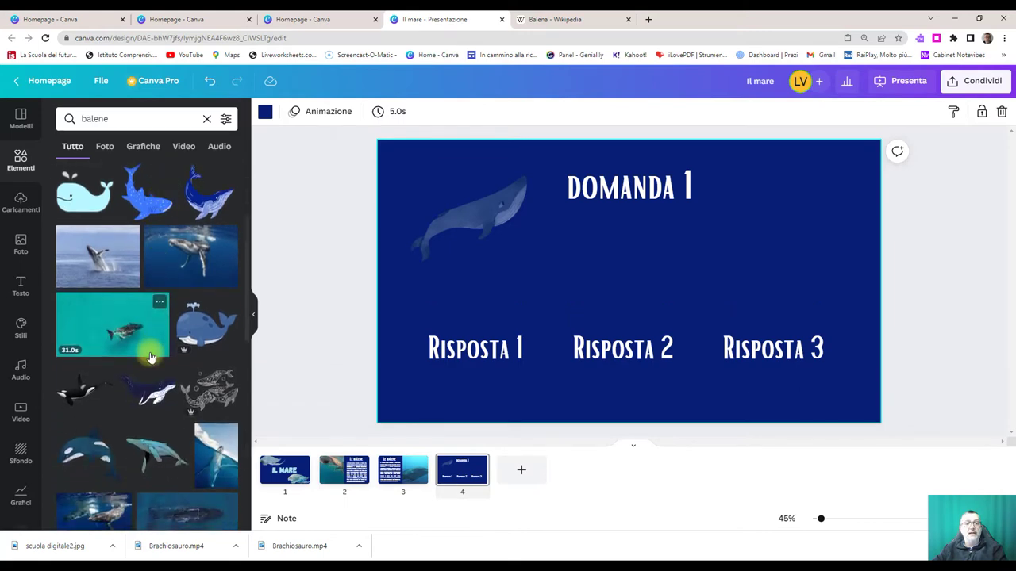
click(150, 388)
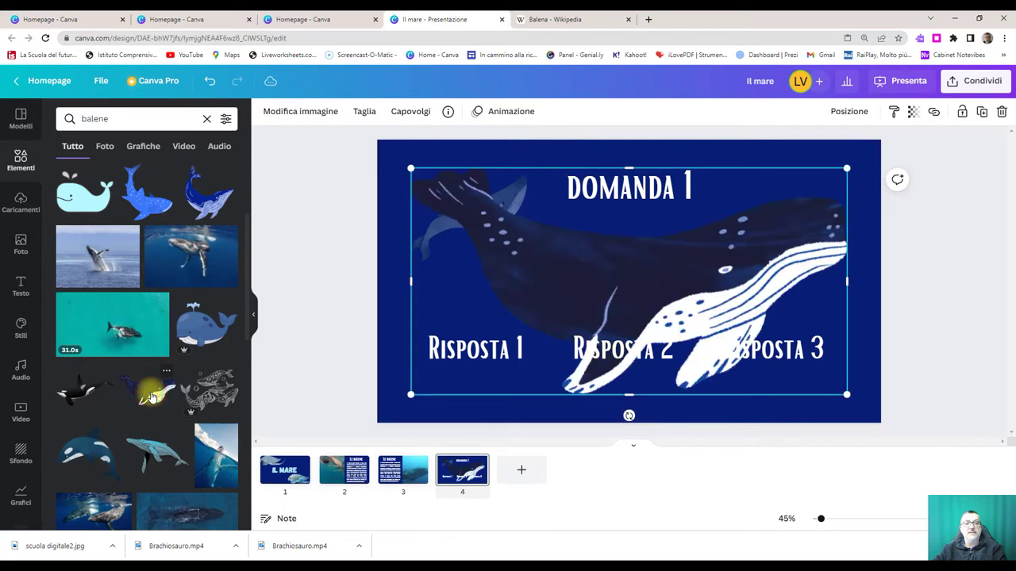
drag(411, 169, 673, 340)
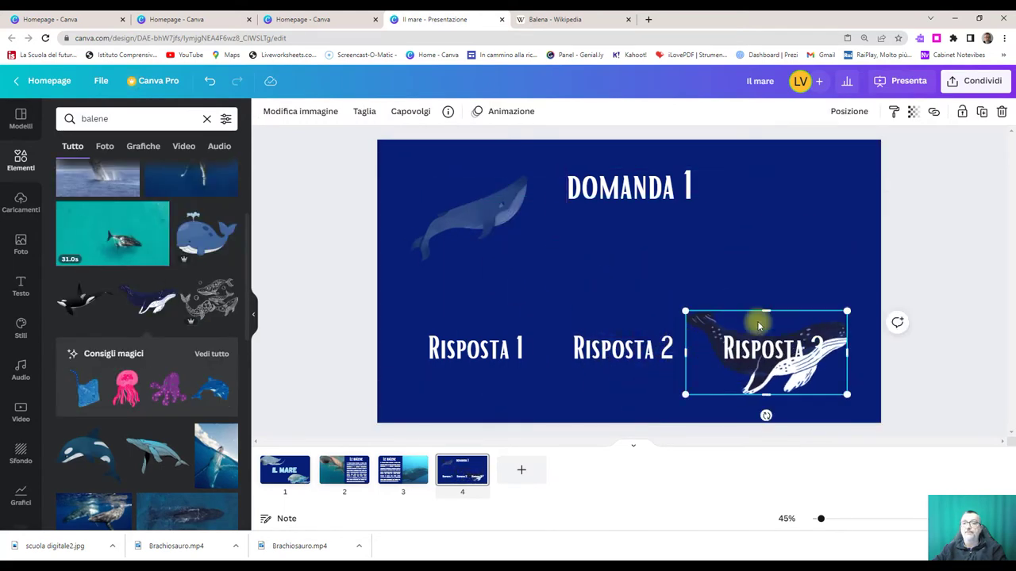
drag(758, 308, 769, 190)
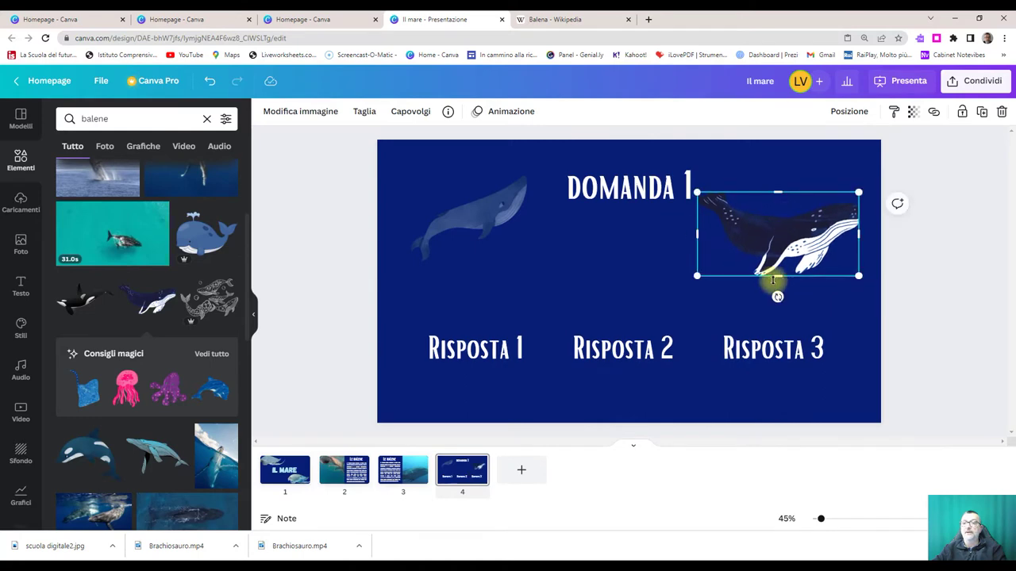
- Tilt the dark blue whale head-down, fit it inside the slide's right margin and set its transparency to 51
drag(777, 298, 746, 288)
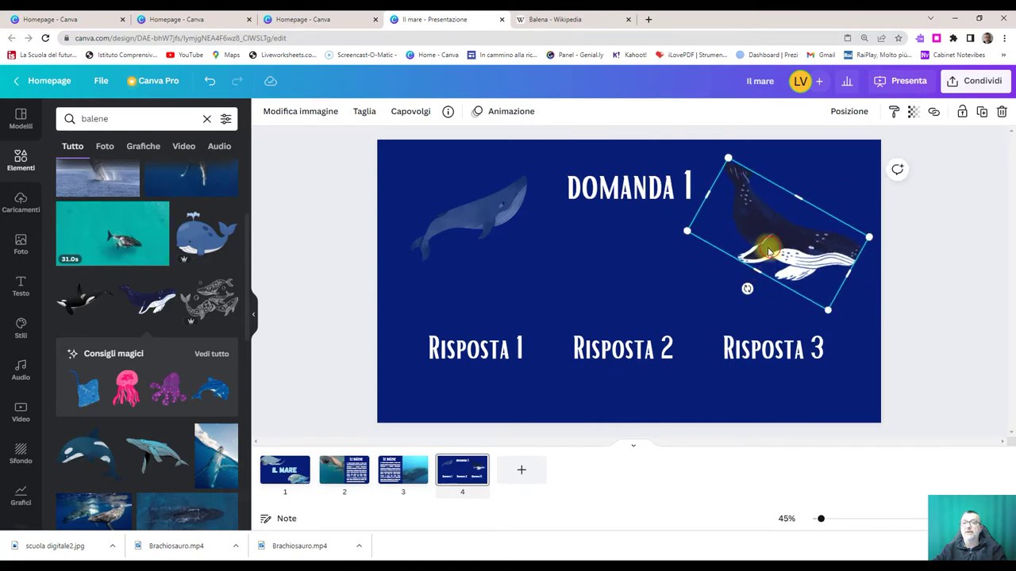
drag(830, 315, 818, 295)
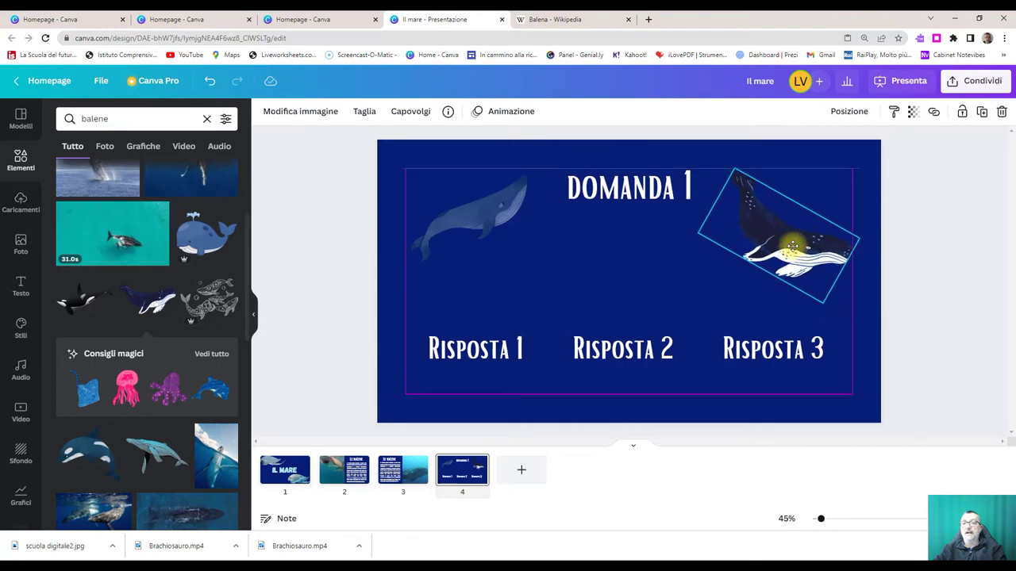
click(911, 112)
drag(873, 159, 851, 161)
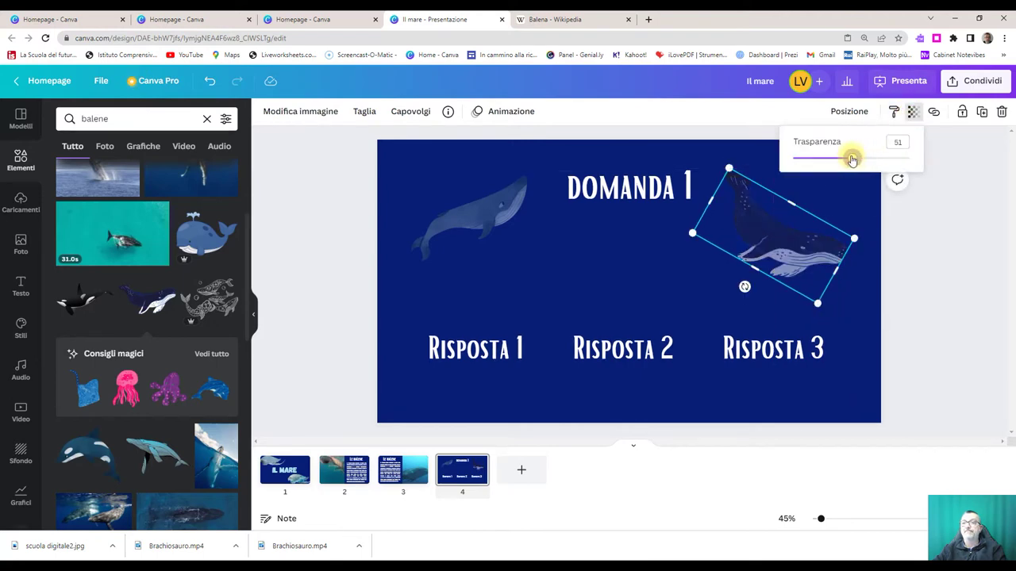
- Move the "DOMANDA 1" heading slightly down so it sits between the two whales
click(657, 270)
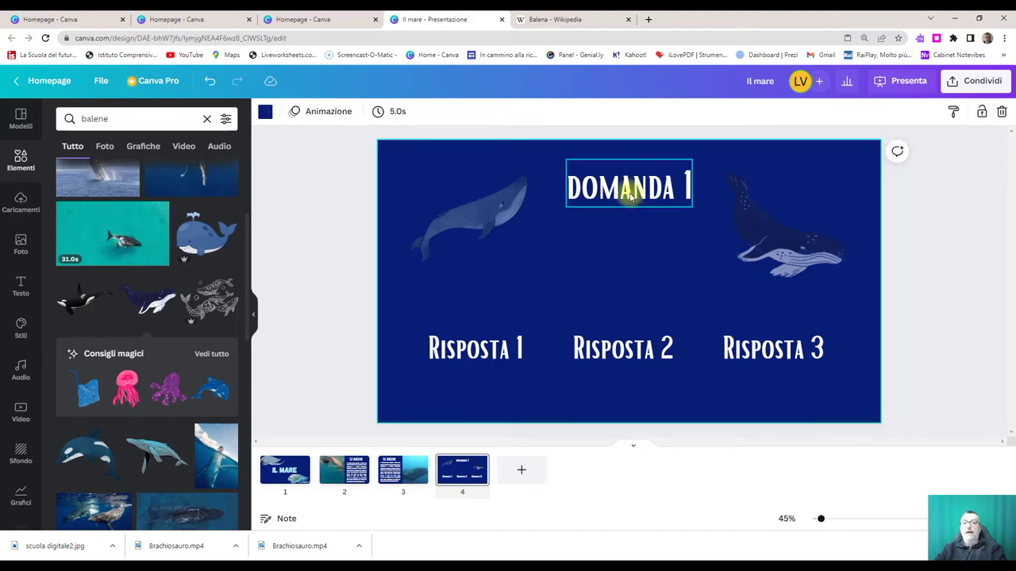
drag(629, 195, 628, 215)
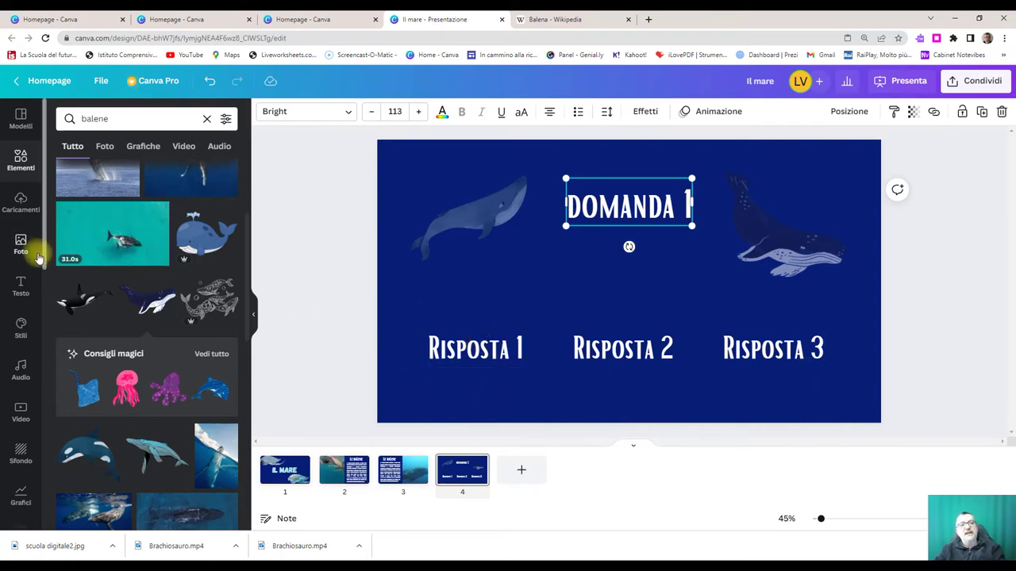
- Add a square shape and reshape it into a low rectangle framing the "Risposta 1" text evenly on both sides
click(20, 158)
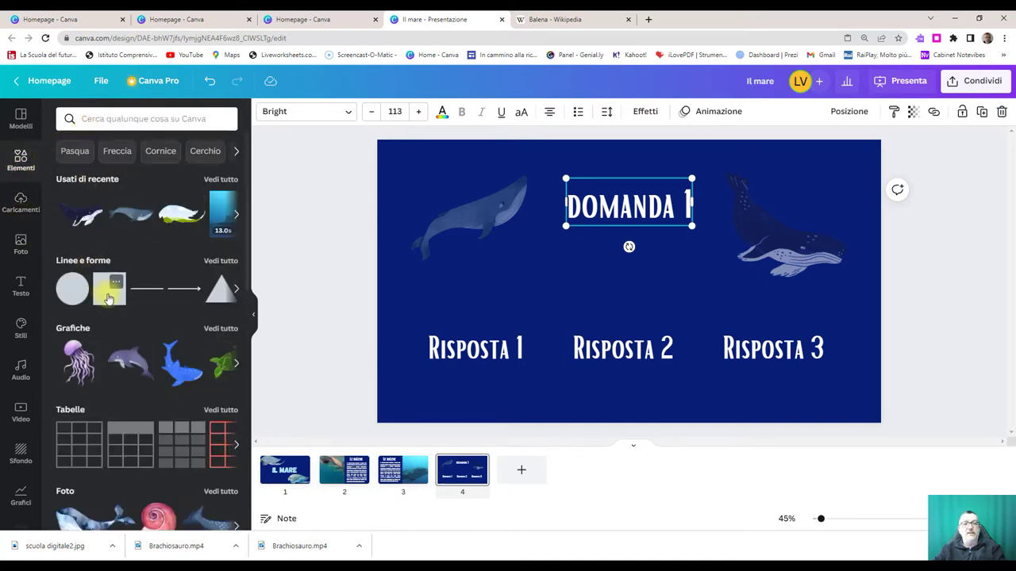
click(108, 298)
drag(644, 273, 478, 331)
drag(463, 271, 465, 318)
drag(461, 415, 465, 373)
drag(463, 320, 463, 321)
drag(413, 346, 419, 348)
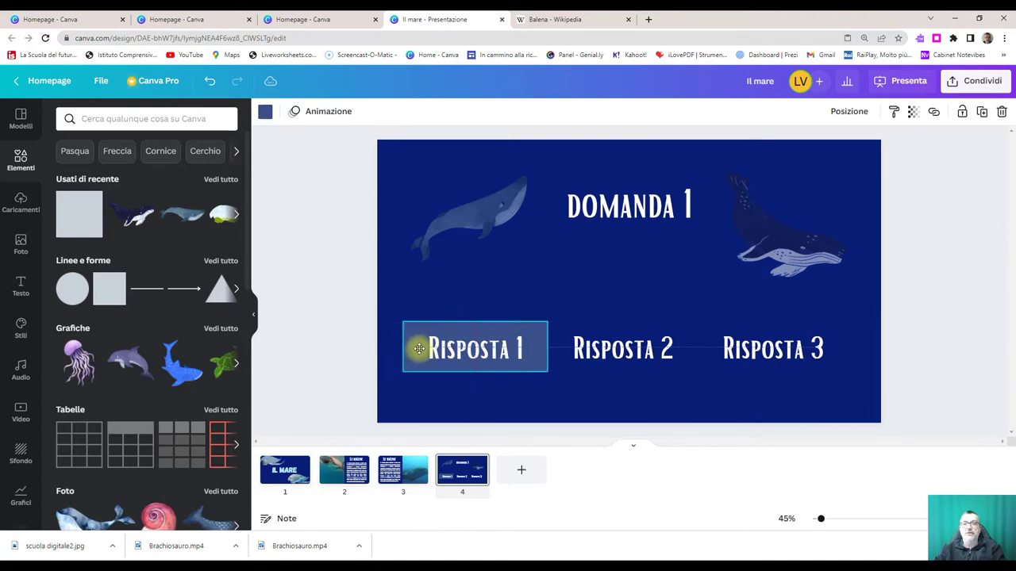
click(538, 413)
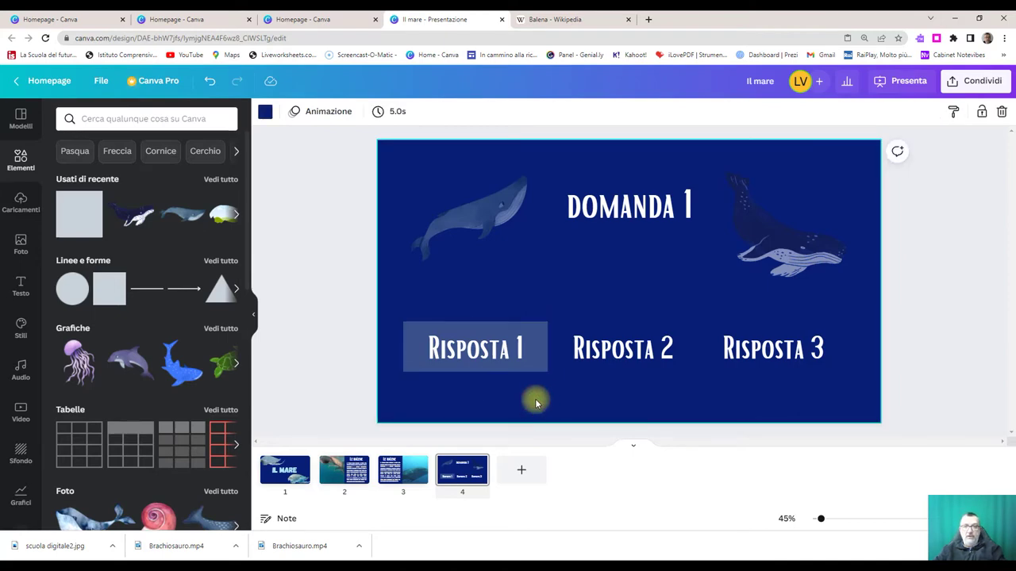
click(538, 348)
drag(543, 348, 410, 345)
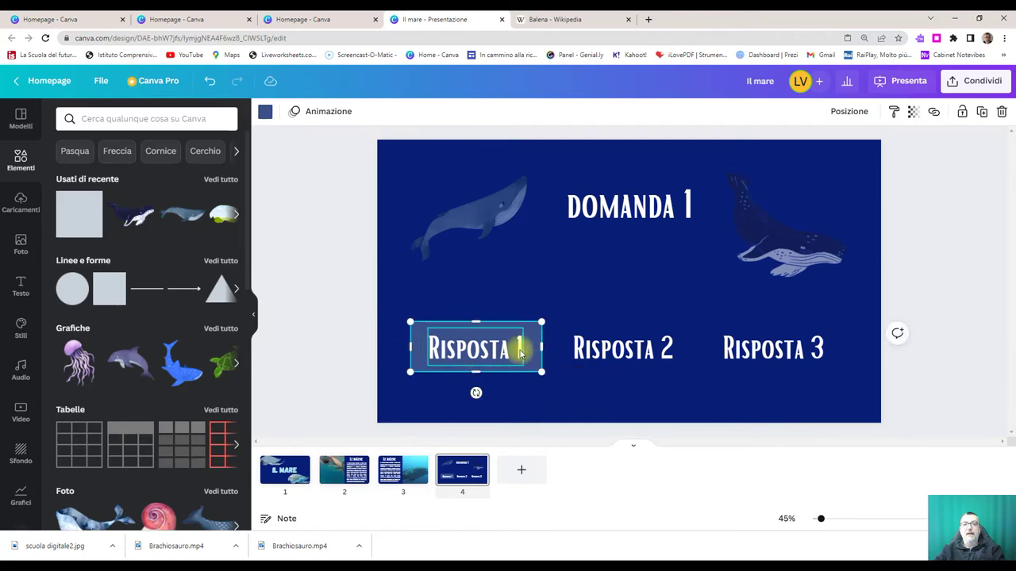
- Copy the "Risposta 1" rectangle and place the duplicate over "Risposta 2", level with the original
right_click(422, 329)
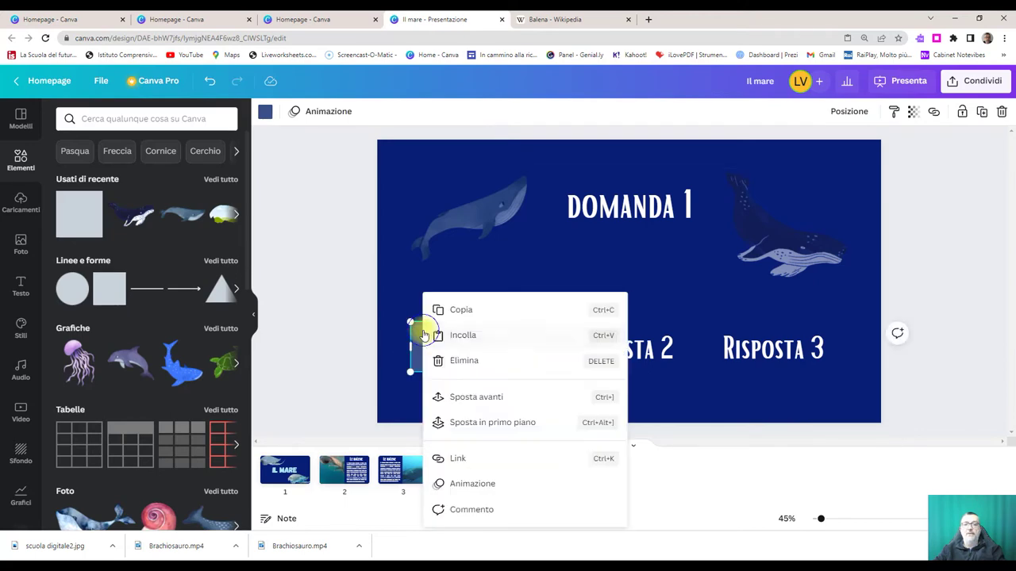
click(467, 314)
right_click(591, 295)
click(608, 333)
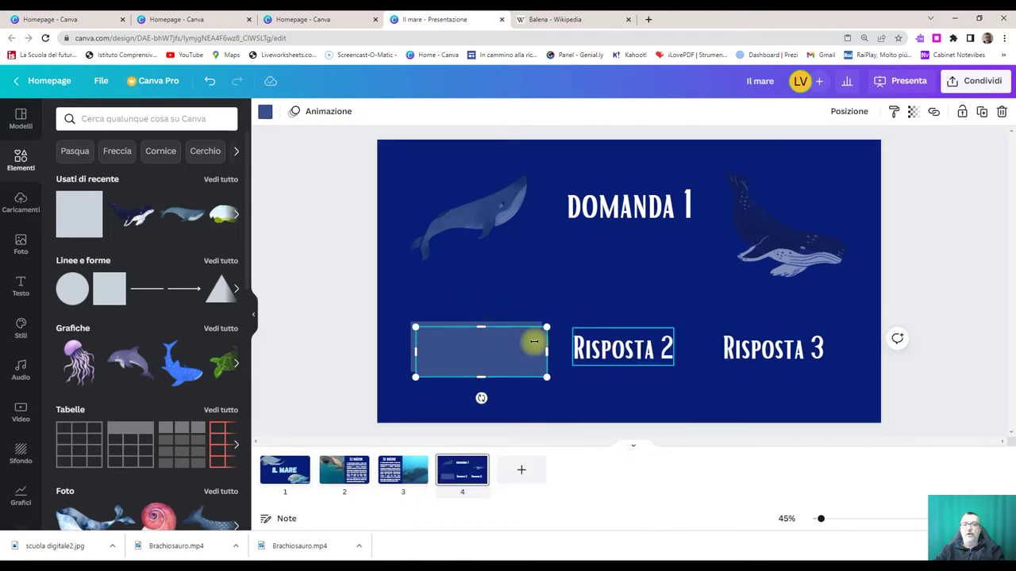
drag(469, 357, 615, 351)
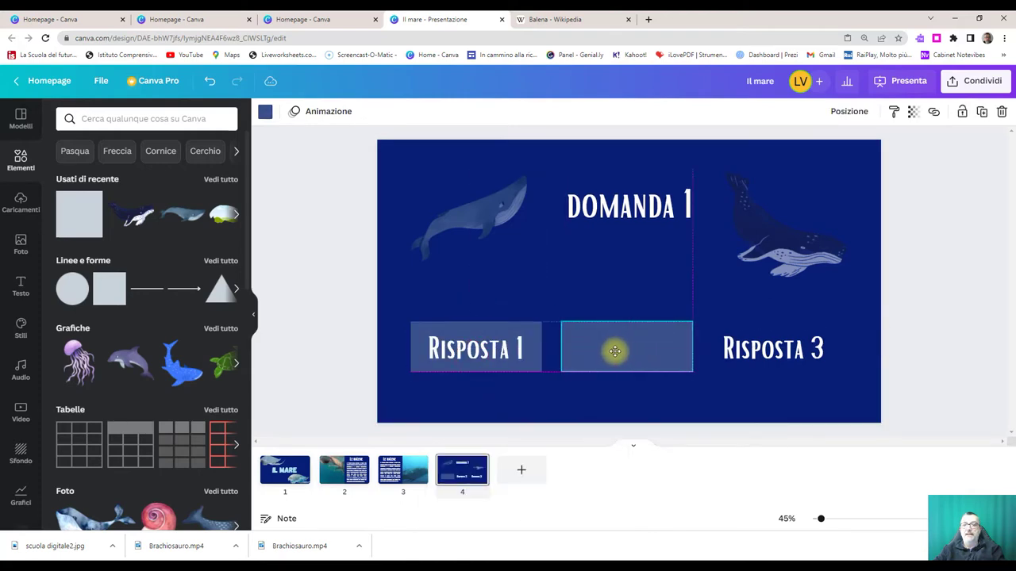
- Paste another copy of the rectangle and align it over "Risposta 3"
right_click(632, 292)
click(660, 335)
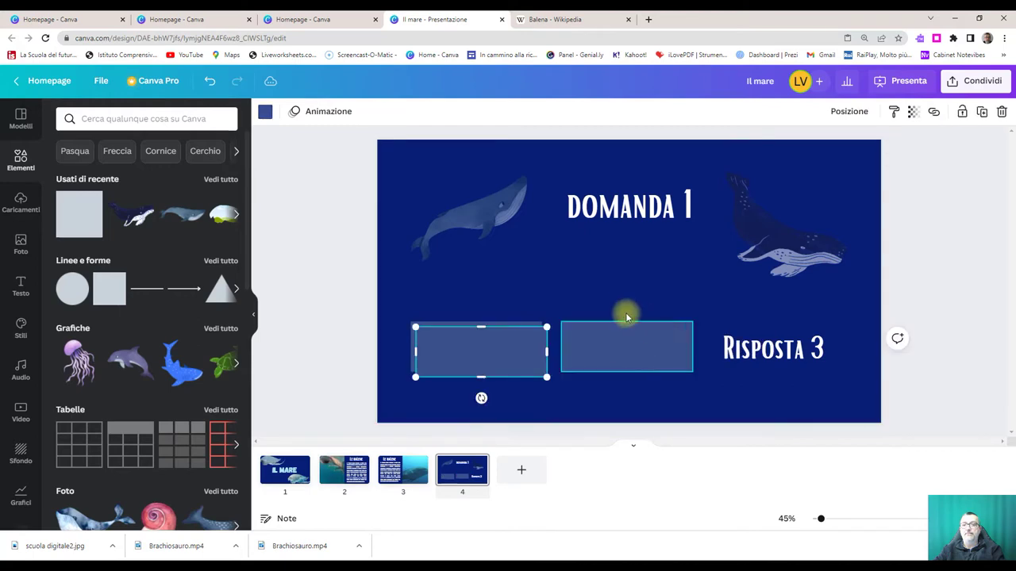
drag(463, 361, 762, 356)
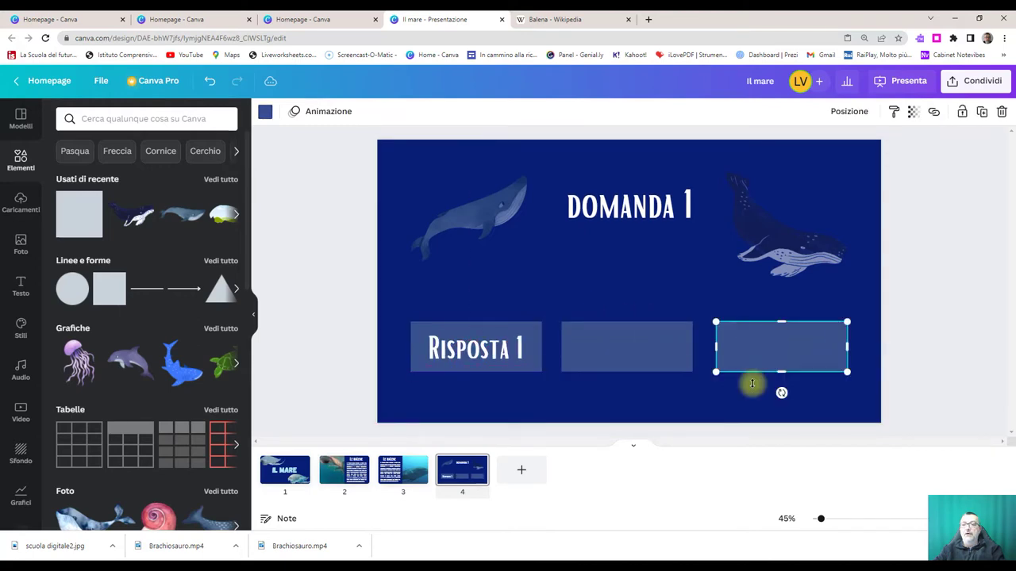
click(687, 430)
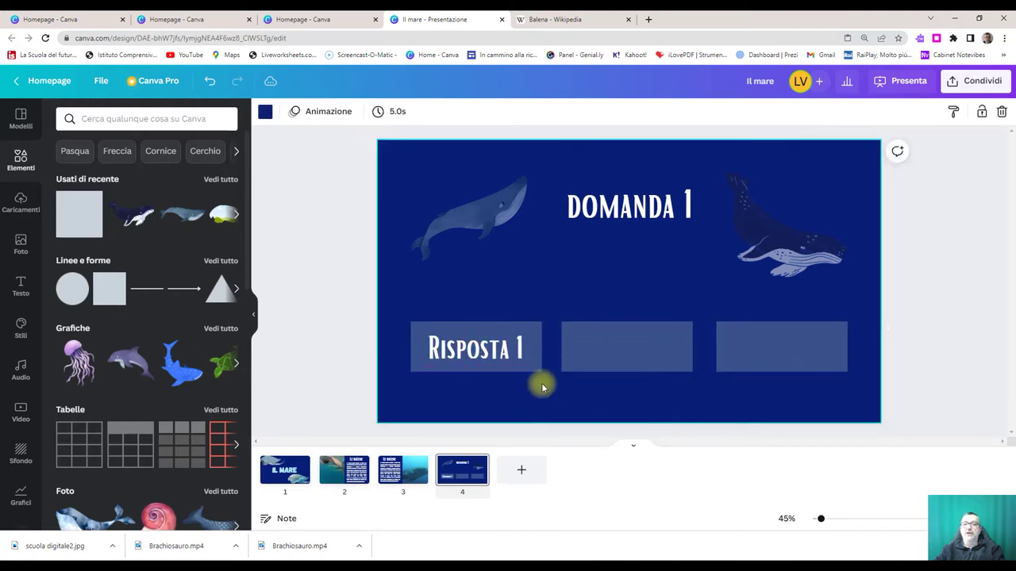
- Send the second and third rectangles backward so they sit behind the "Risposta 2" and "Risposta 3" texts
click(597, 352)
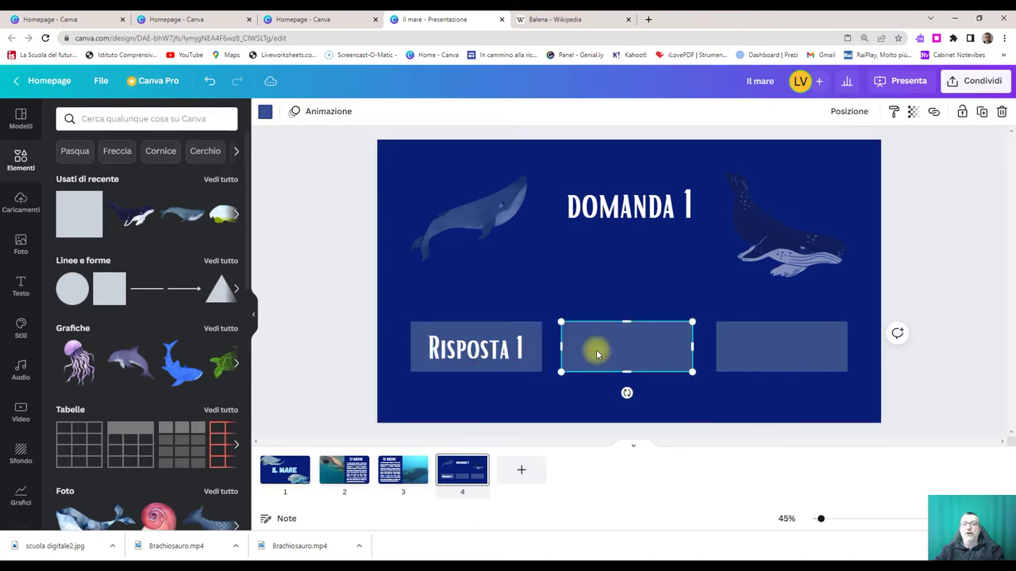
click(850, 113)
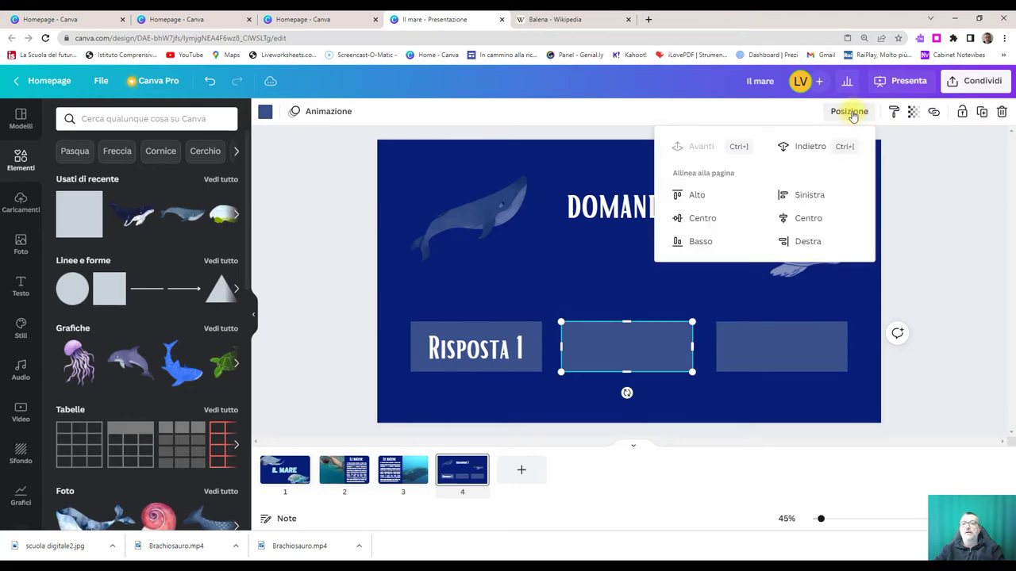
click(809, 148)
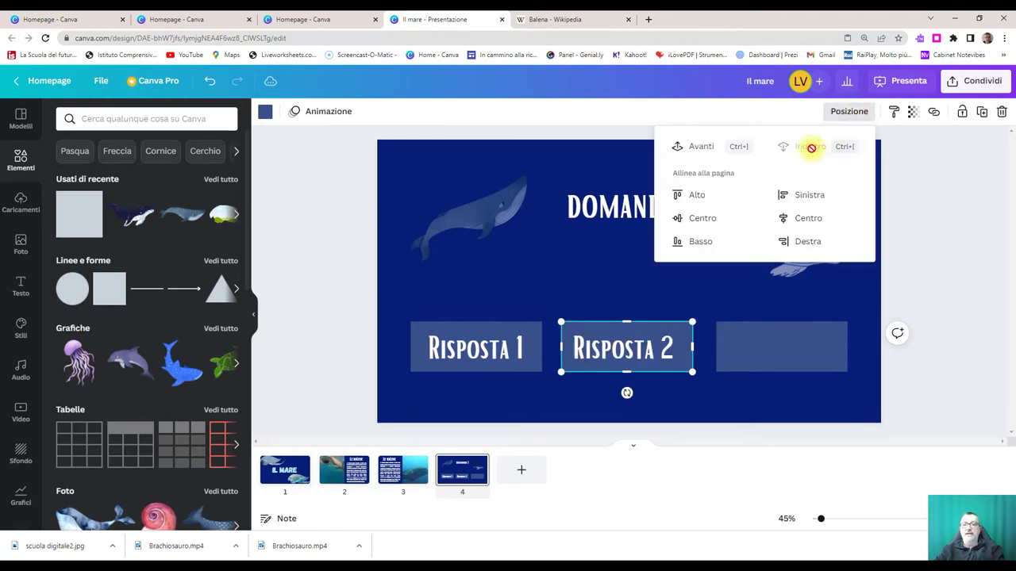
click(759, 361)
click(850, 111)
click(803, 147)
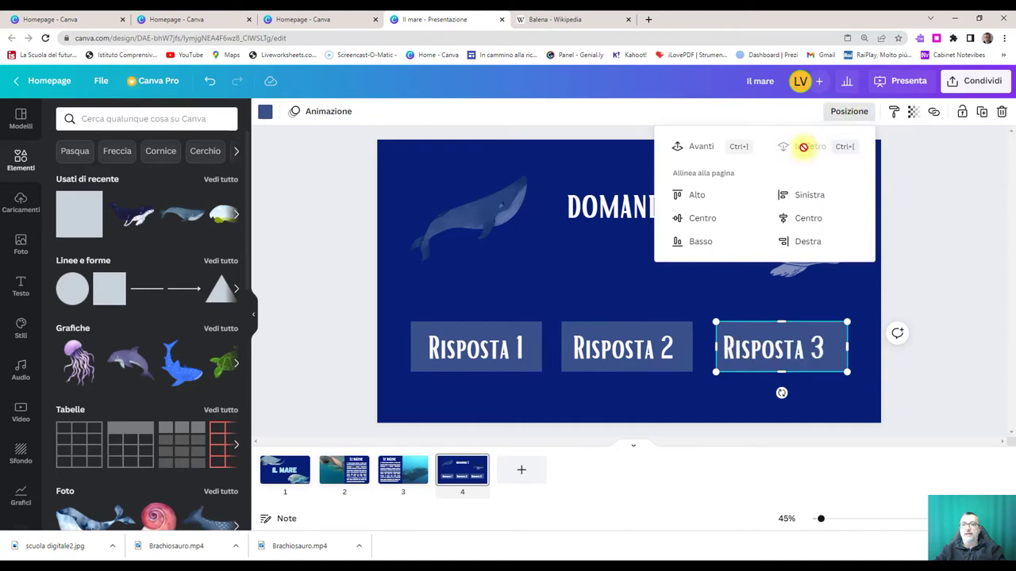
click(514, 269)
- Centre the "Risposta 2" and "Risposta 3" texts within their rectangles
click(622, 354)
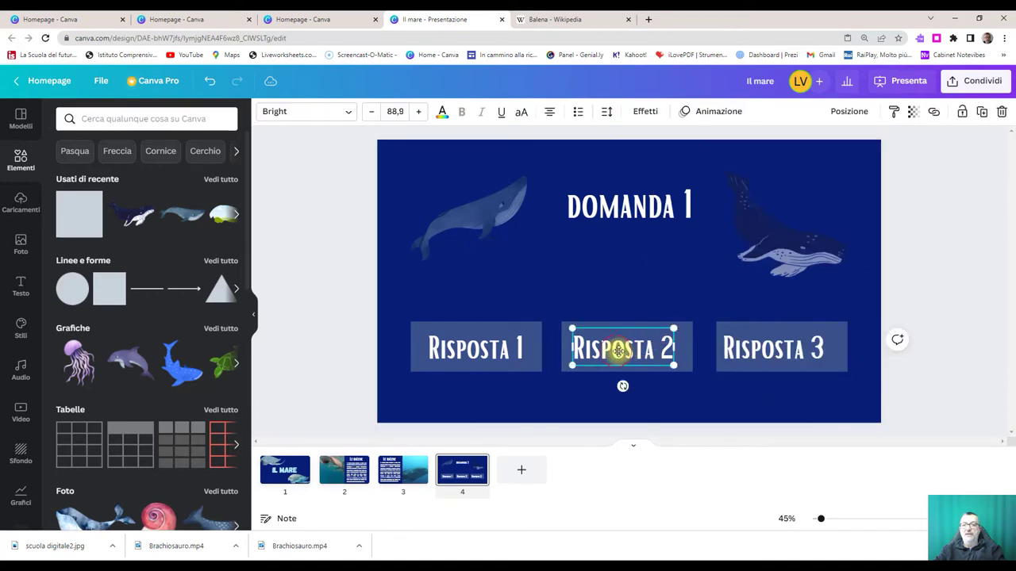
click(770, 356)
drag(769, 356, 777, 356)
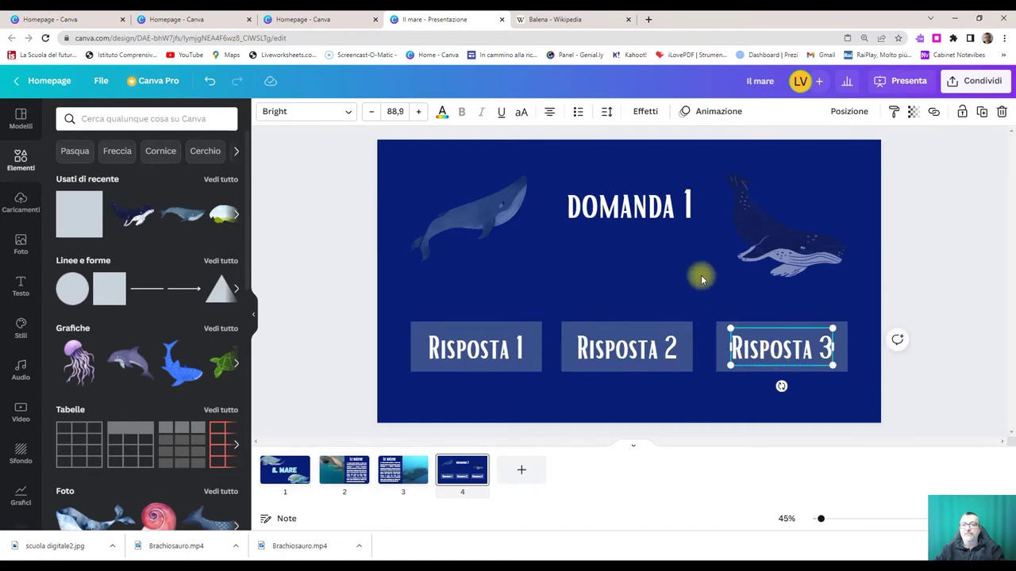
- Shift "Risposta 2" together with its rectangle slightly right to even out the spacing between the three answers
drag(601, 307, 617, 367)
drag(569, 338, 571, 336)
click(606, 257)
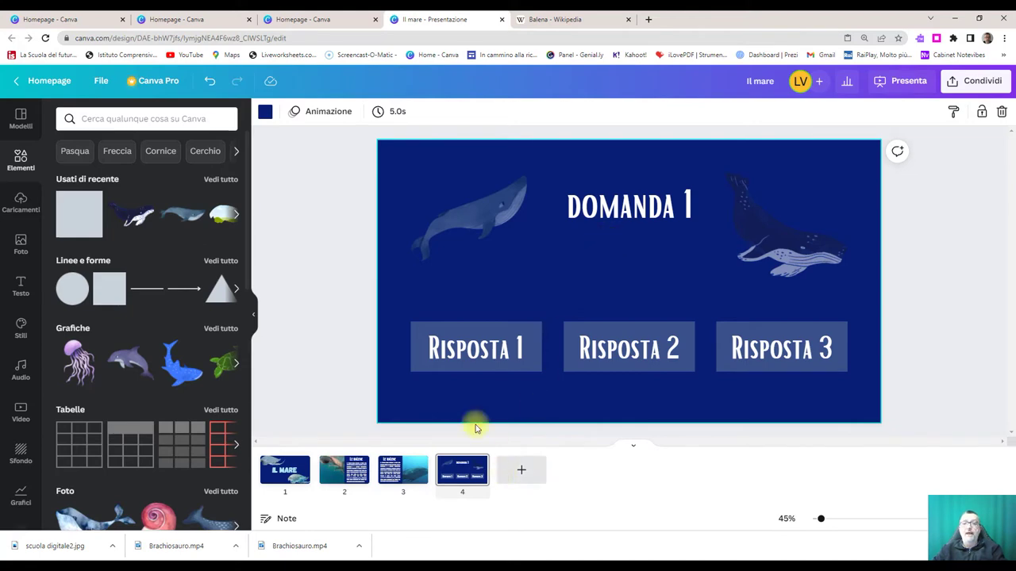
- Duplicate the question slide and change the copy's heading to "DOMANDA 2"
right_click(477, 468)
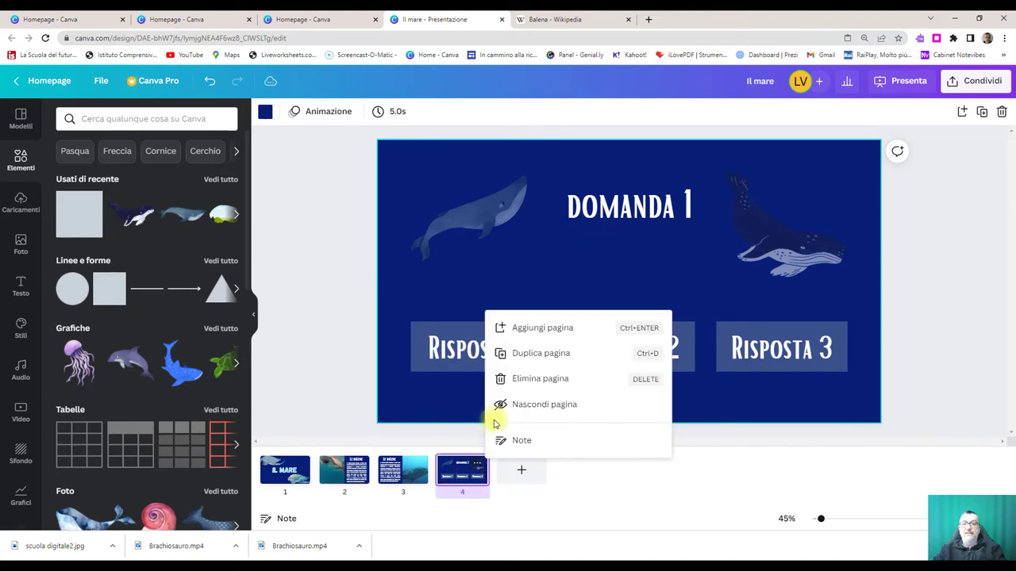
click(525, 356)
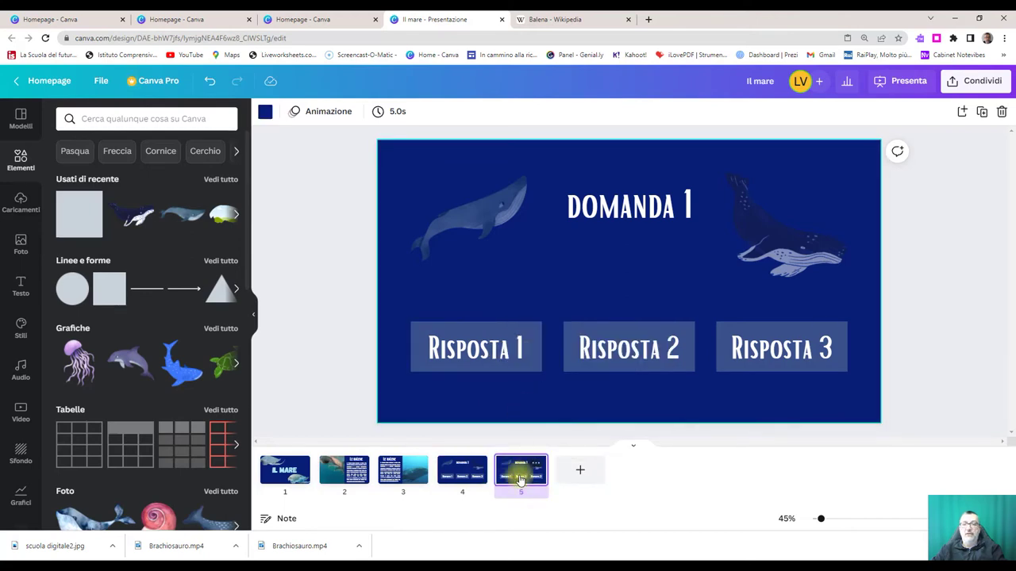
click(690, 214)
double_click(688, 207)
text(2)
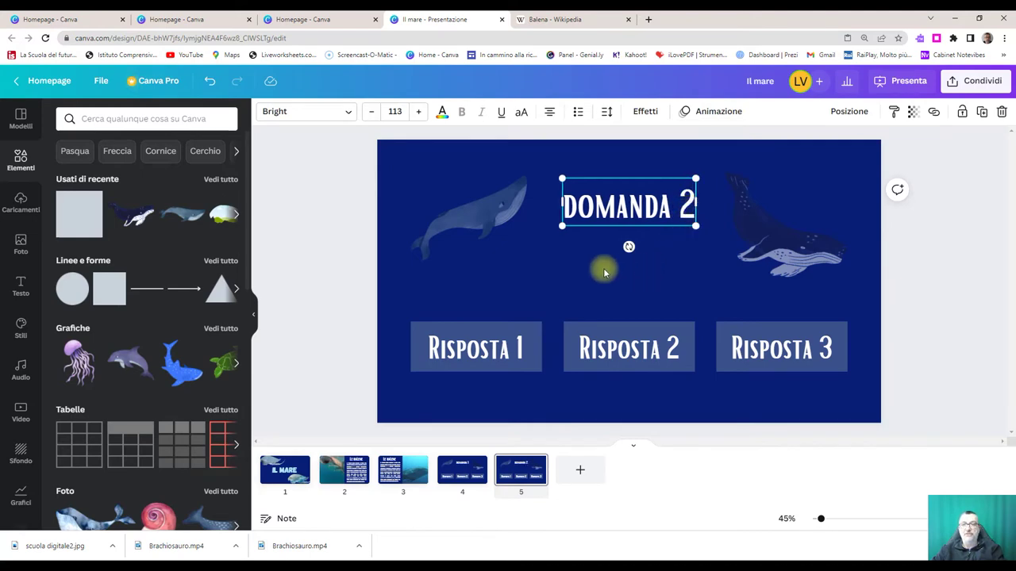
click(544, 274)
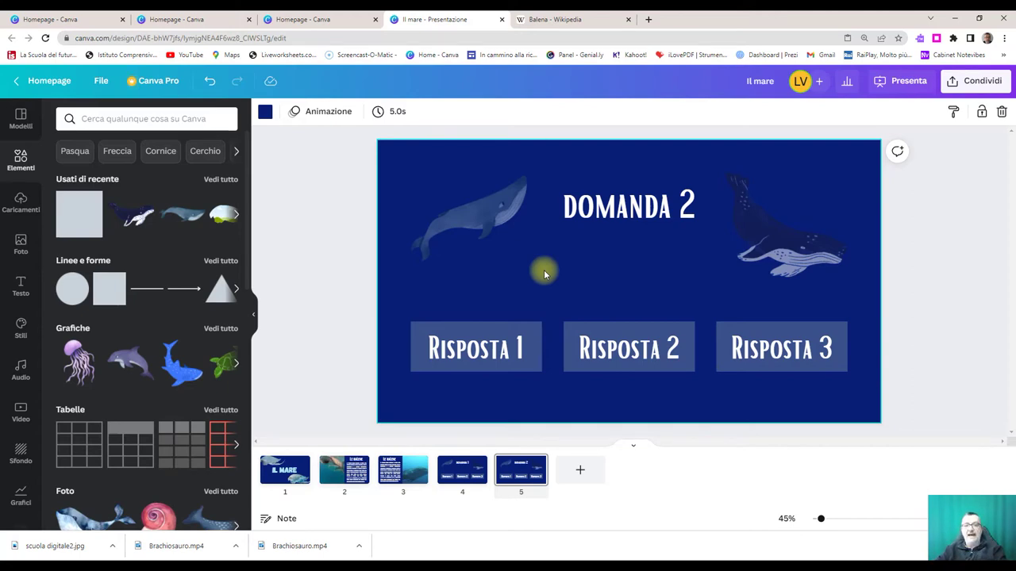
- Group the "Risposta 2" text with its rectangle on slide 4
click(468, 476)
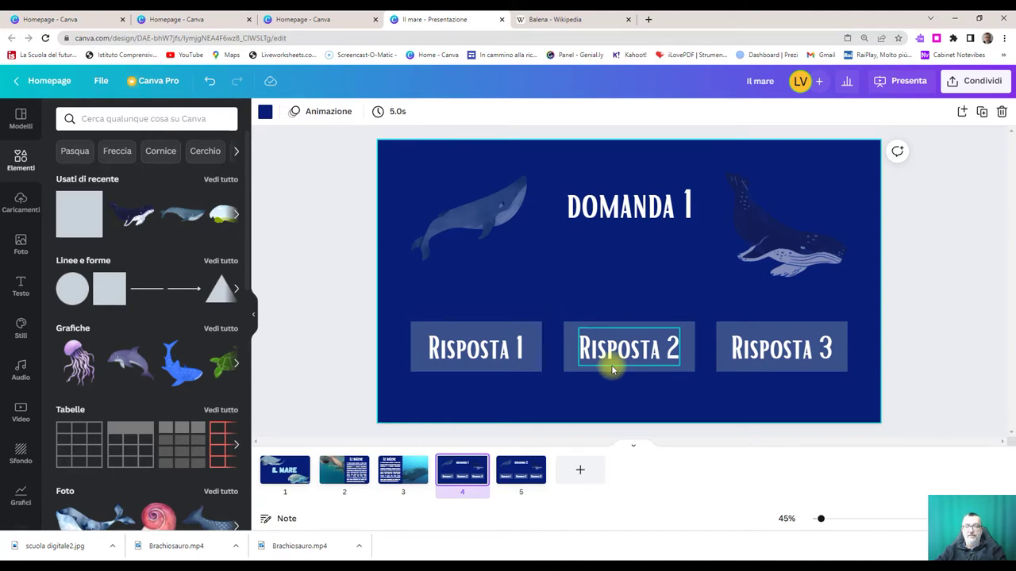
click(613, 324)
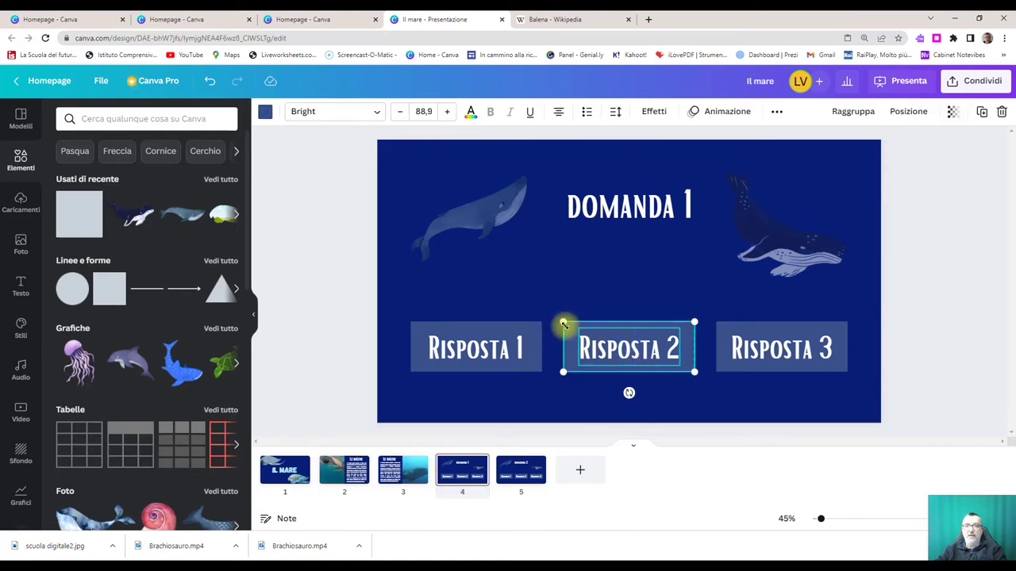
click(852, 112)
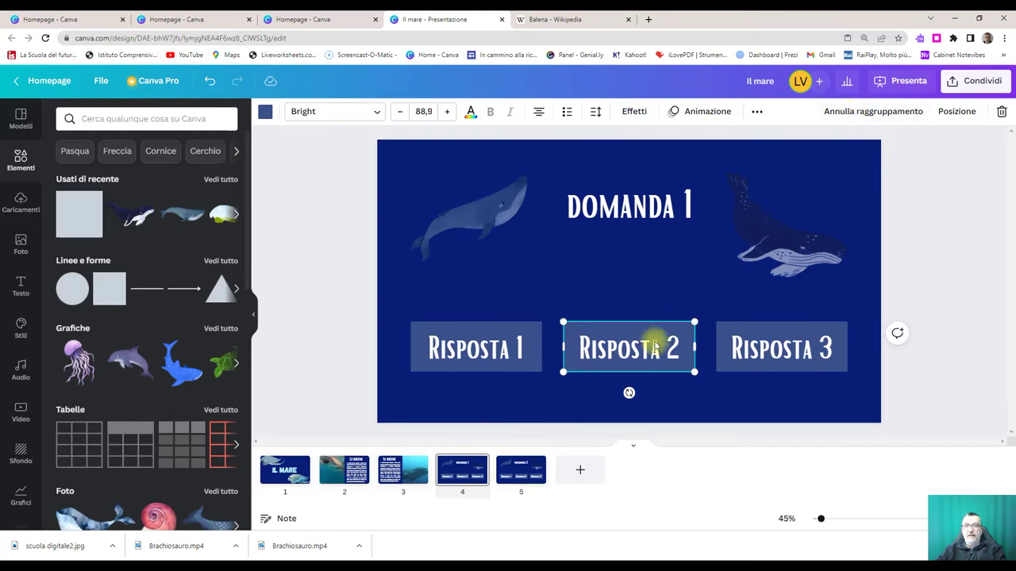
- Link the grouped "Risposta 2" answer to page "5 - Senza titolo", follow the link to test it and return to slide 4
click(756, 113)
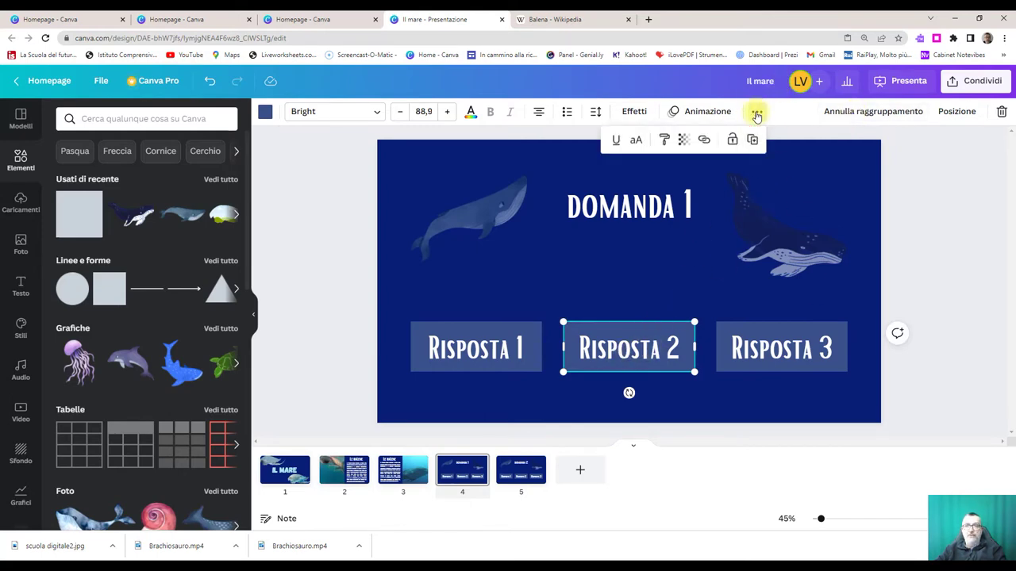
click(704, 141)
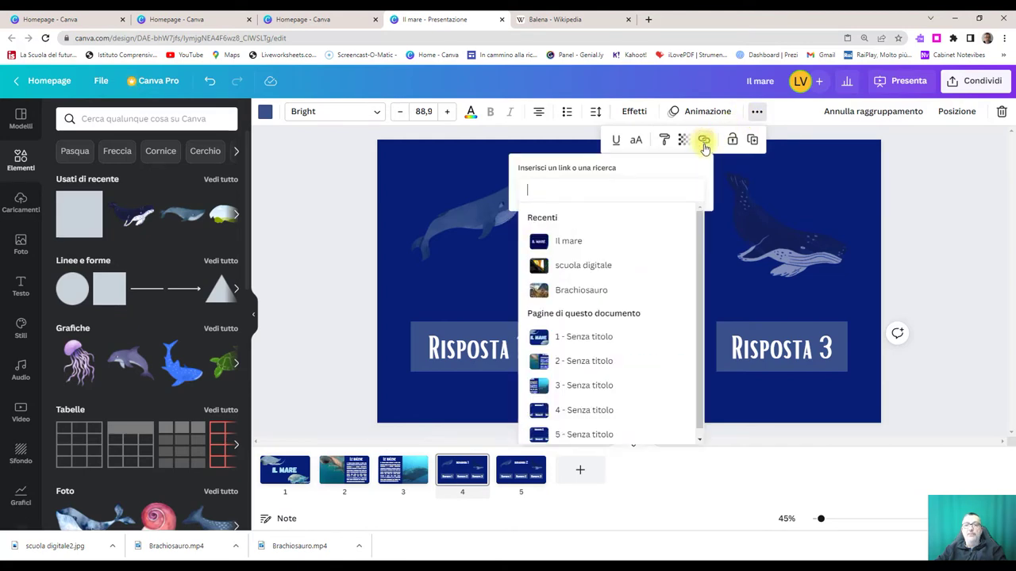
scroll(701, 276, down, 1)
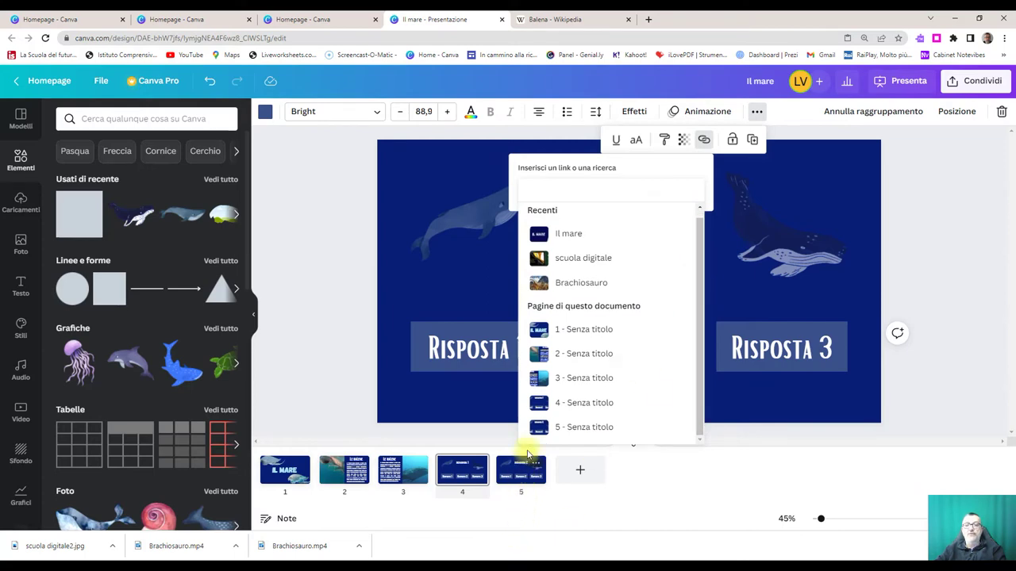
click(571, 432)
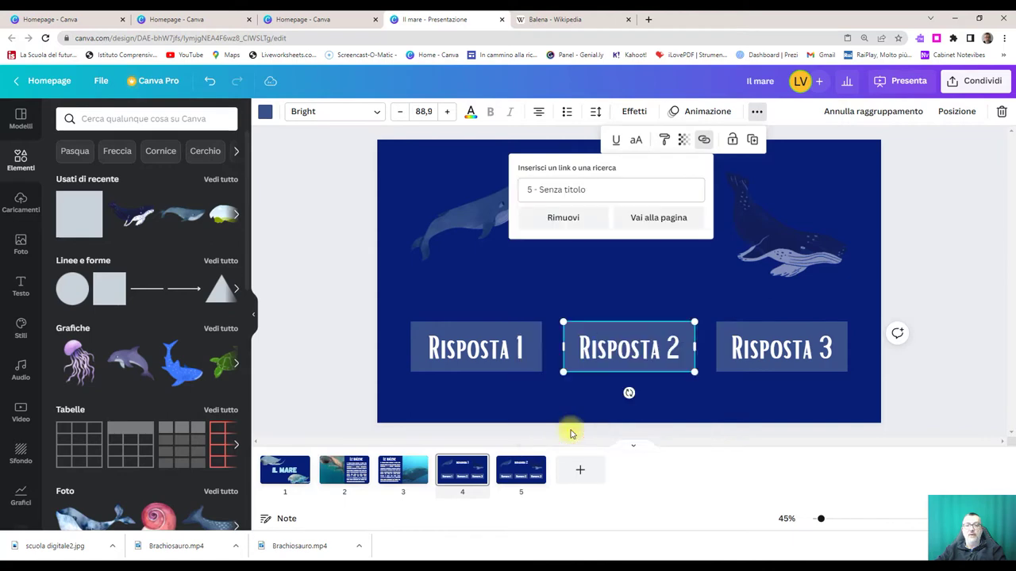
click(649, 228)
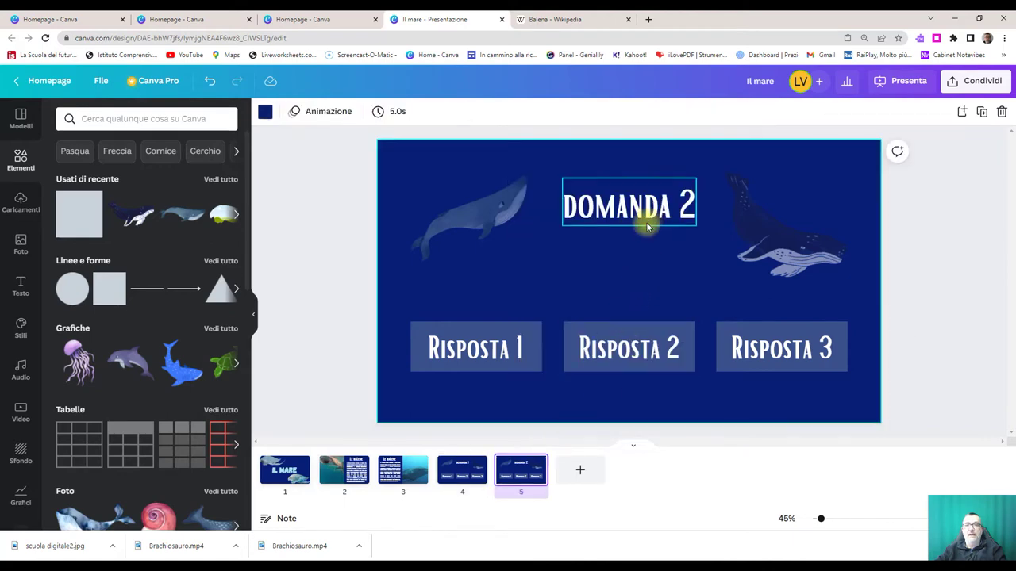
click(463, 480)
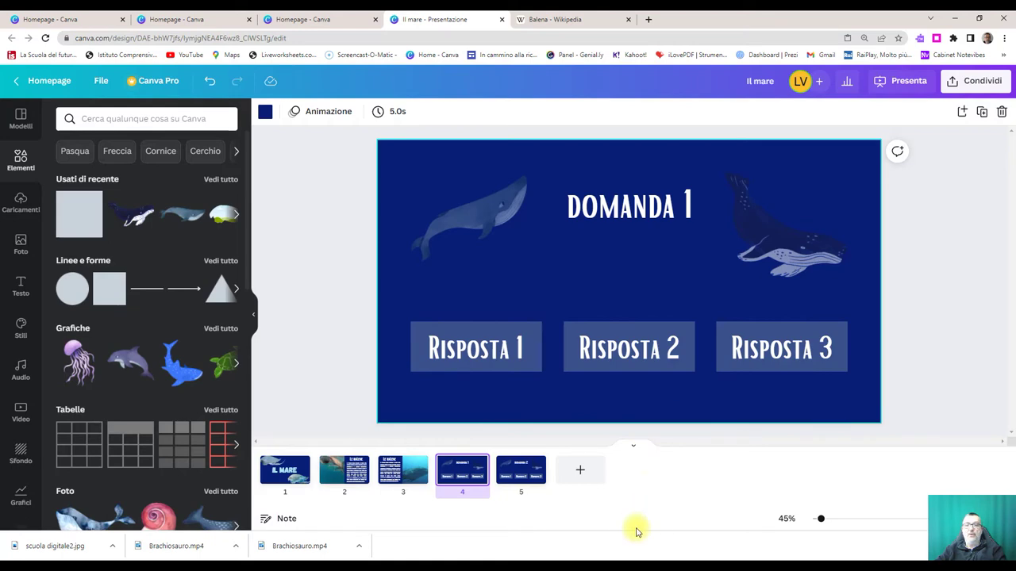
- Add a blank slide 6 after the "DOMANDA 2" slide and search the video library for "error"
click(580, 474)
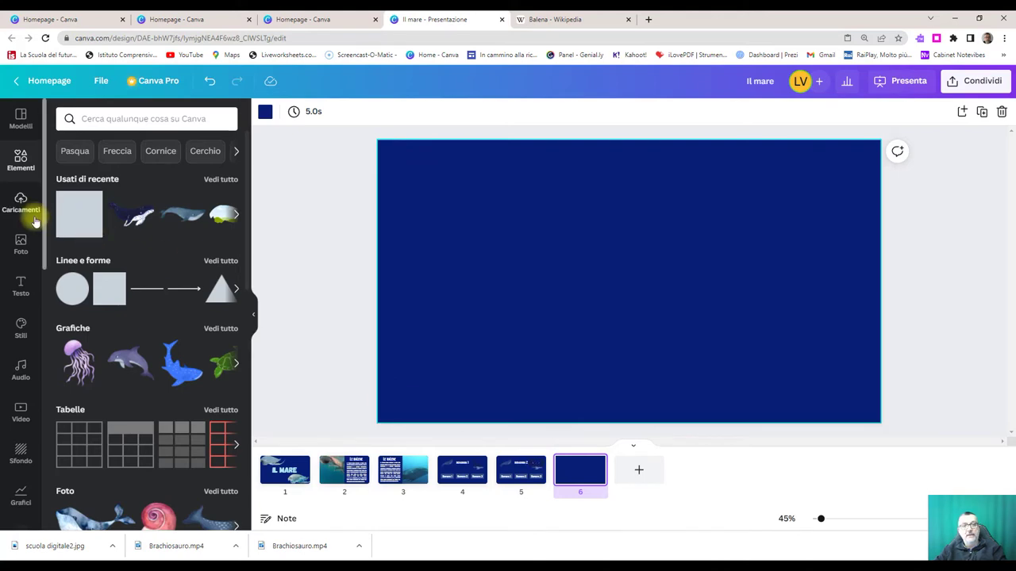
click(21, 411)
scroll(163, 218, up, 4)
double_click(94, 118)
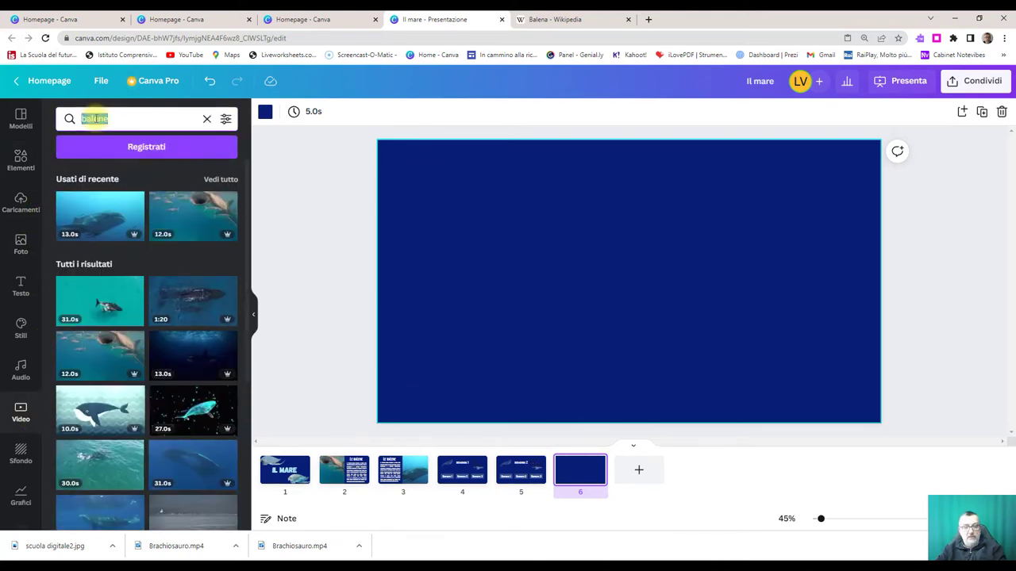
text(er)
key(BackSpace)
text(r)
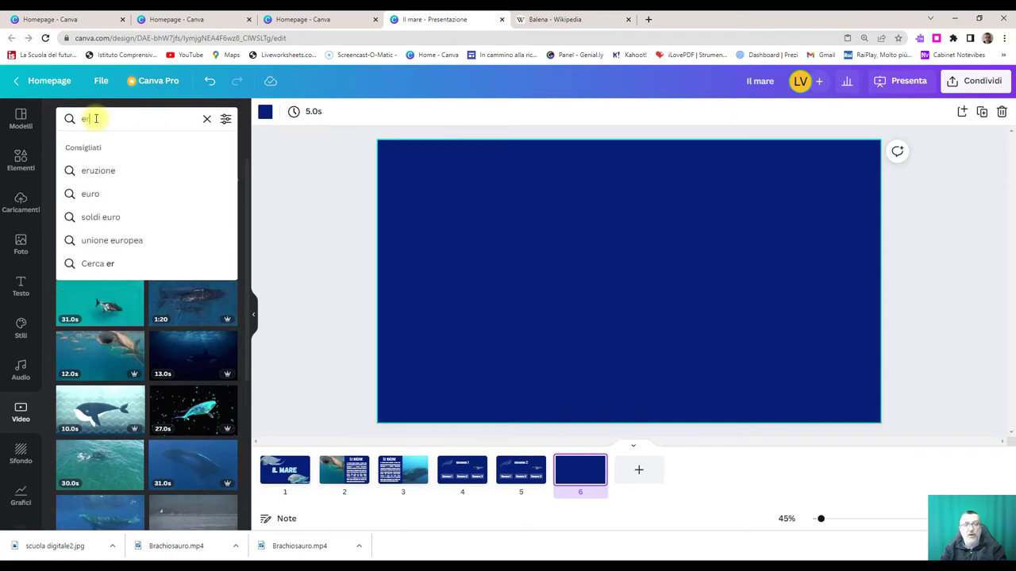
text(ror)
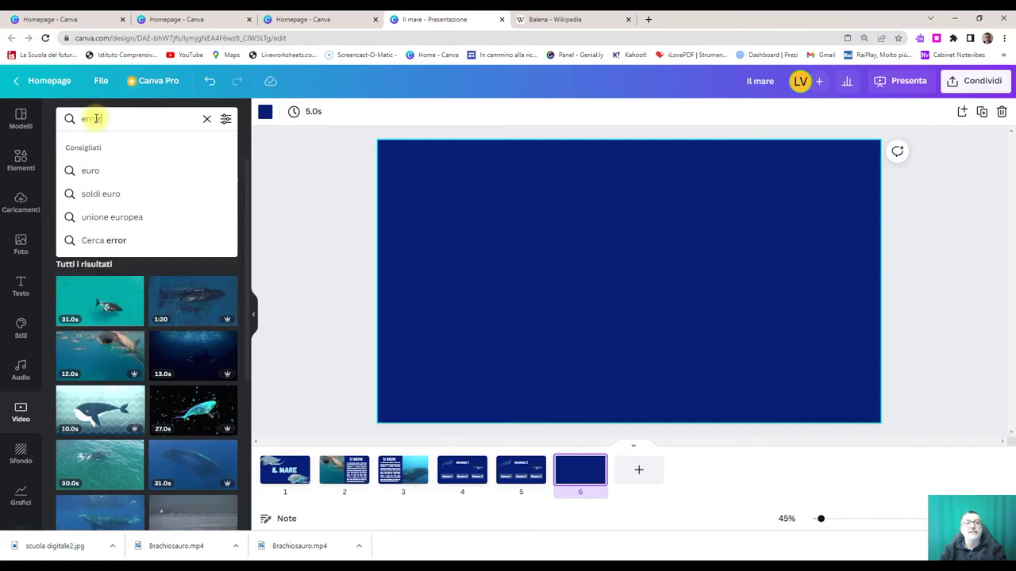
key(Return)
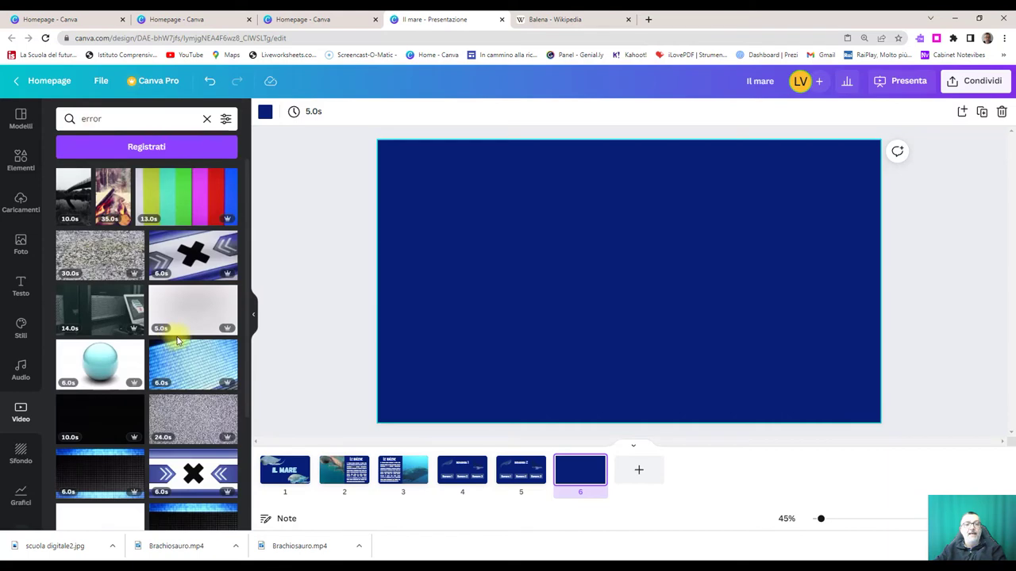
- Fill the background of slide 6 with the blue 8-second "ERROR" video from the search results
scroll(178, 341, down, 1)
scroll(188, 363, down, 2)
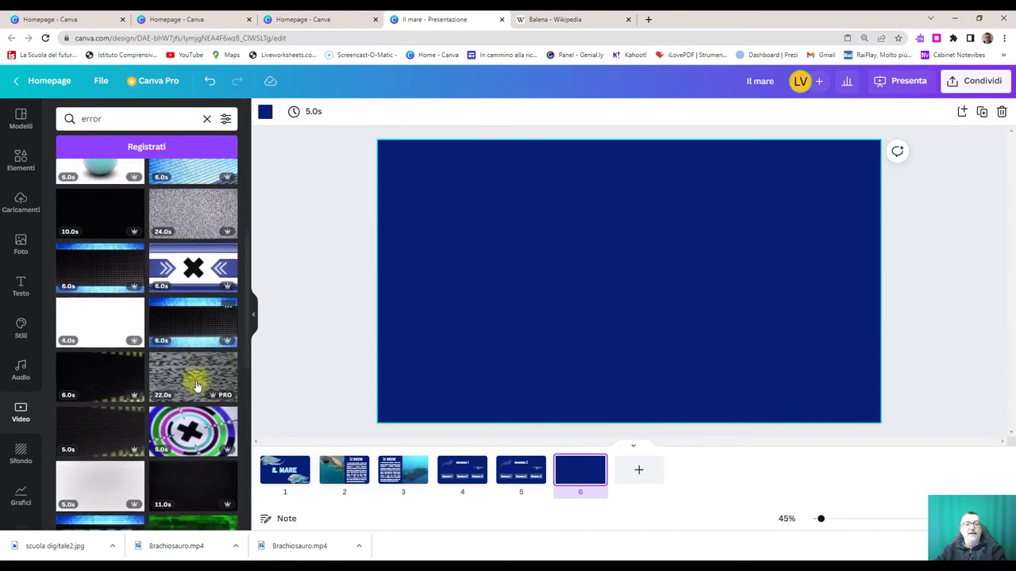
scroll(197, 386, down, 2)
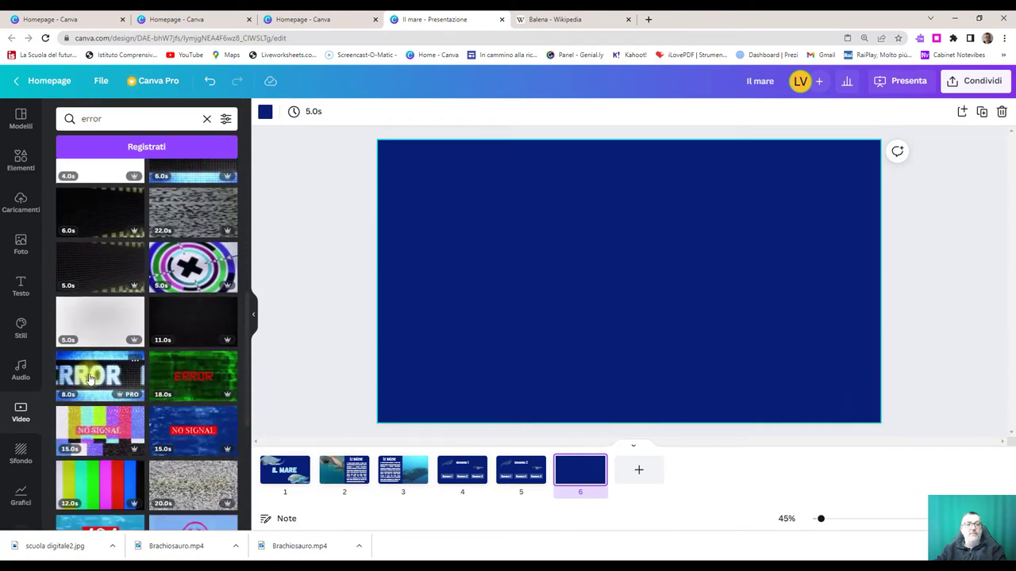
drag(90, 381, 397, 290)
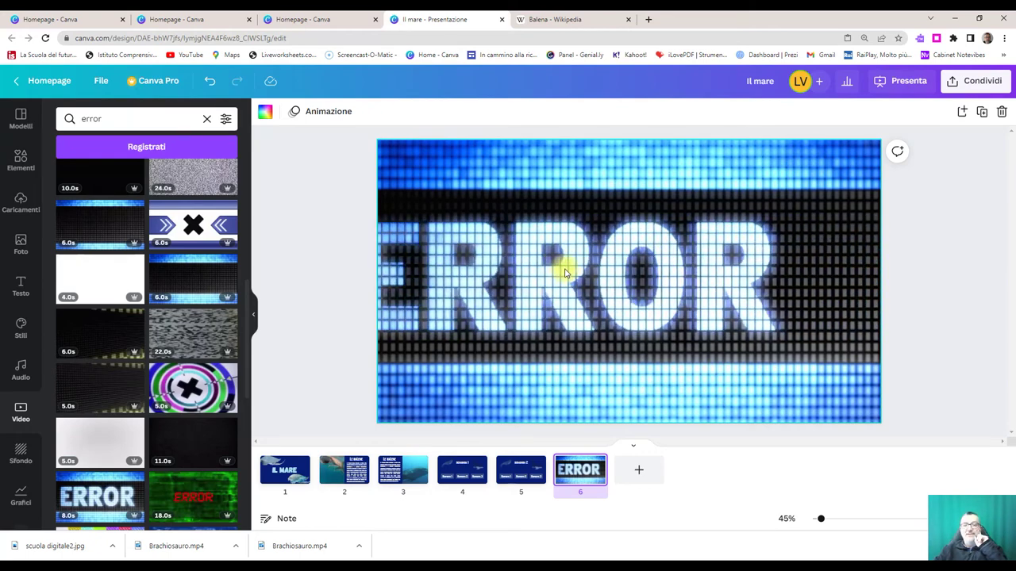
- Group the "Risposta 1" text with its rectangle on slide 4
click(452, 472)
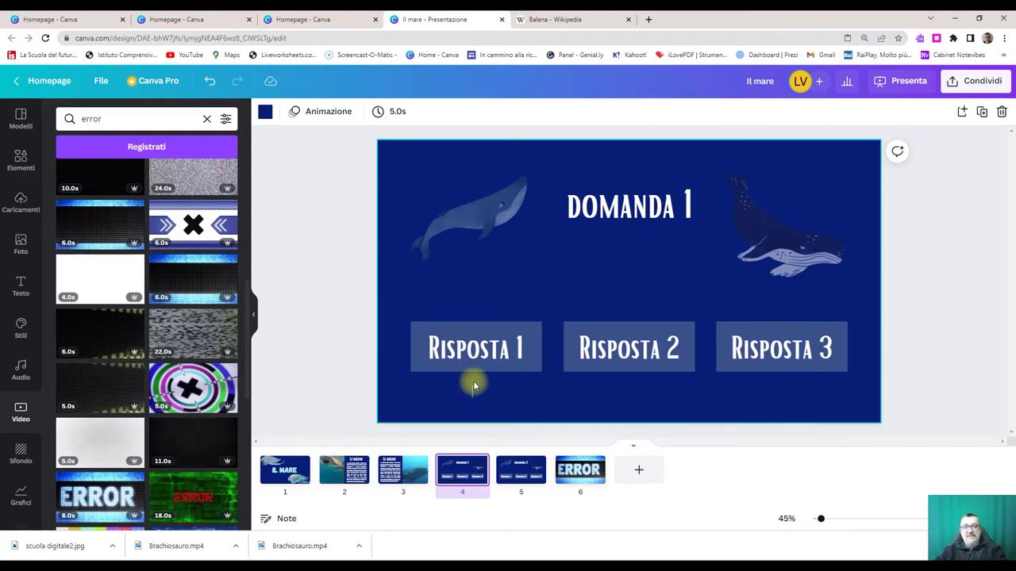
click(461, 343)
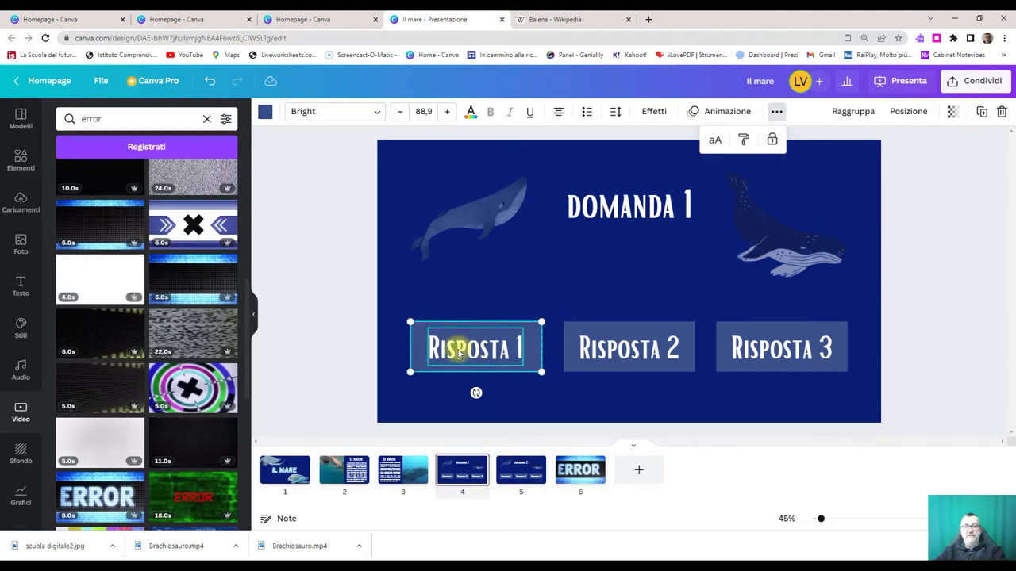
click(845, 112)
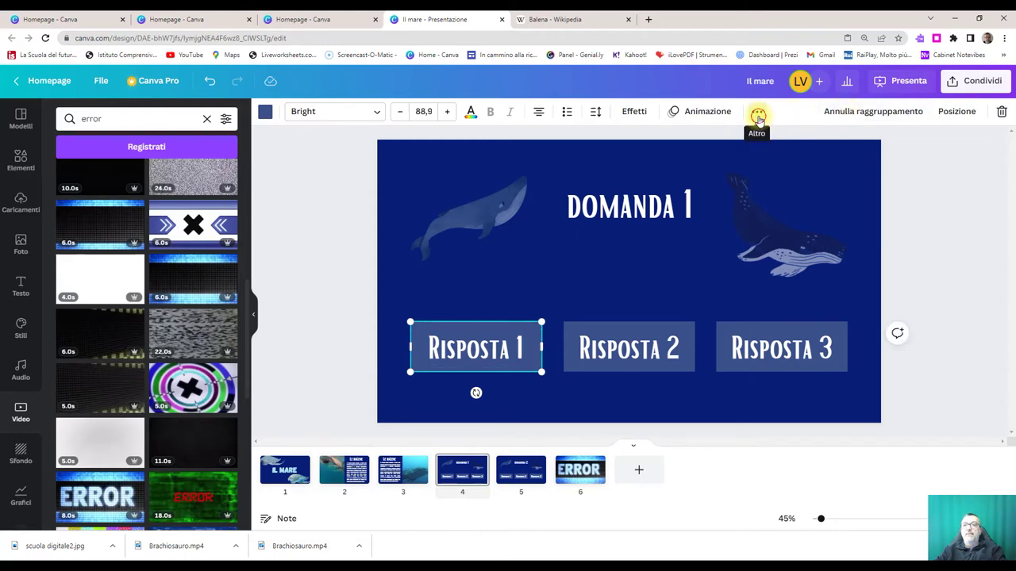
- Link the grouped "Risposta 1" answer to page "6 - Senza titolo", follow the link to test it and return to slide 4
click(758, 115)
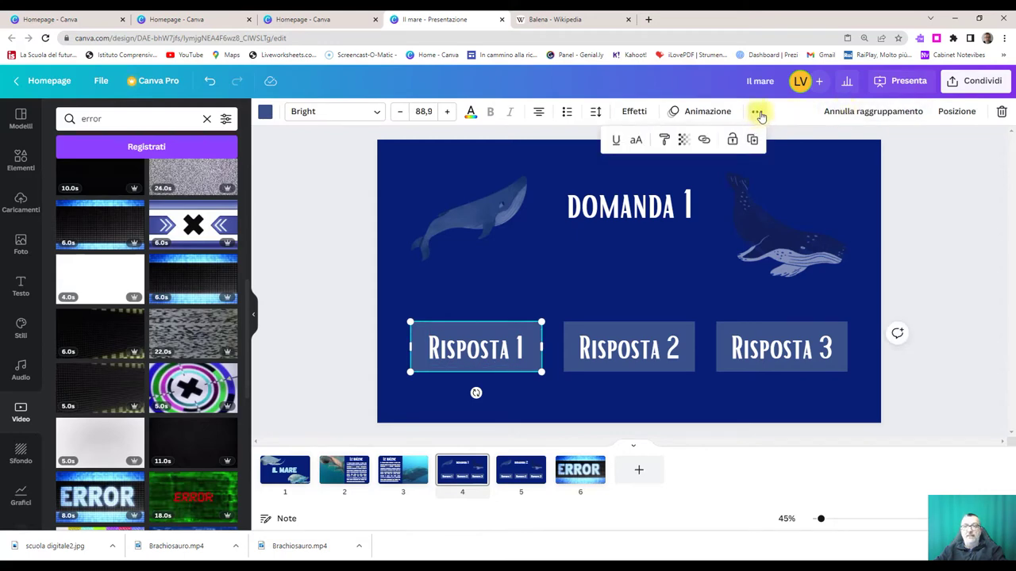
click(704, 141)
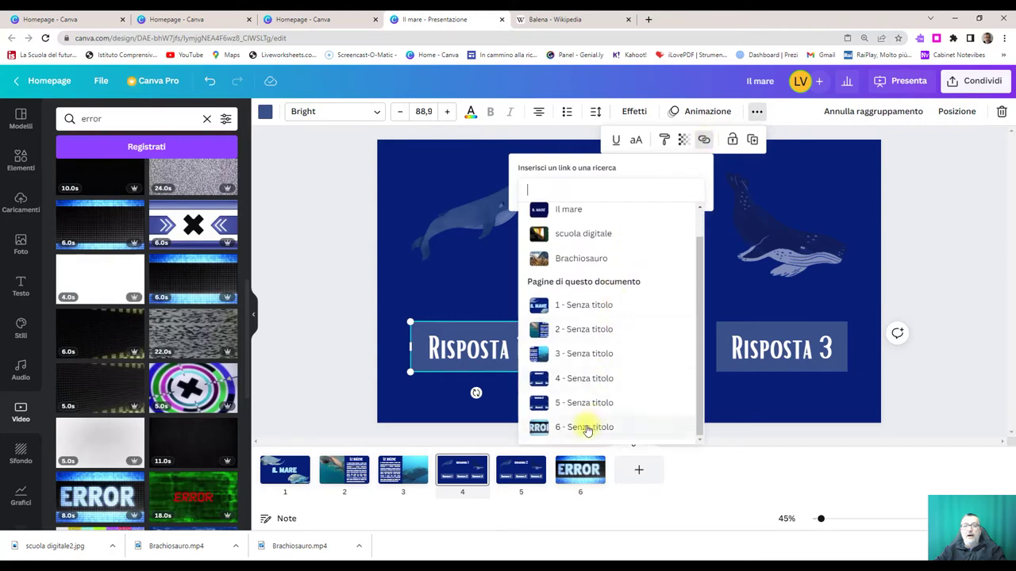
click(570, 429)
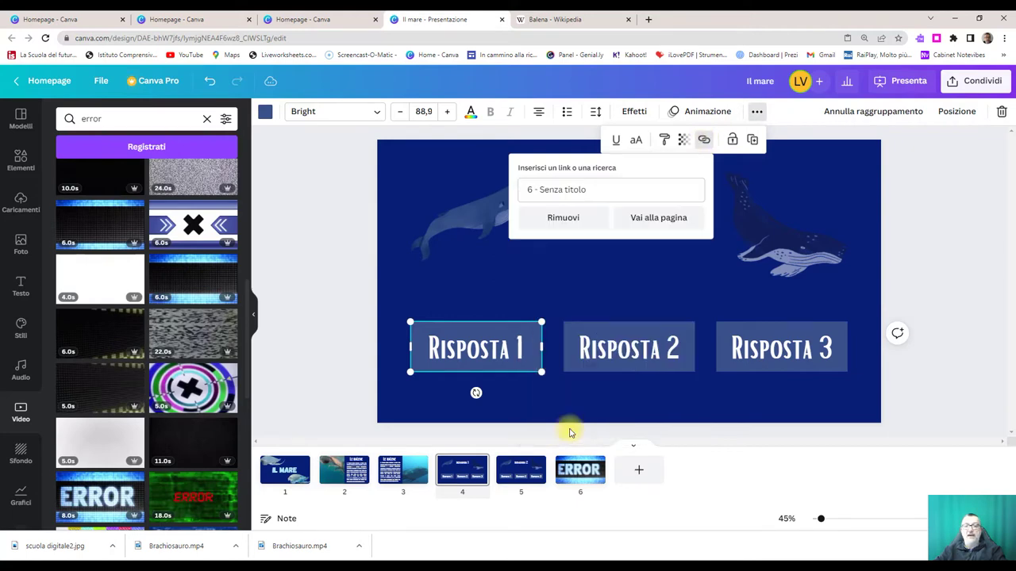
click(653, 220)
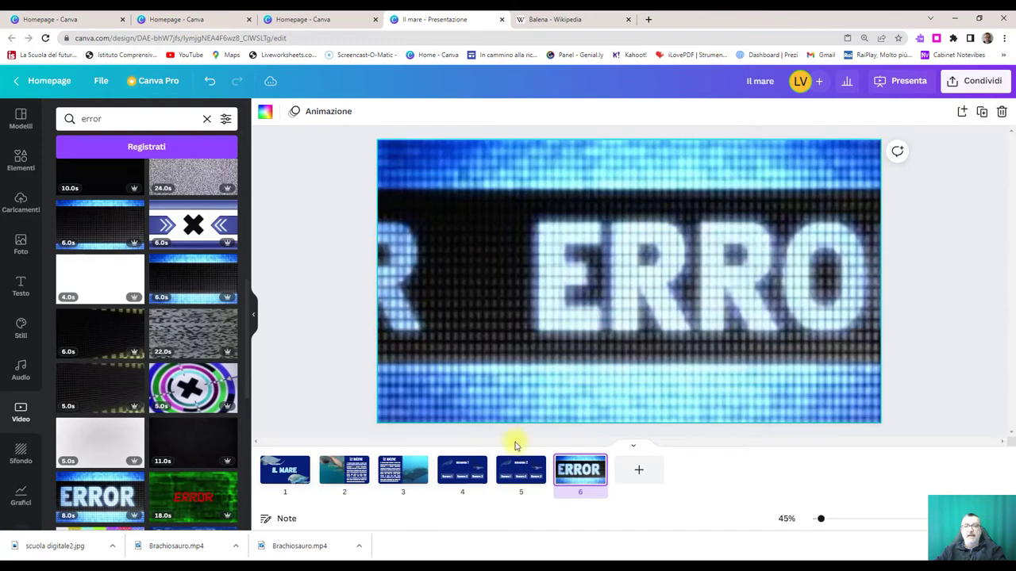
click(460, 471)
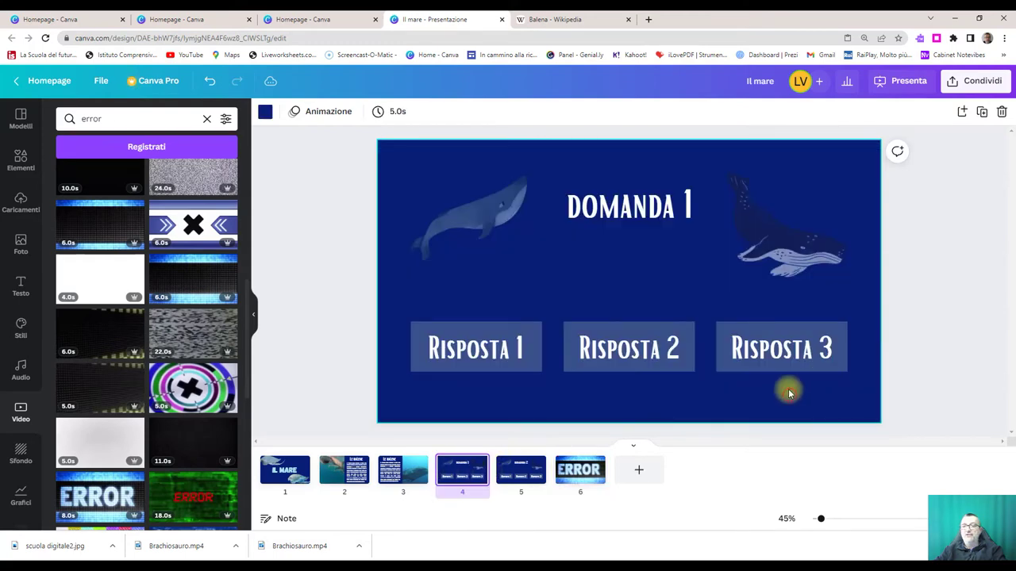
- Group the "Risposta 3" text with its rectangle and link the group to page "6 - Senza titolo", following the link to test it
click(775, 343)
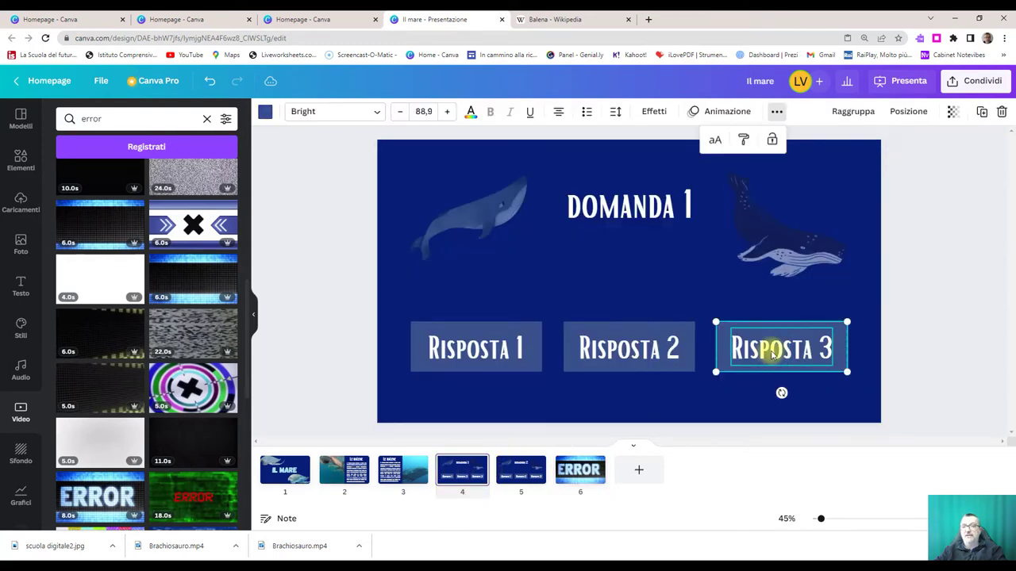
click(853, 112)
click(757, 114)
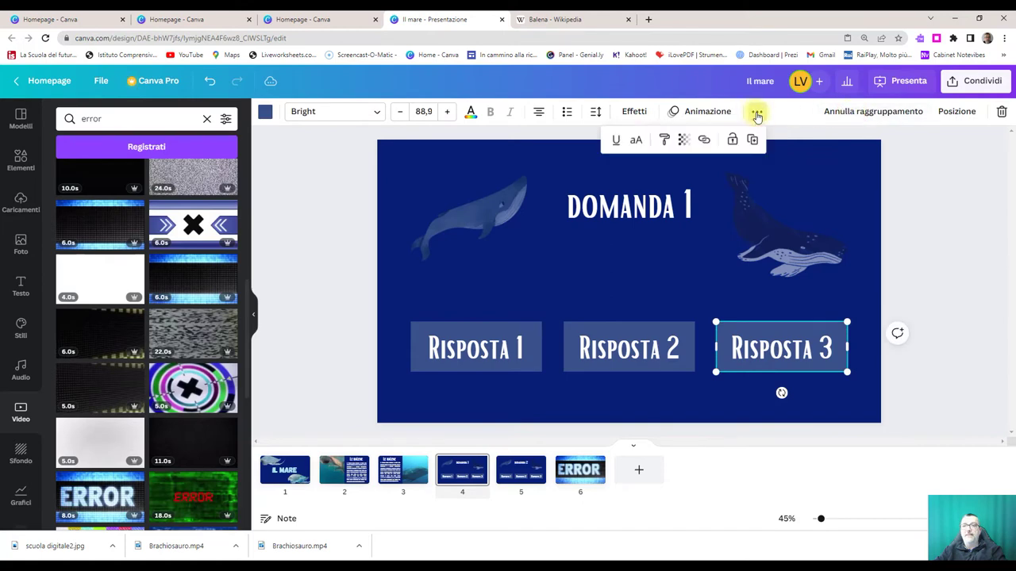
click(704, 140)
scroll(607, 381, down, 1)
click(585, 426)
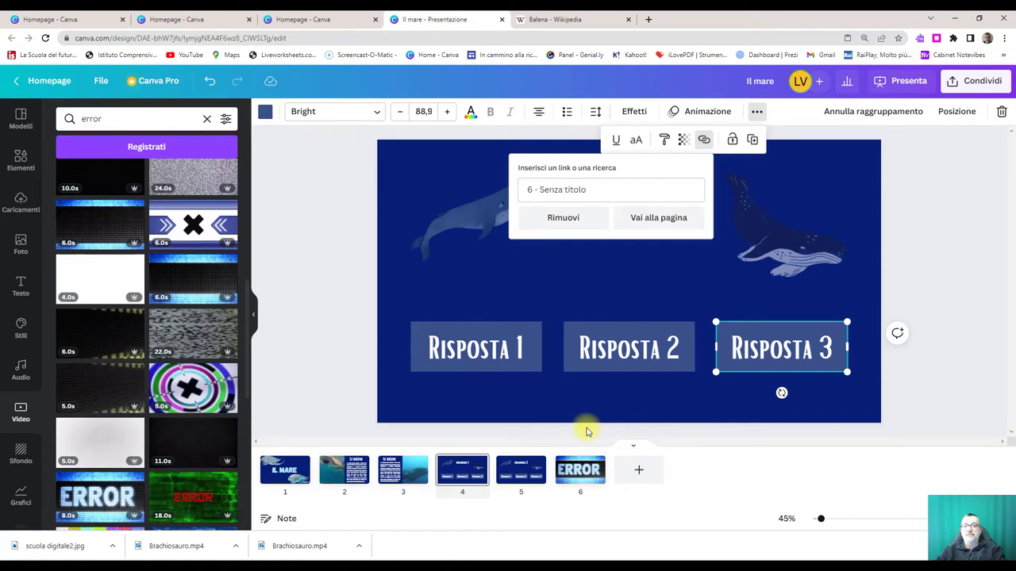
click(658, 220)
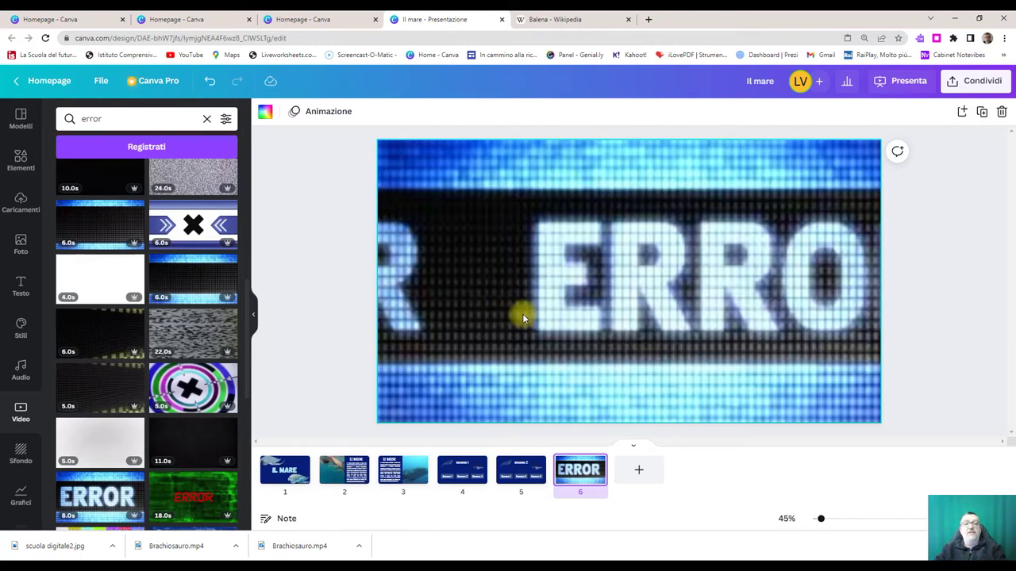
- Add a square shape to slide 6 and enlarge it past the edges so it covers the whole slide
click(22, 162)
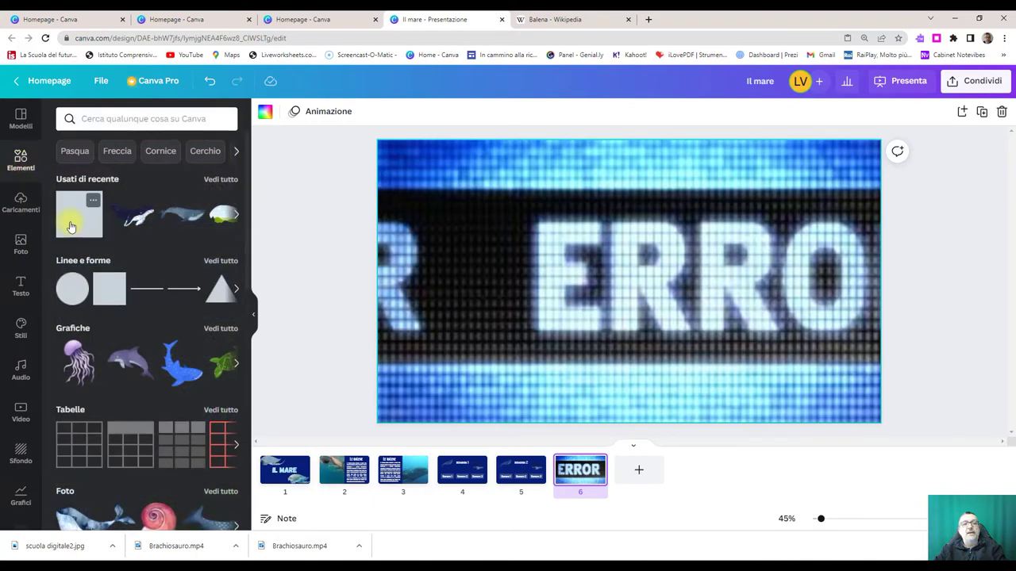
click(71, 227)
drag(599, 263, 408, 191)
drag(508, 276, 756, 385)
drag(689, 297, 909, 299)
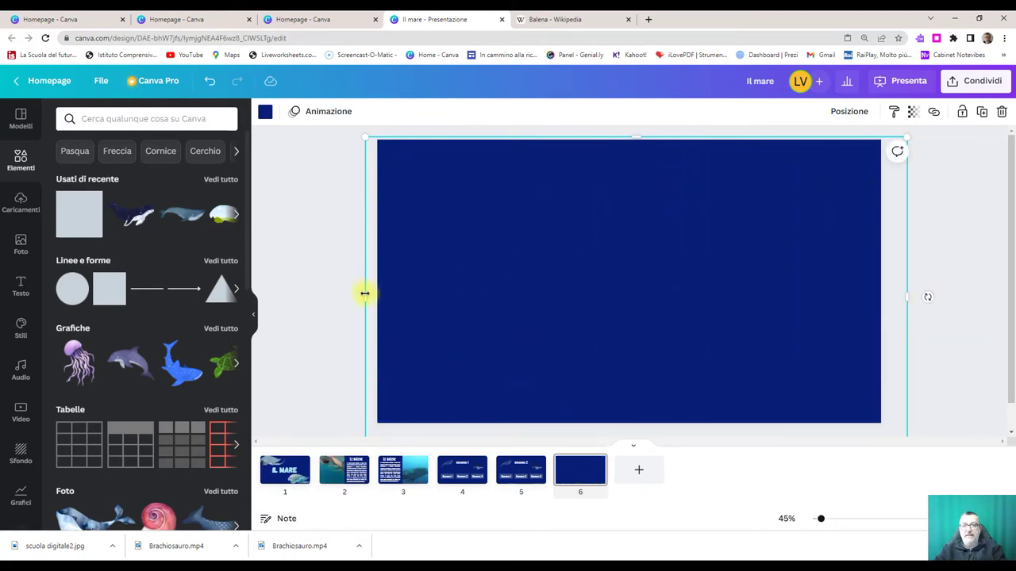
drag(365, 295, 362, 293)
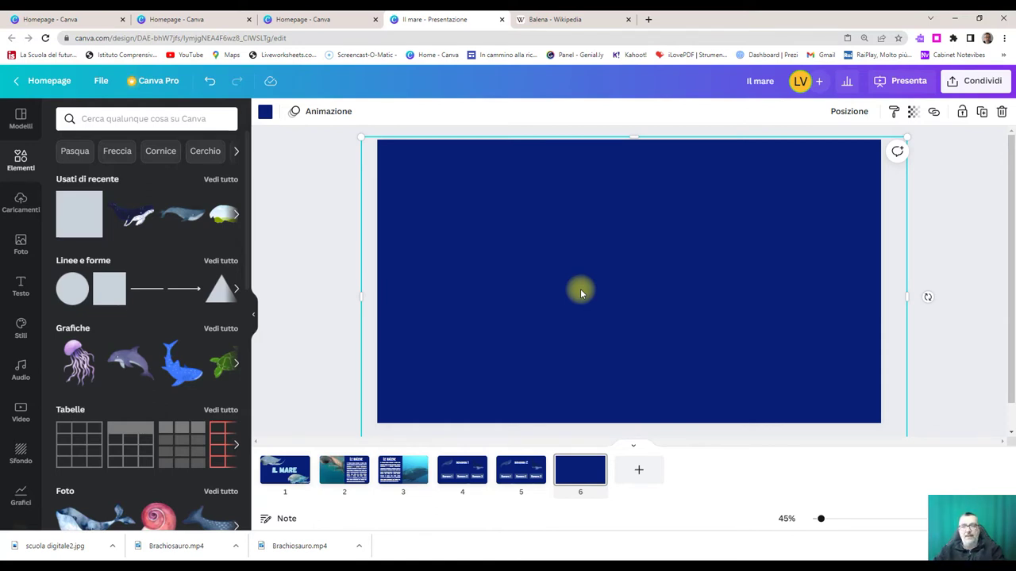
- Link the covering shape on slide 6 to page "4 - Senza titolo" and follow the link to test it
click(934, 112)
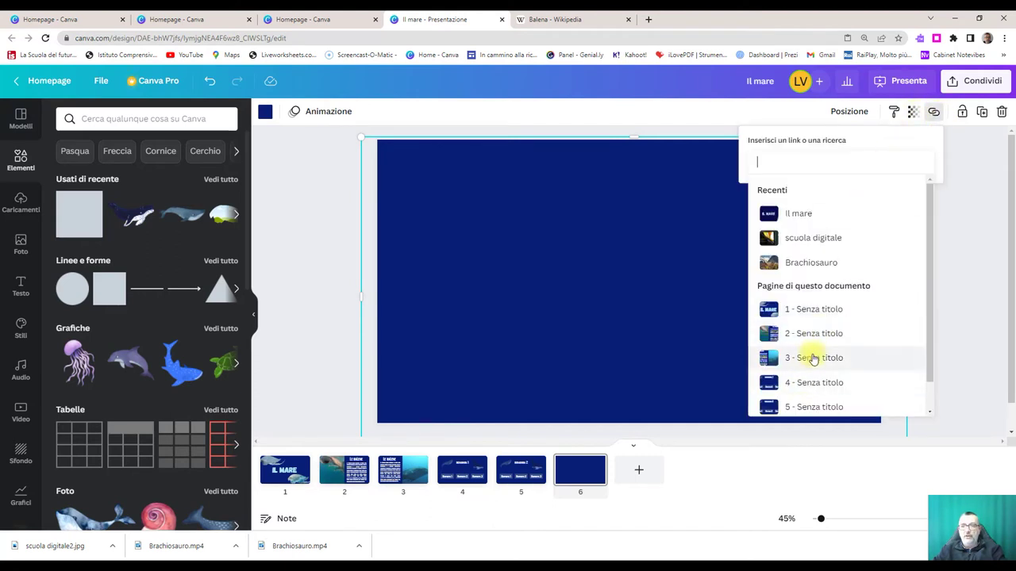
scroll(813, 359, down, 1)
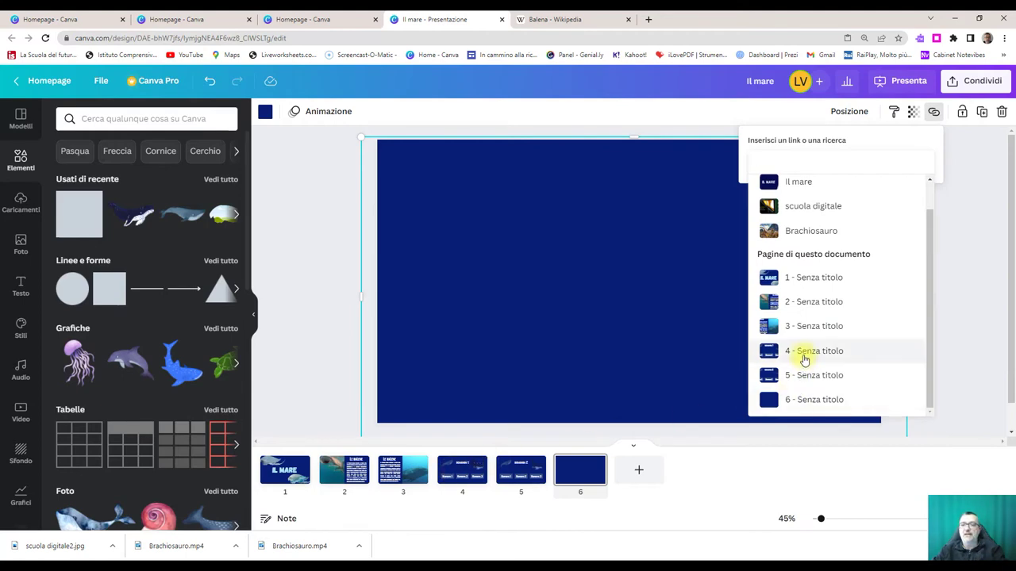
click(803, 357)
click(864, 190)
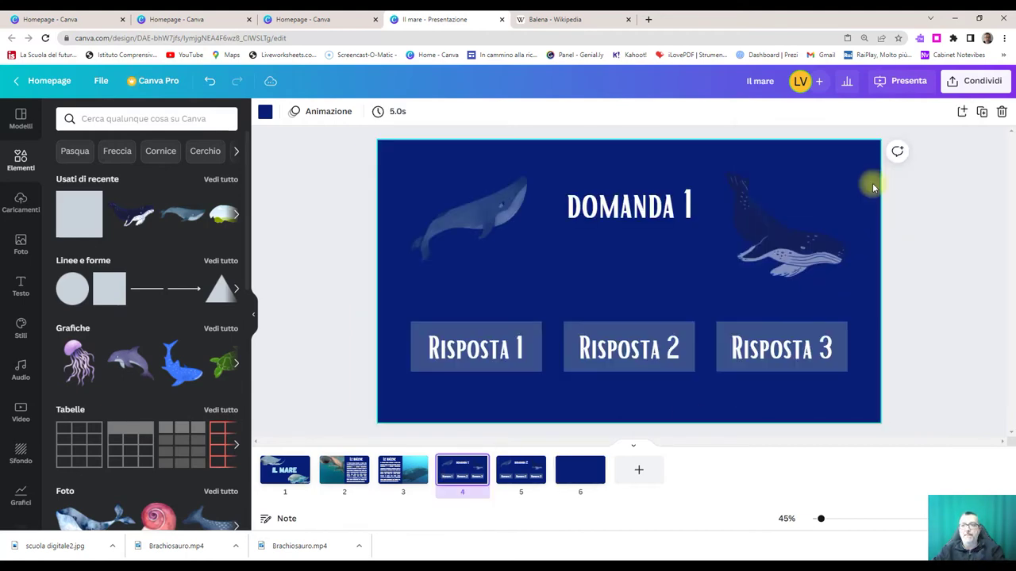
- Return to slide 6 and set the covering shape's transparency to 0 to reveal the error video
click(574, 475)
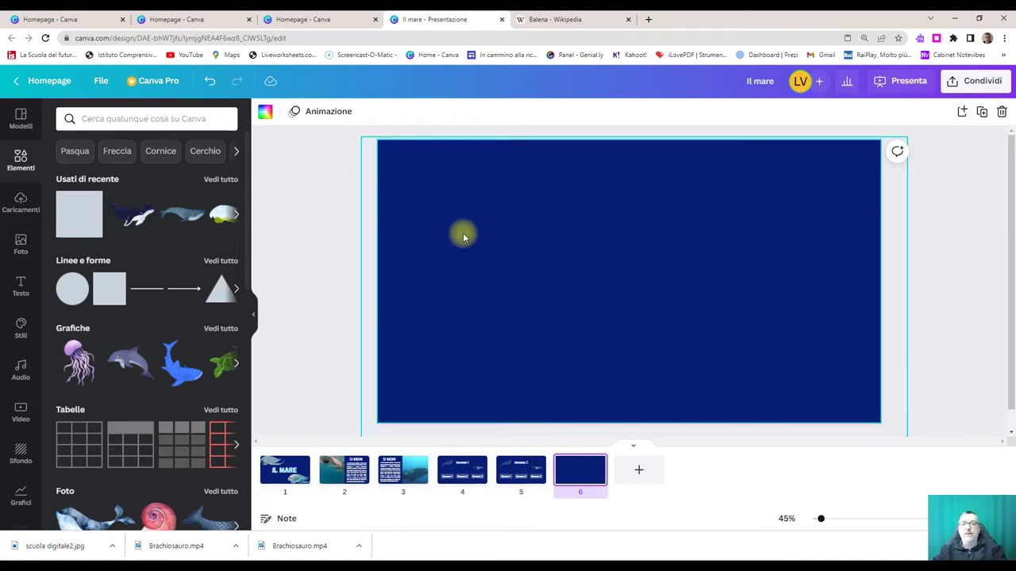
click(578, 224)
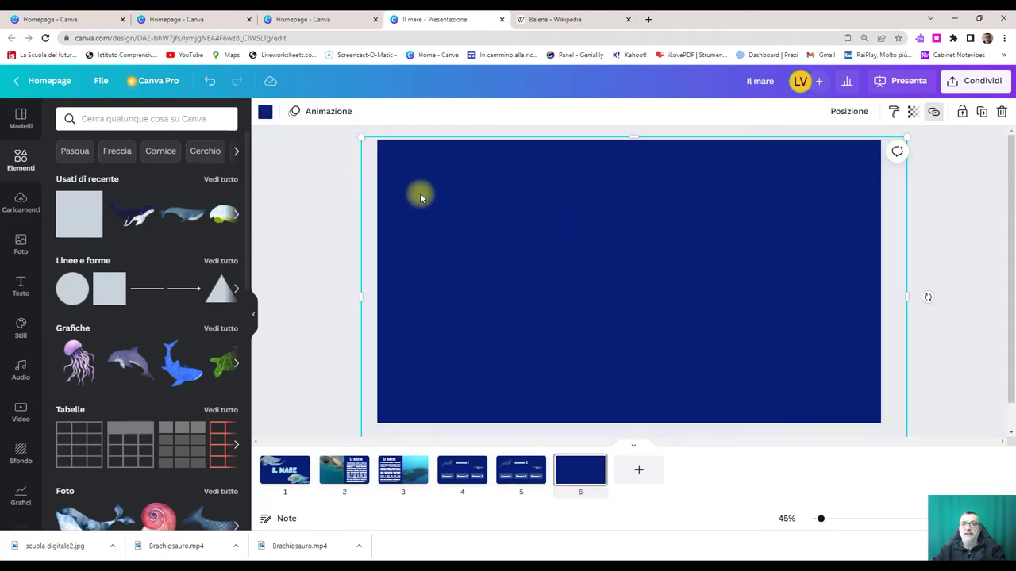
click(913, 113)
drag(908, 159, 776, 164)
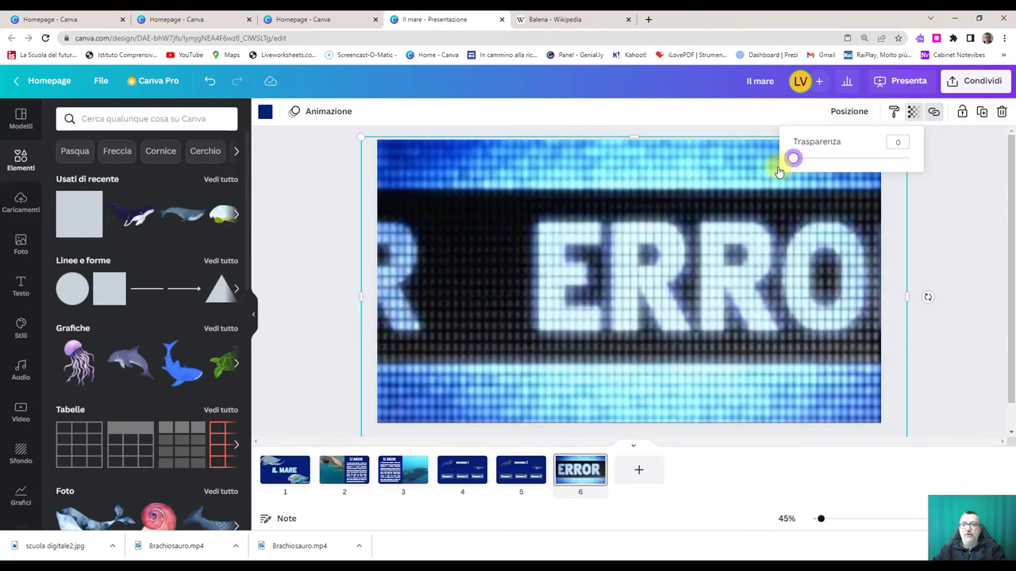
click(561, 283)
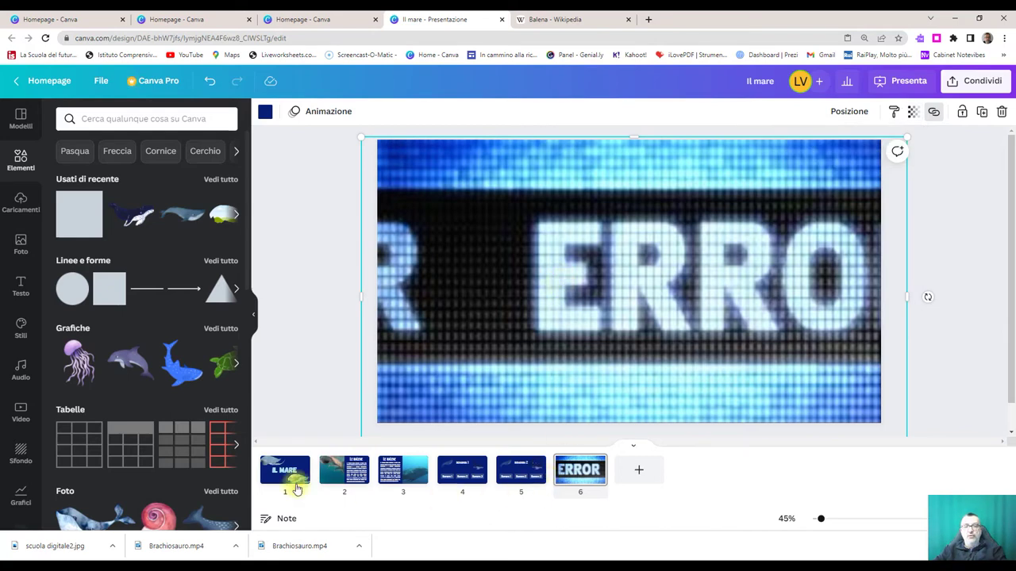
- Present the slideshow from slide 1 and test all three answer links on the "Domanda 1" slide, then exit the presentation
click(270, 479)
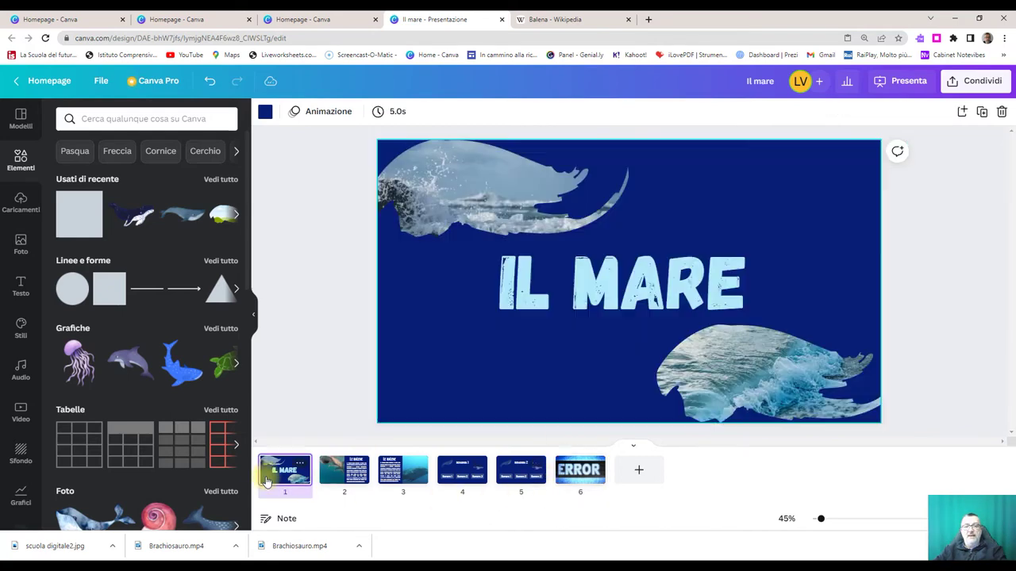
click(903, 83)
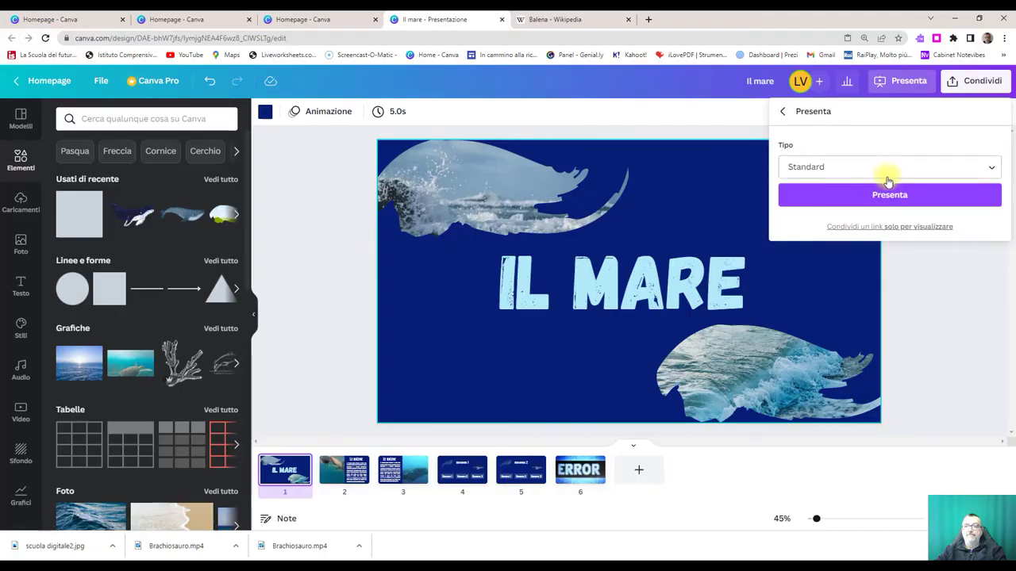
click(887, 192)
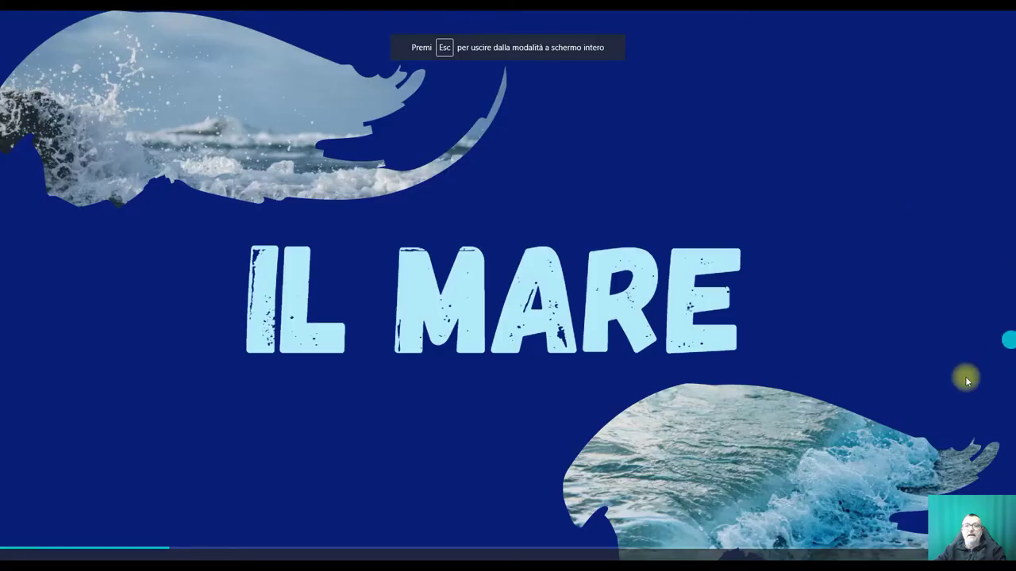
click(727, 192)
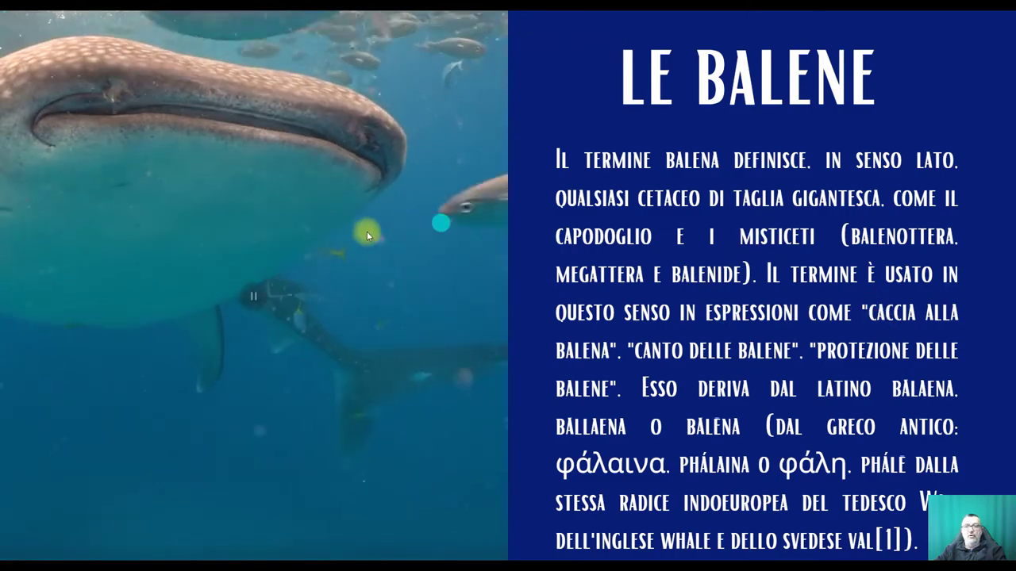
click(721, 252)
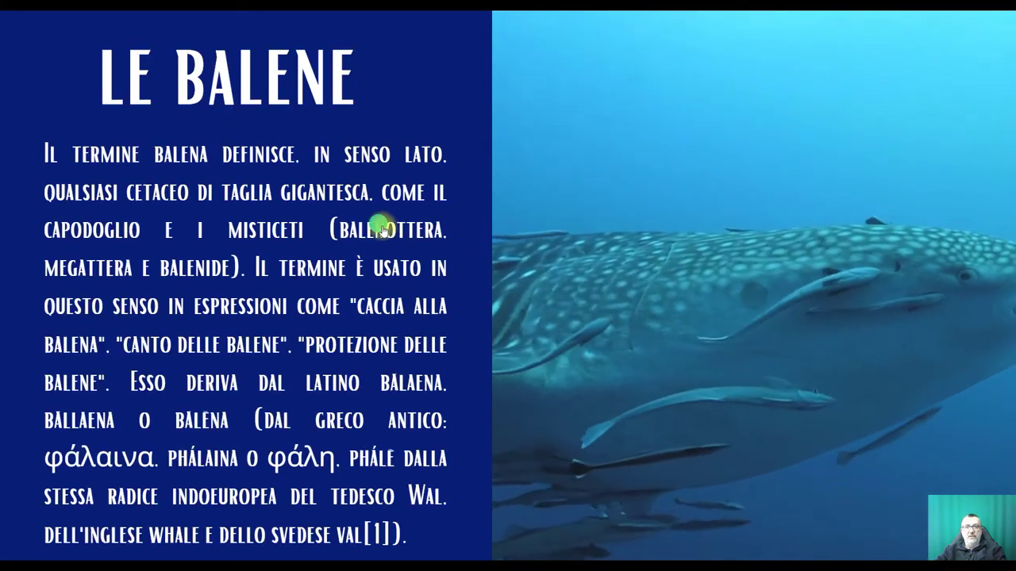
click(479, 304)
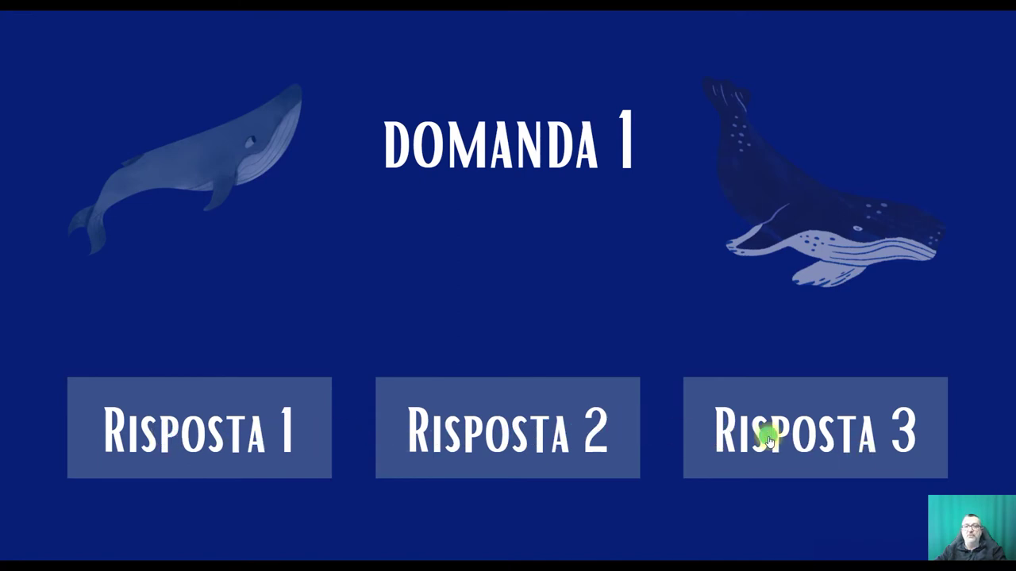
click(214, 440)
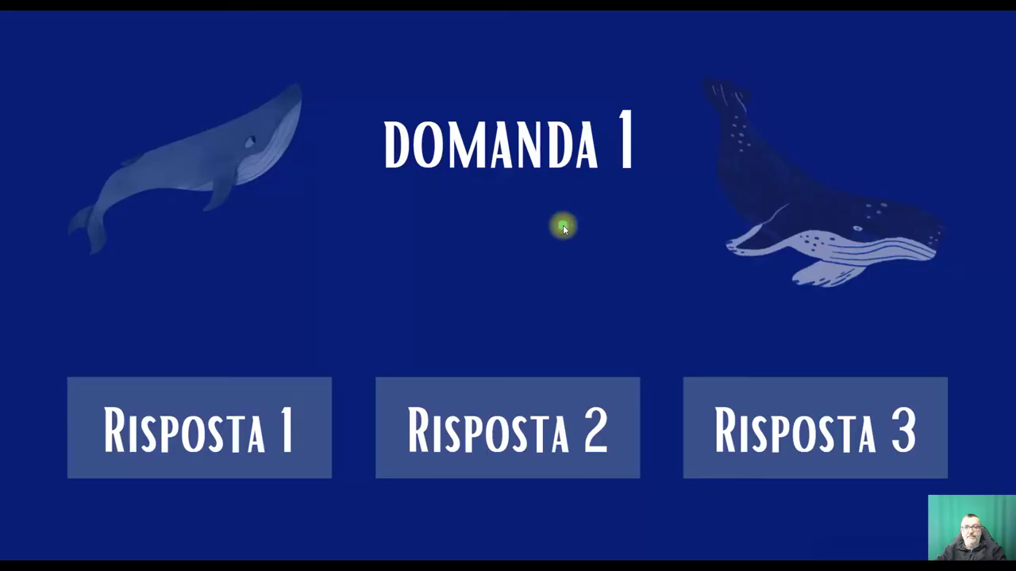
click(862, 436)
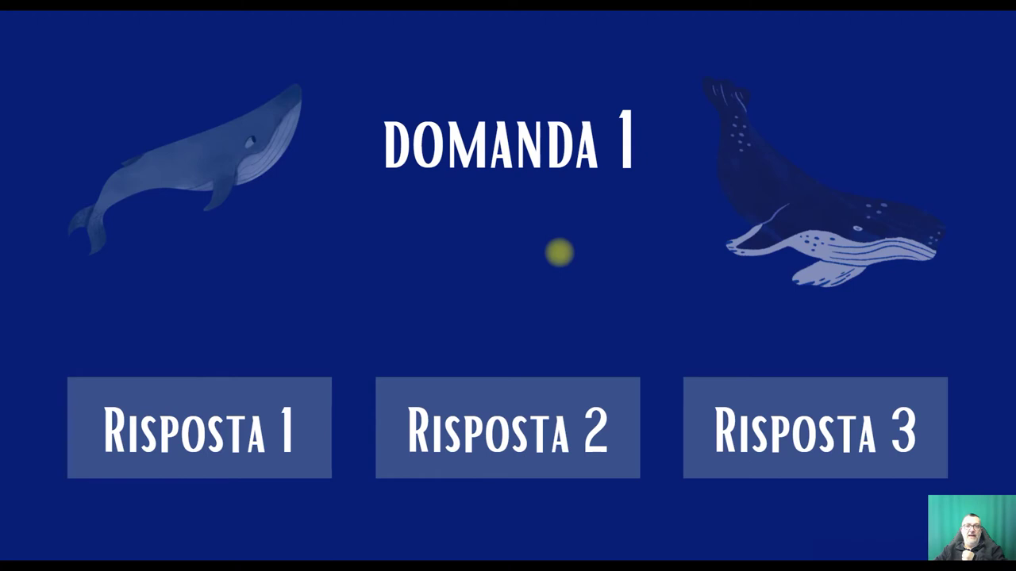
click(512, 442)
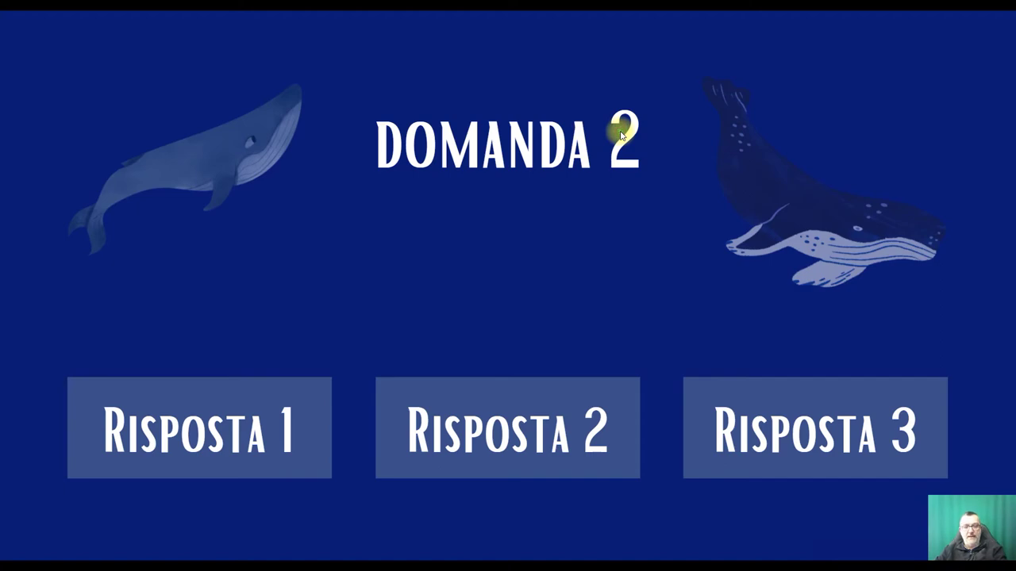
key(Escape)
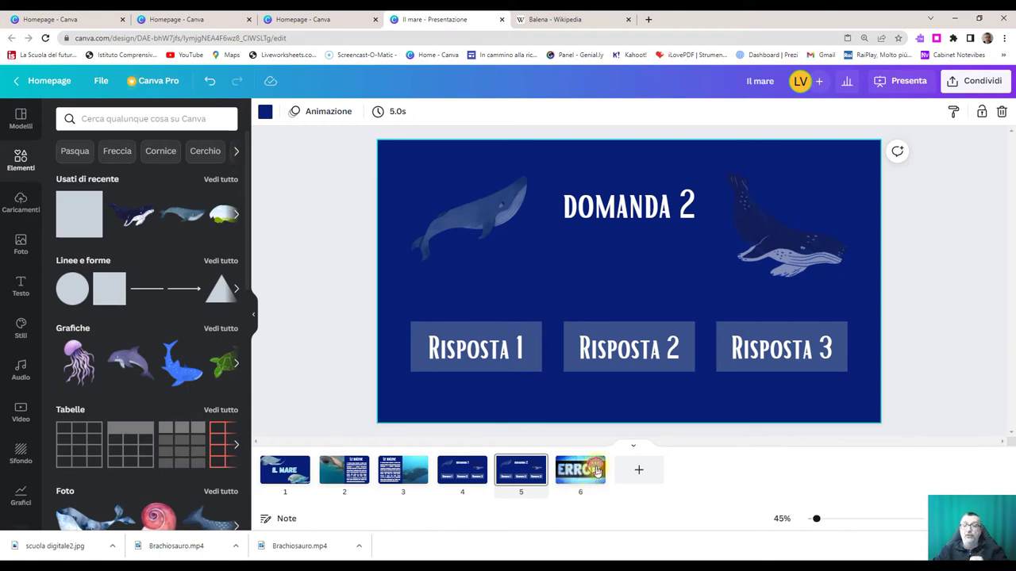
- Duplicate error slide 6 and relink the copy's covering shape to page "5 - Senza titolo", following the link to test it
click(597, 468)
click(643, 356)
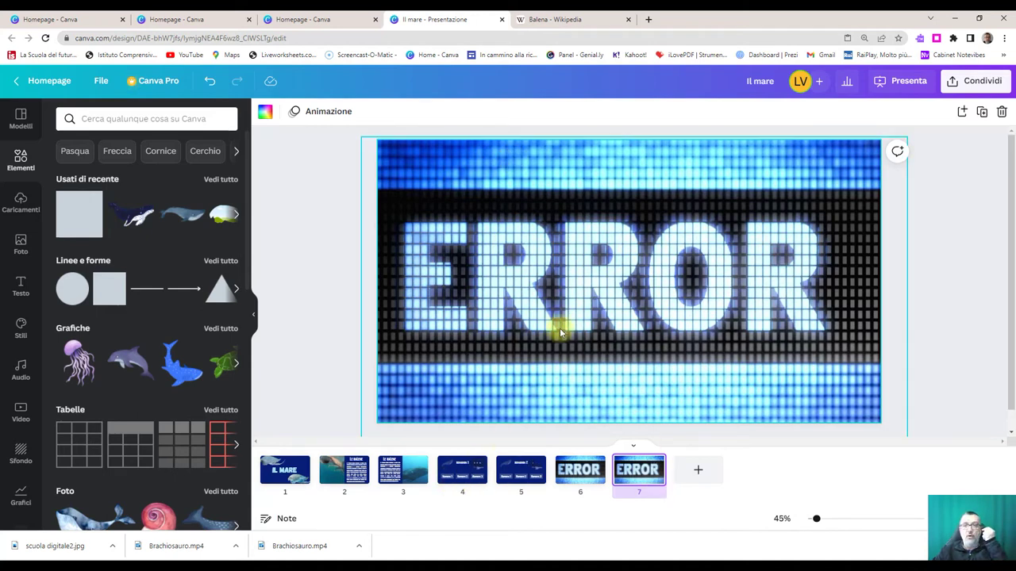
click(509, 183)
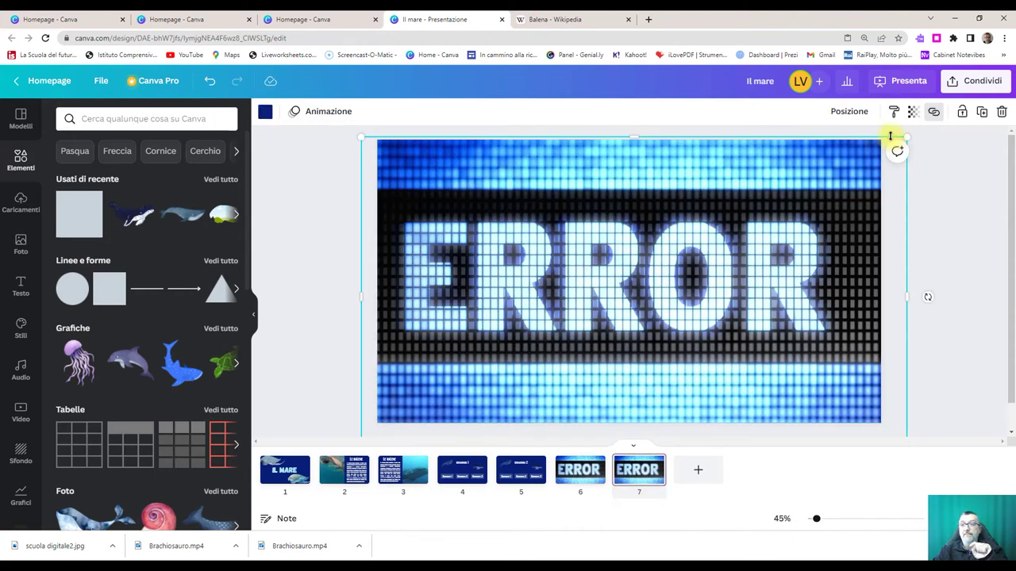
click(702, 220)
click(935, 113)
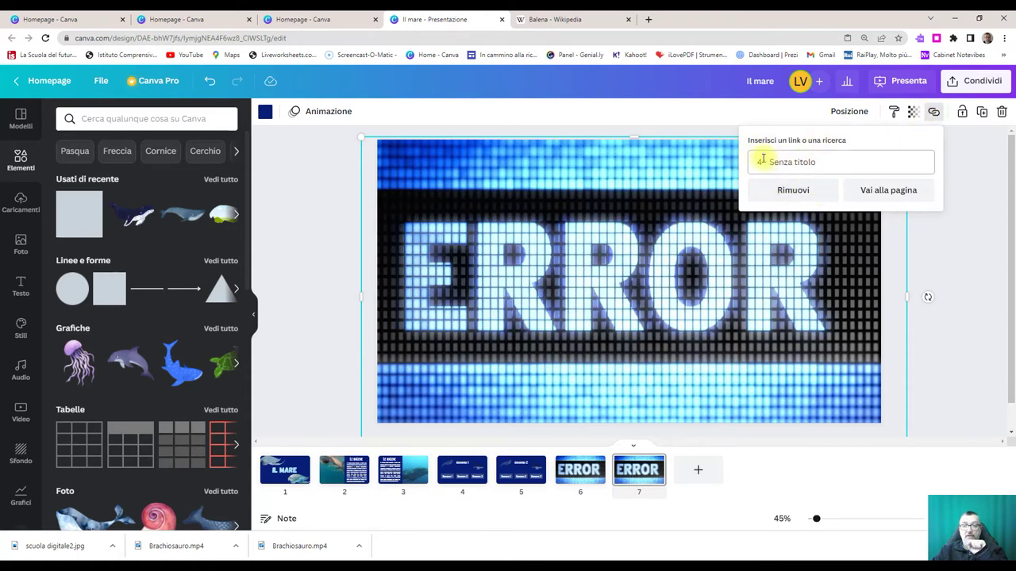
click(791, 190)
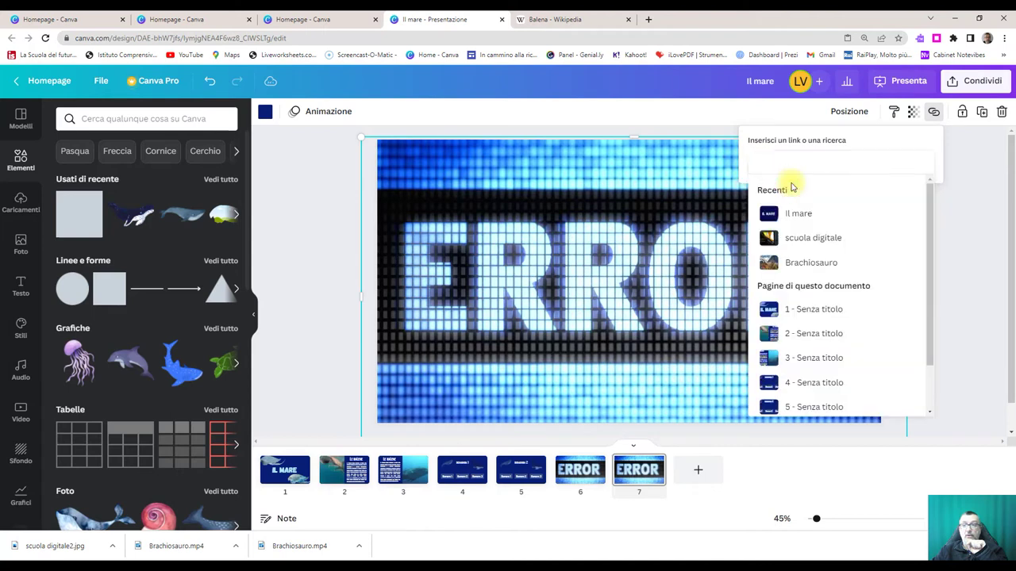
scroll(828, 290, down, 2)
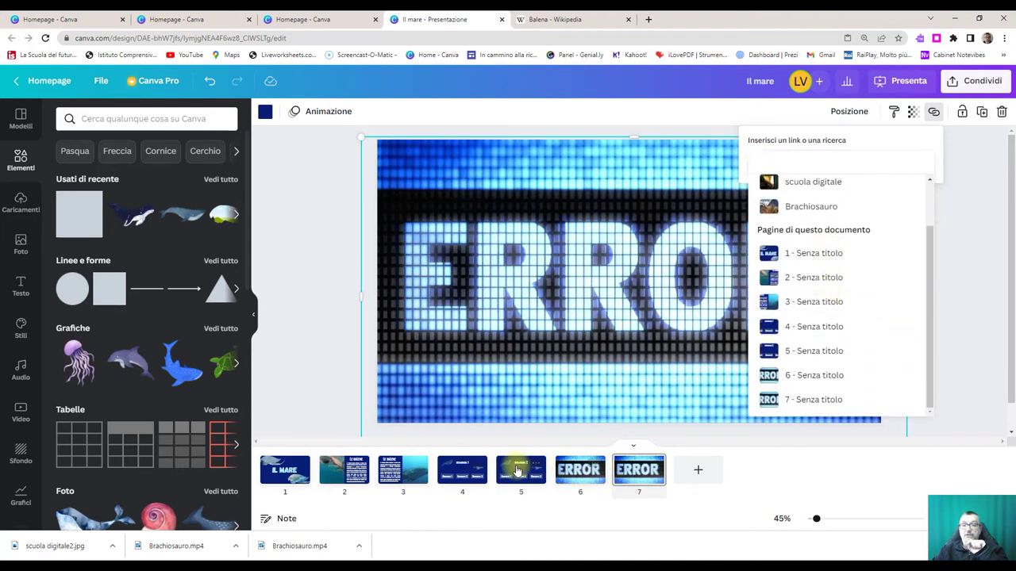
click(812, 350)
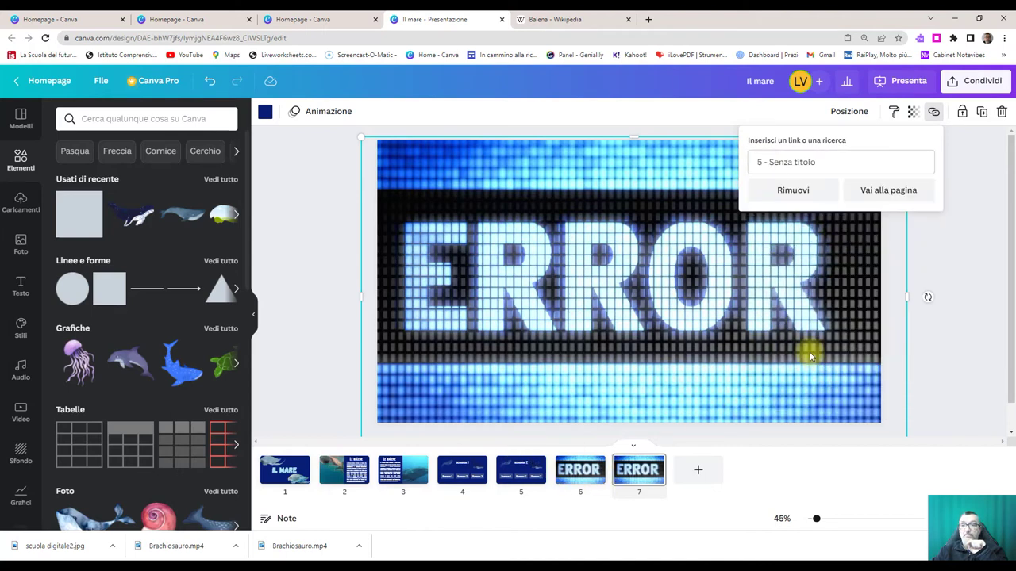
click(883, 195)
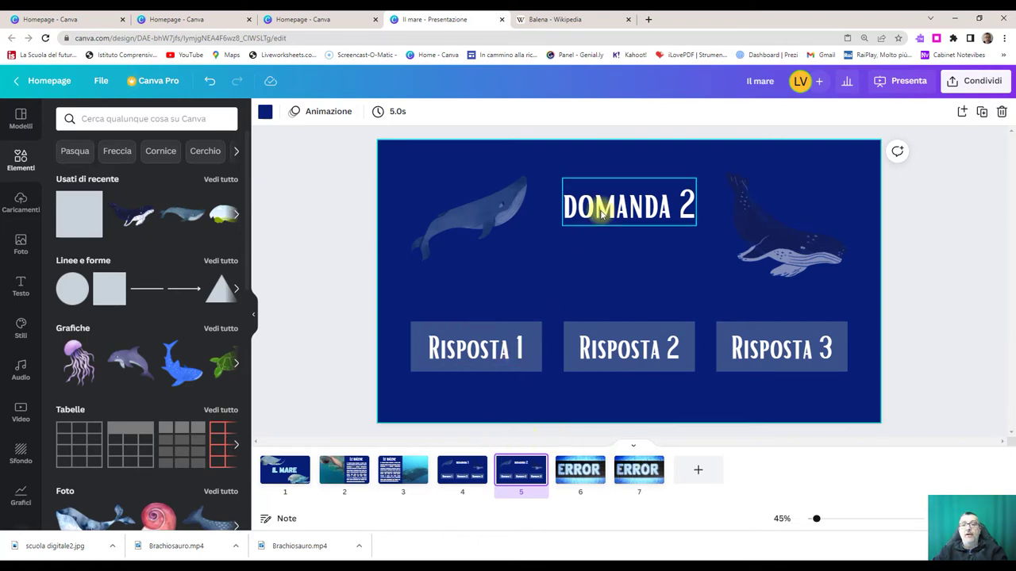
- Group the "Risposta 1" text with its rectangle on slide 5 and link the group to page "7 - Senza titolo", following the link
click(421, 334)
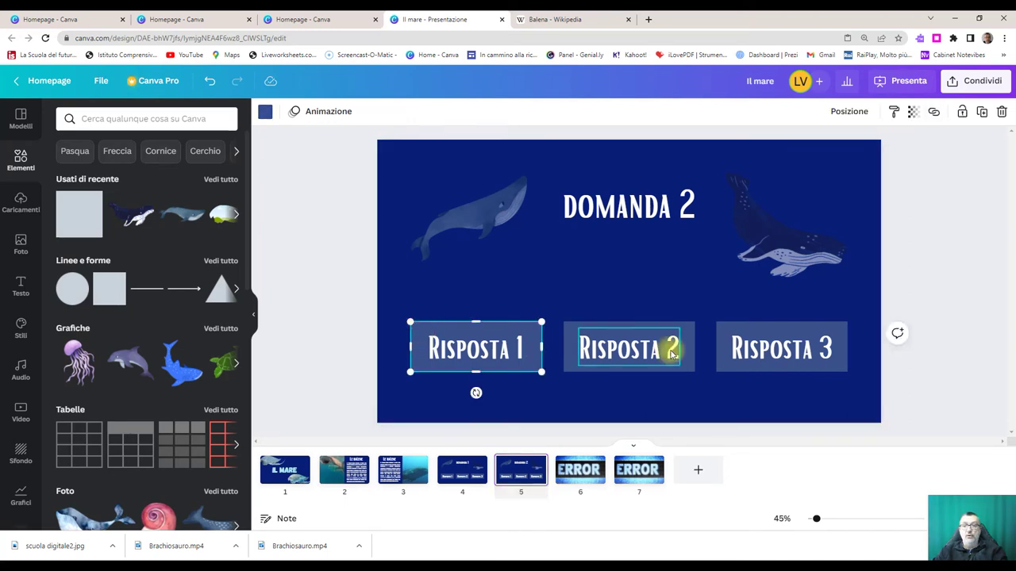
click(447, 399)
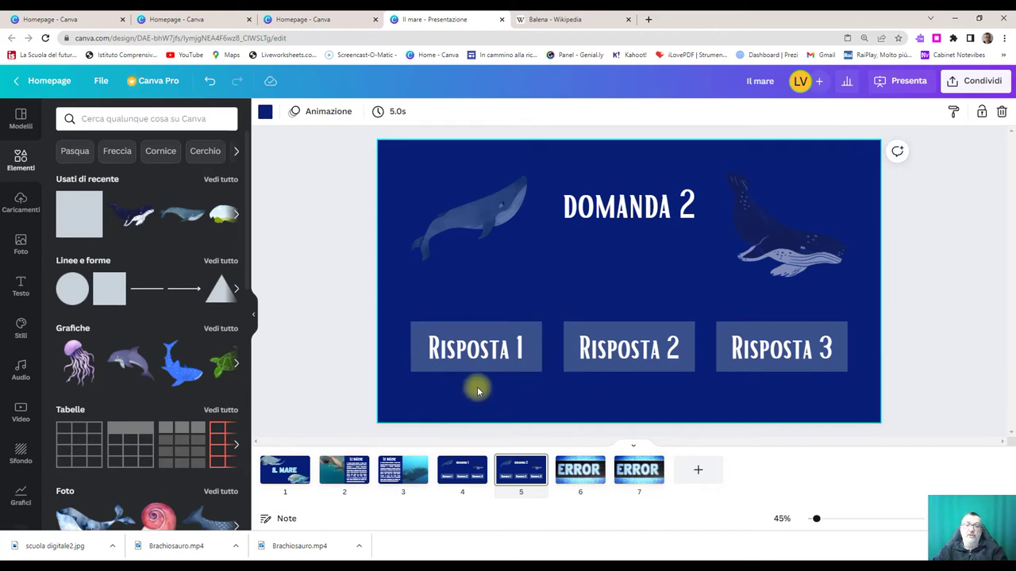
click(468, 325)
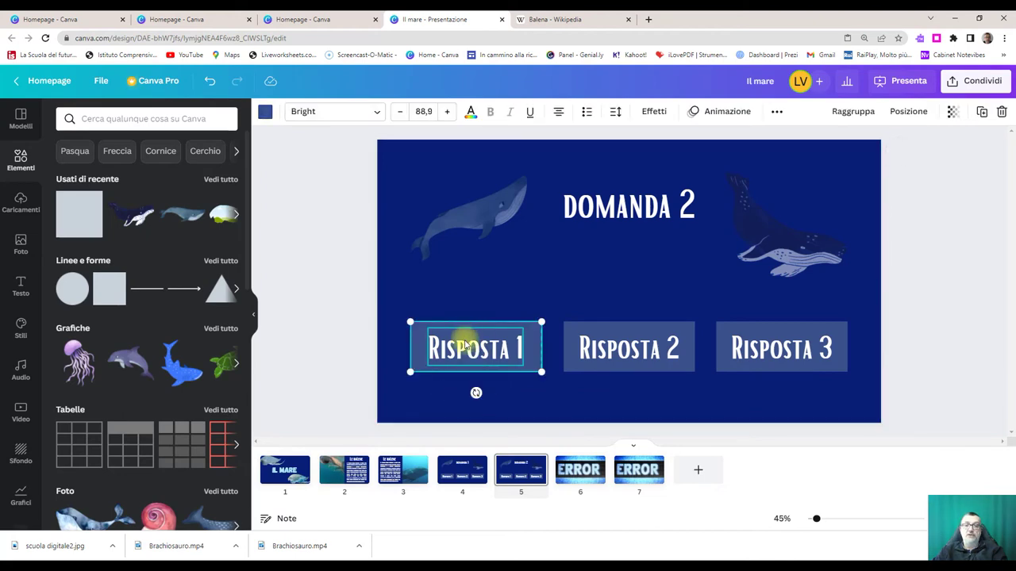
click(851, 113)
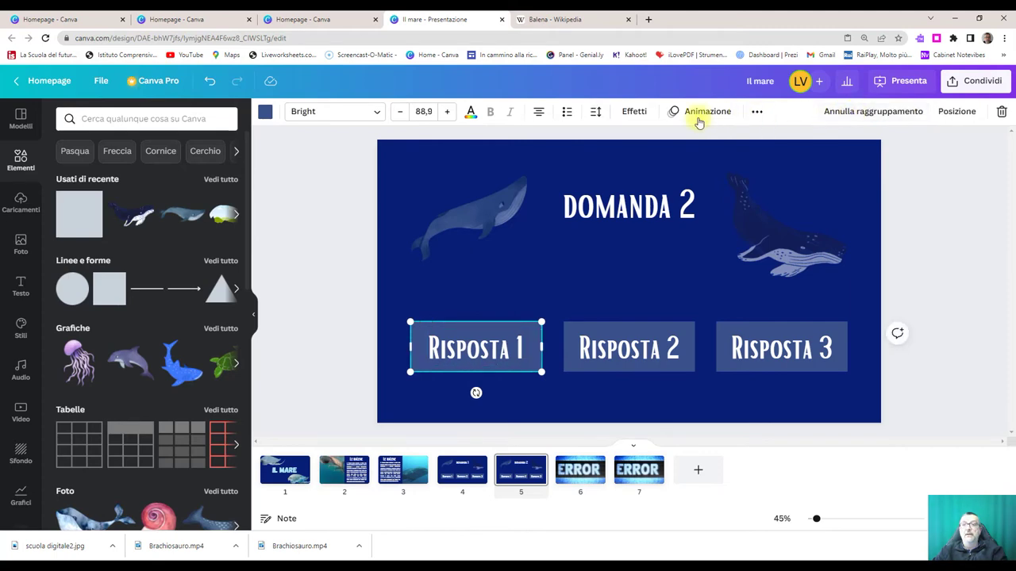
click(758, 115)
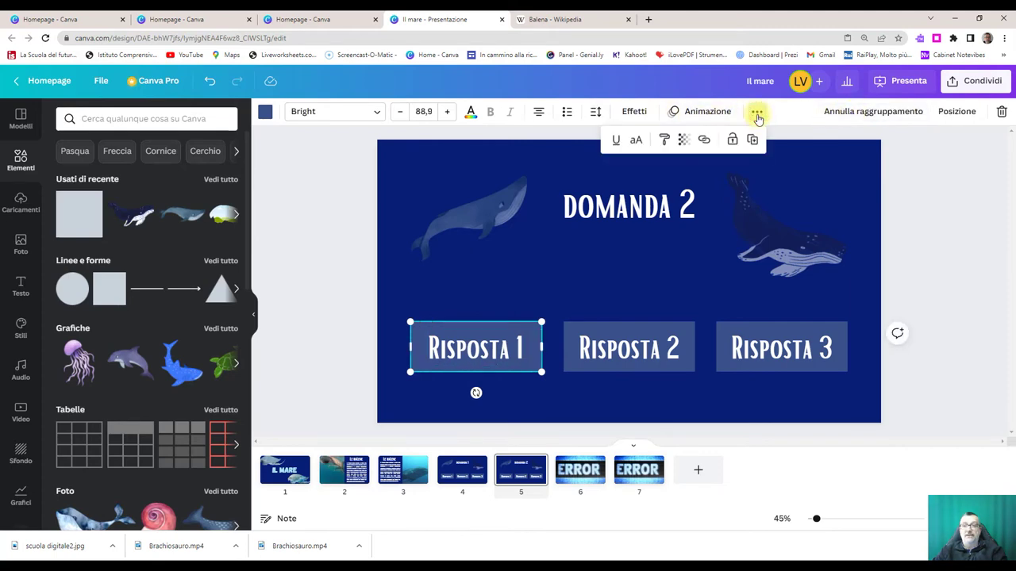
click(704, 141)
scroll(588, 381, down, 2)
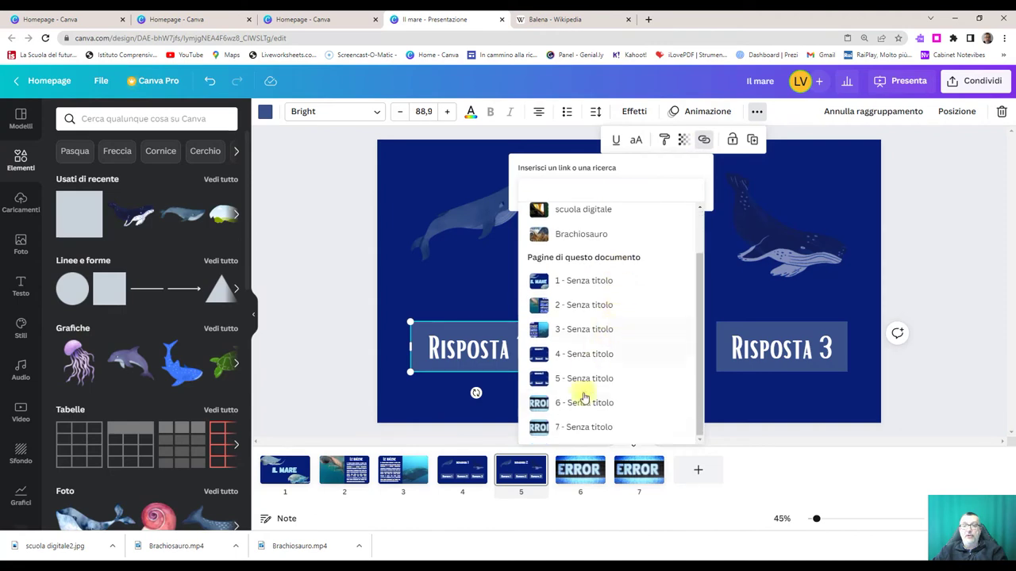
click(577, 429)
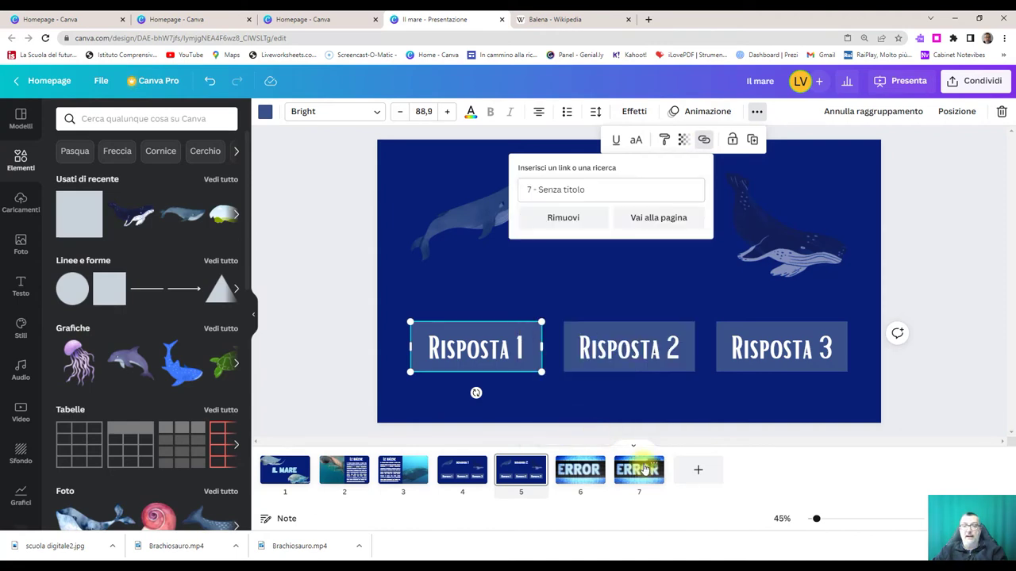
click(646, 218)
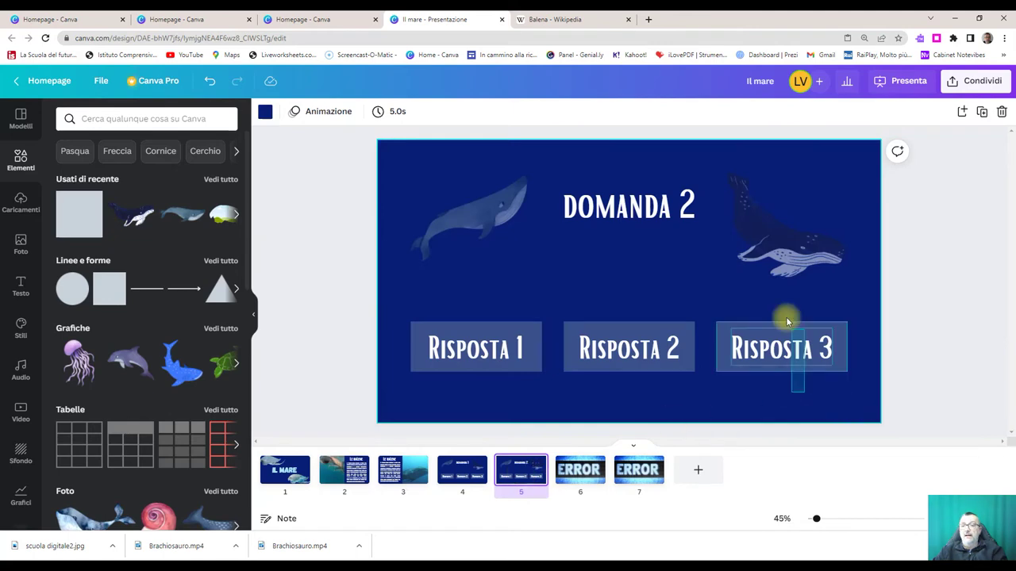
- Group the "Risposta 3" text with its rectangle on slide 5 and link the group to page "5 - Senza titolo", following the link
click(785, 317)
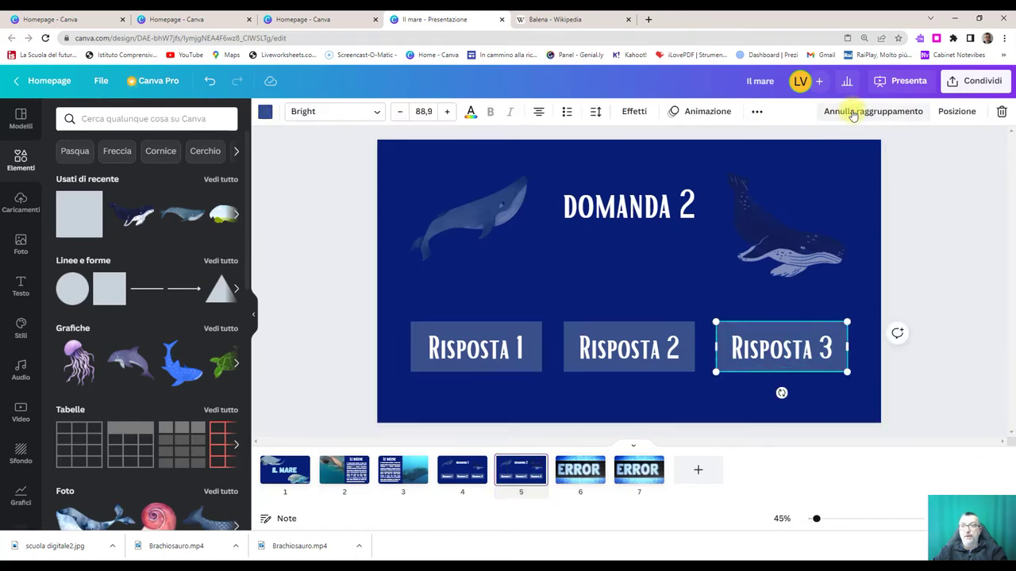
click(757, 111)
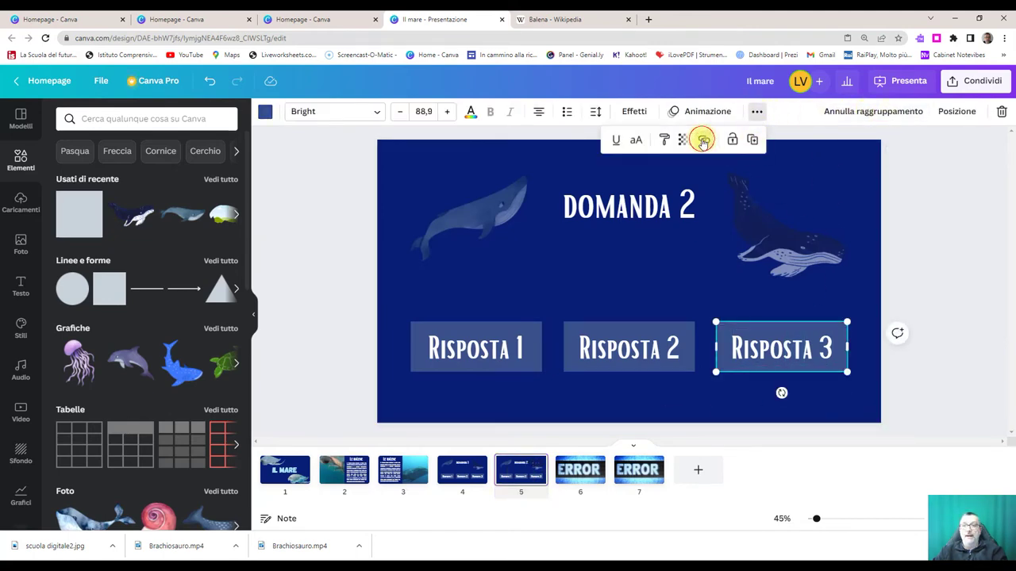
click(703, 140)
scroll(619, 353, down, 2)
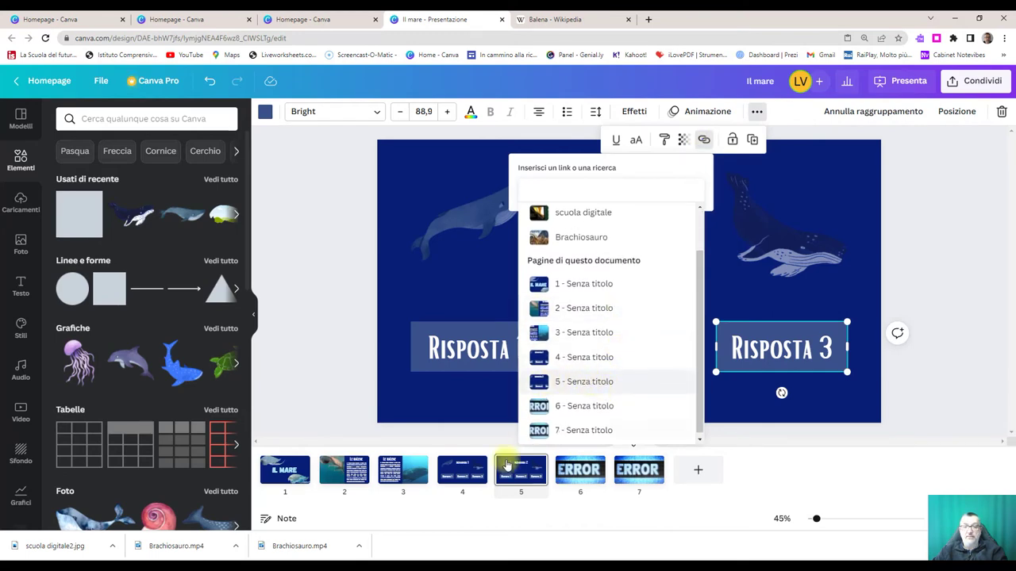
click(571, 381)
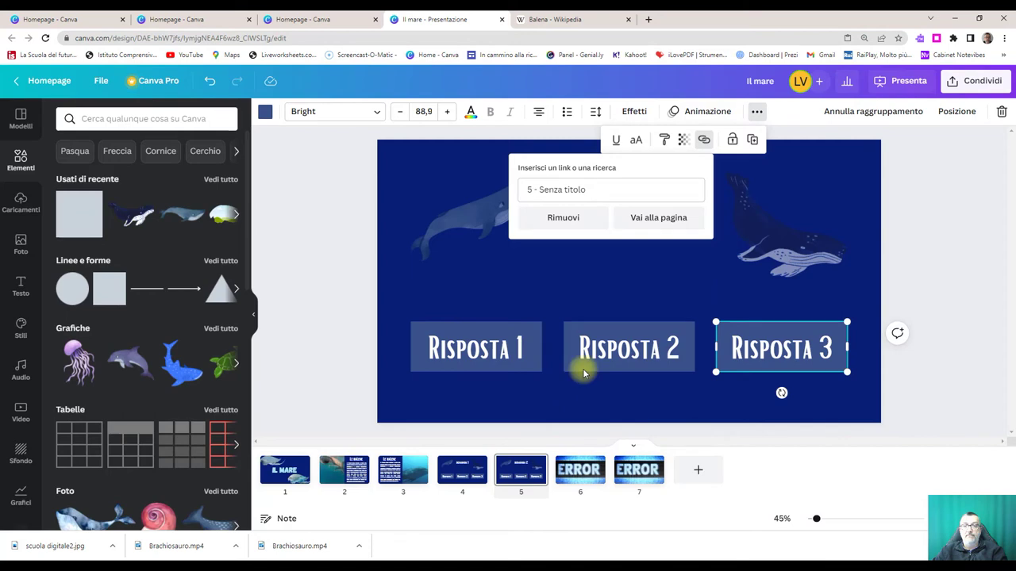
click(635, 218)
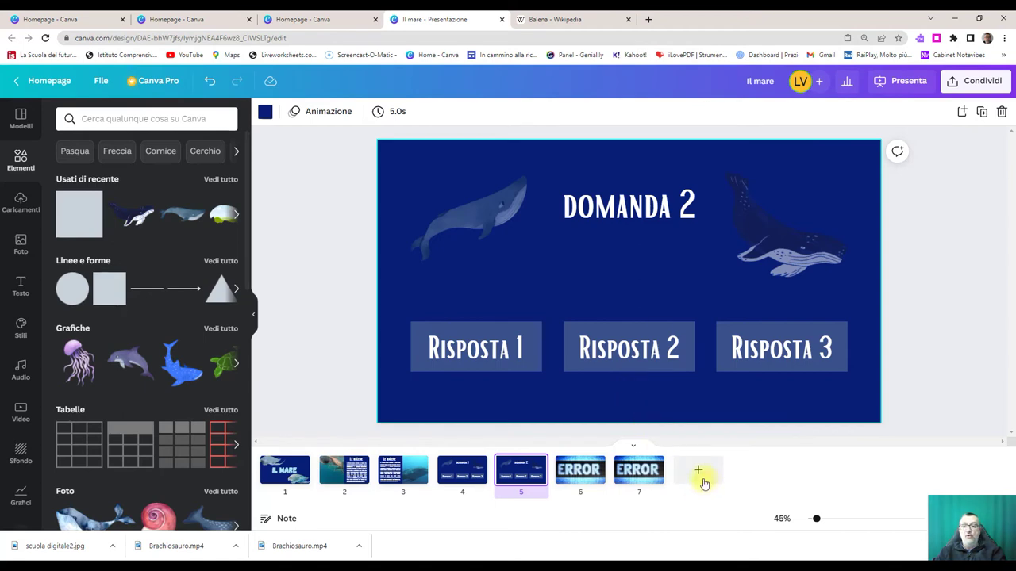
- Add a blank slide after the second error slide and search the videos for "fuochi d'artificio"
click(704, 473)
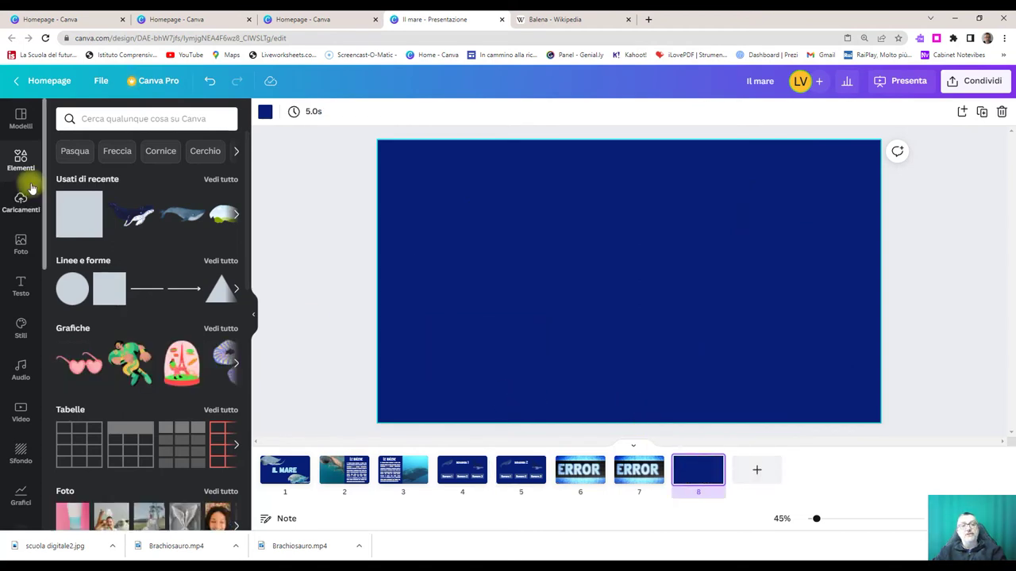
click(20, 413)
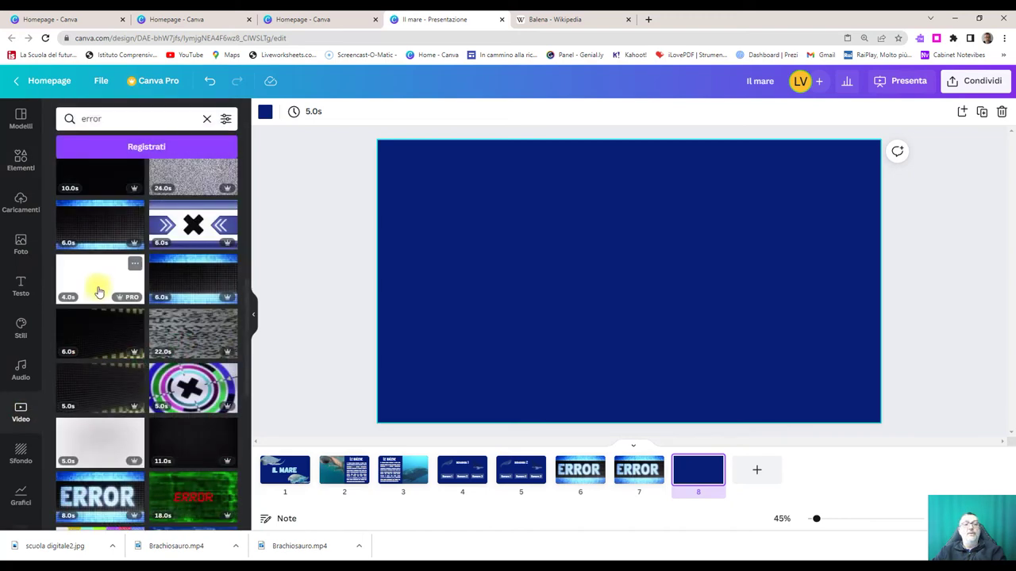
double_click(105, 120)
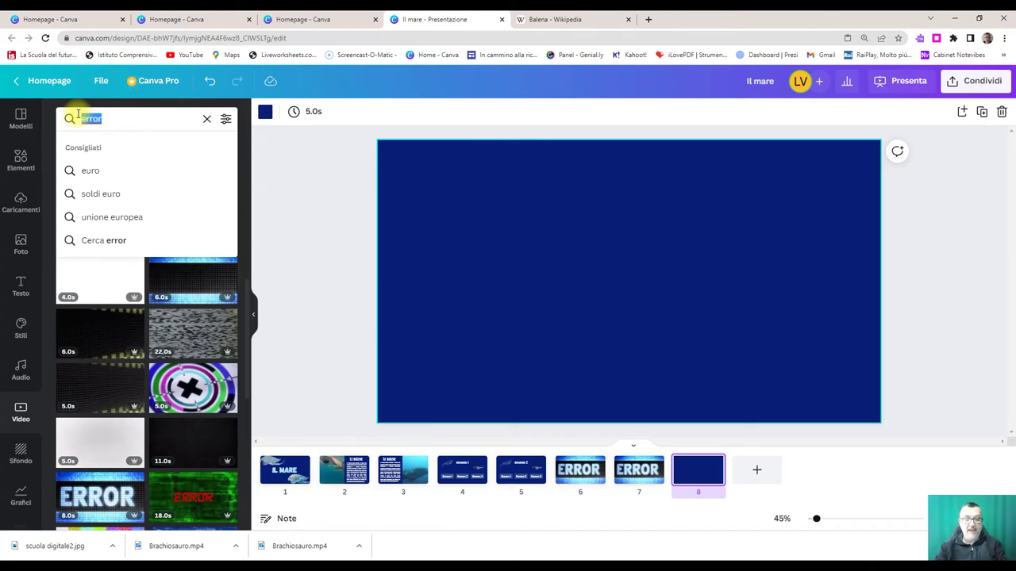
text(fuoc)
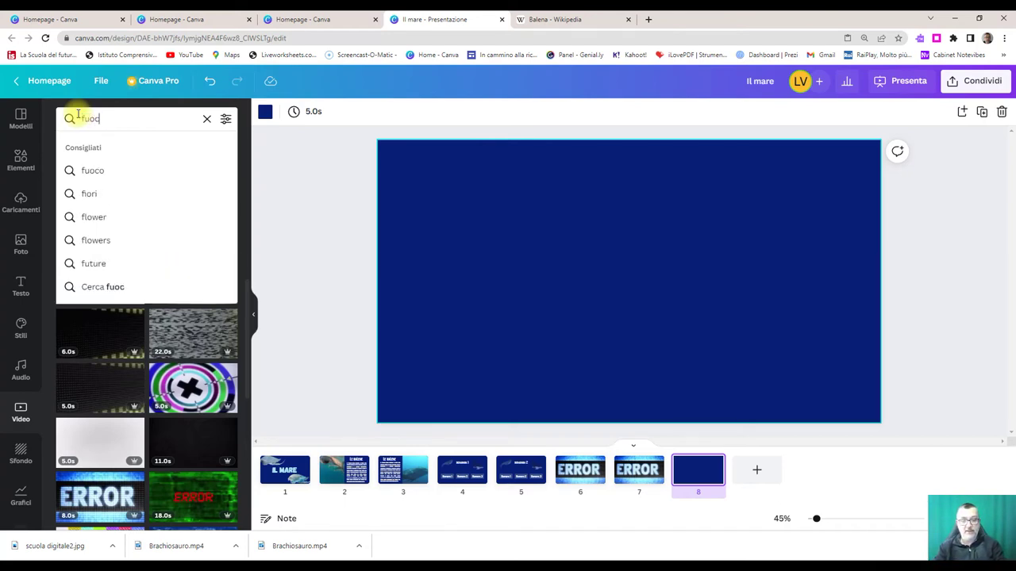
text(h)
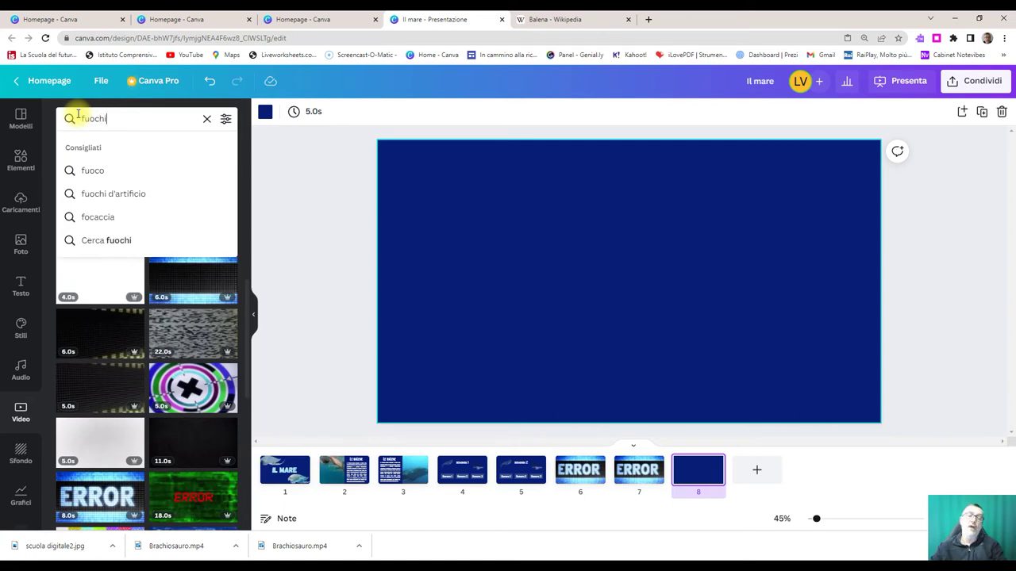
text(i)
click(109, 194)
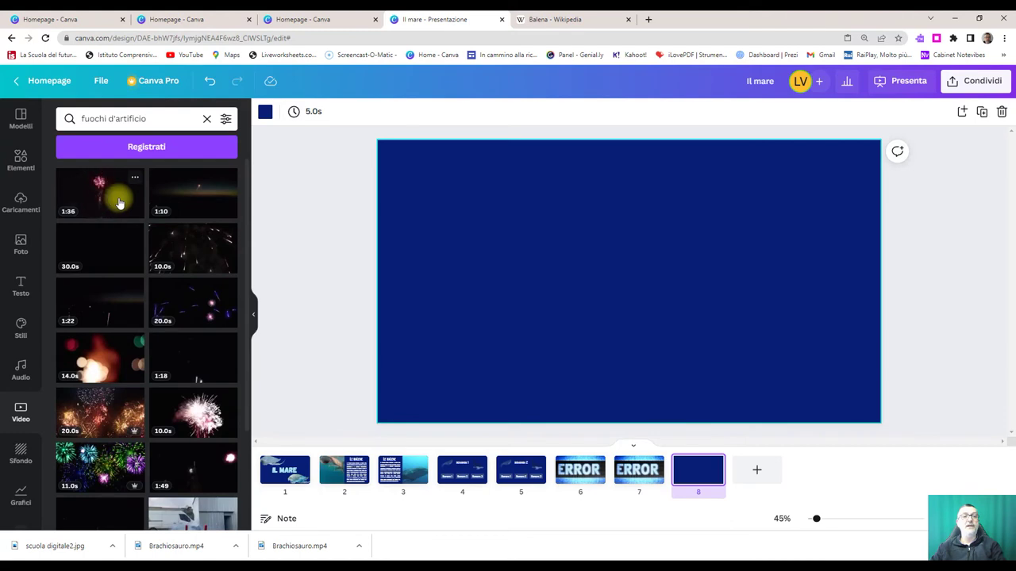
- Fill slide 8 with the 10-second video of the white firework burst
drag(117, 203, 399, 215)
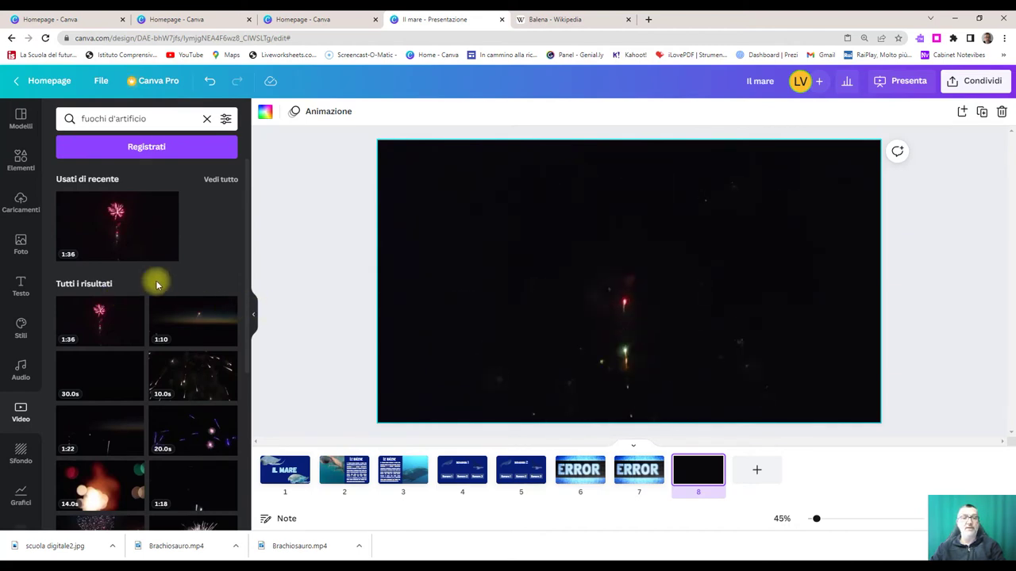
scroll(159, 288, down, 2)
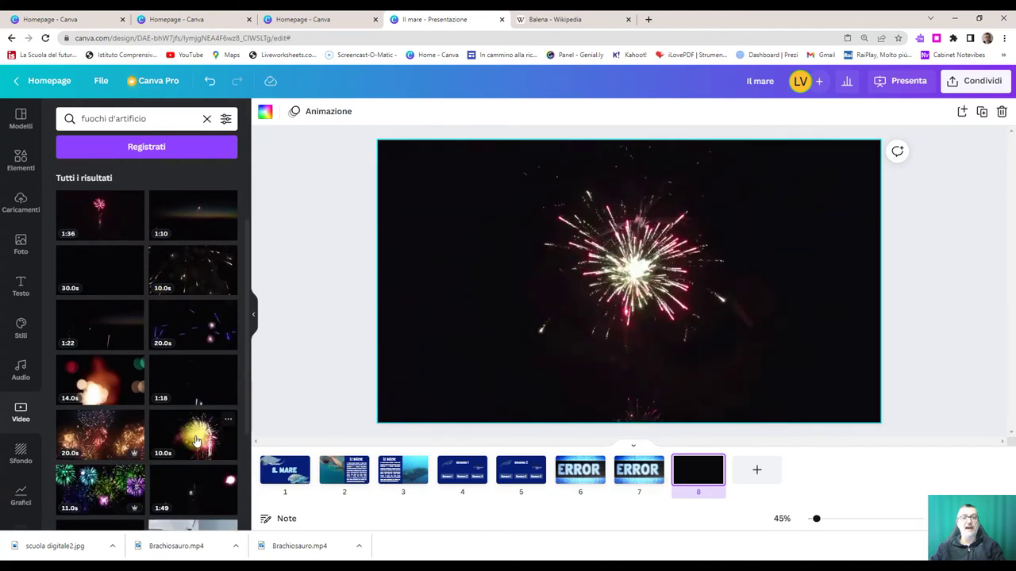
drag(213, 425, 391, 277)
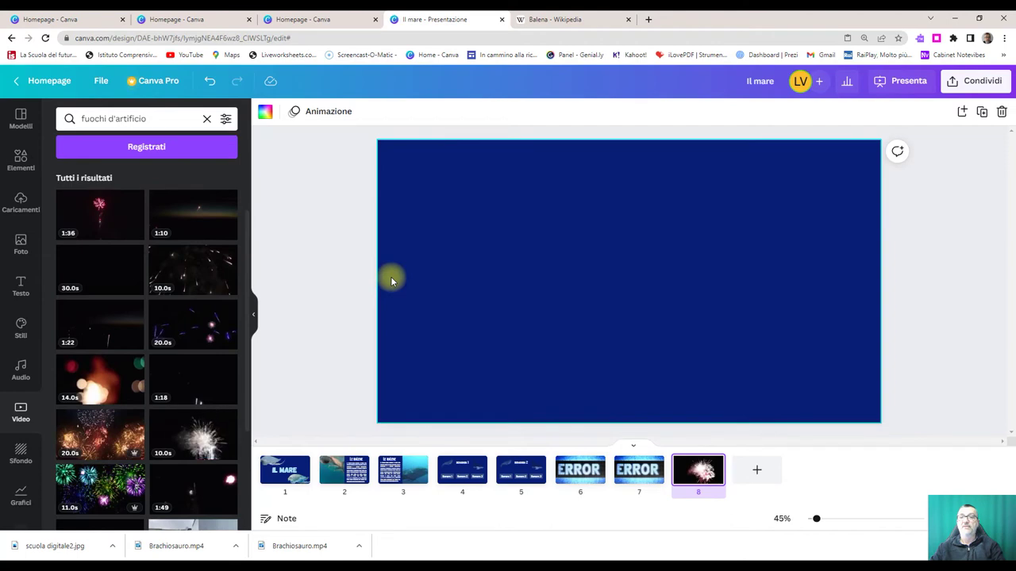
drag(233, 458, 630, 290)
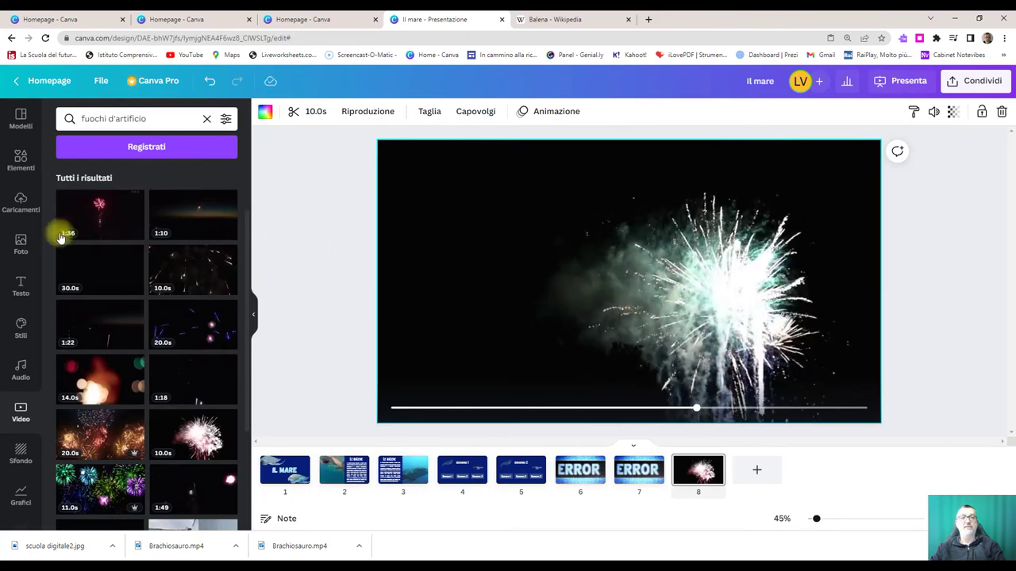
- Add a heading over the fireworks video on slide 8 reading "COMPLIMENTI"
click(22, 287)
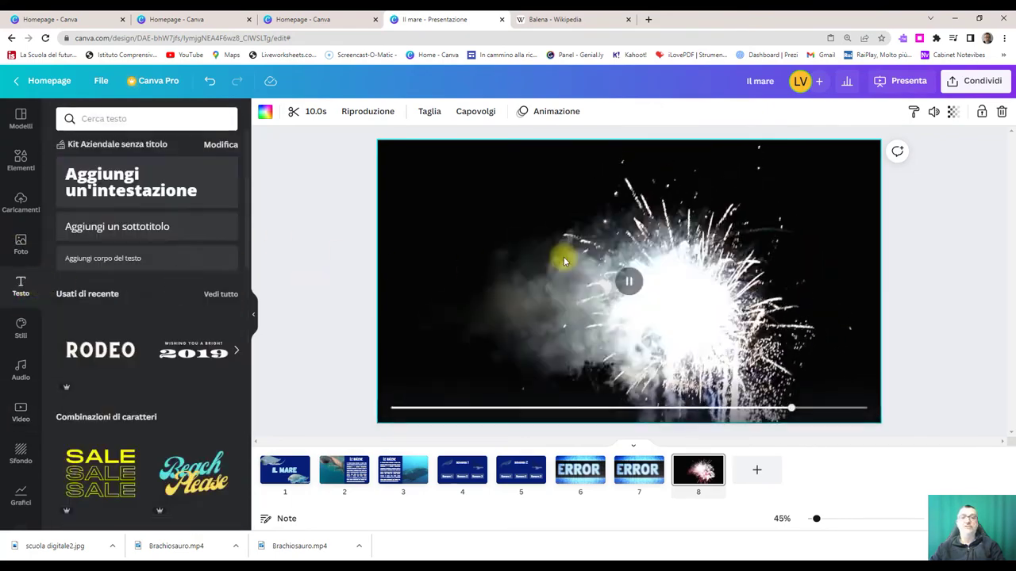
click(107, 182)
key(ctrl+k)
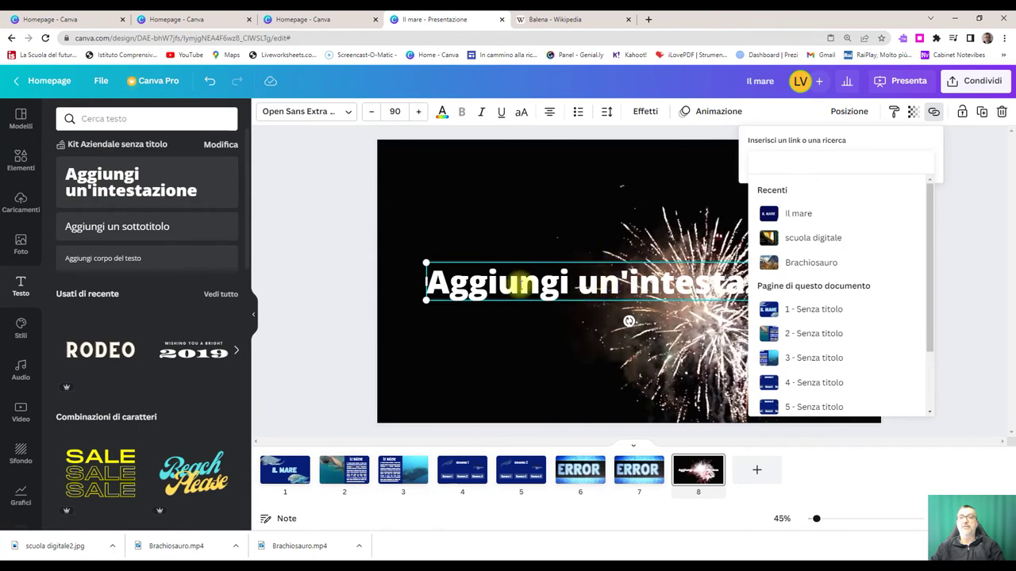
click(437, 284)
drag(437, 284, 824, 284)
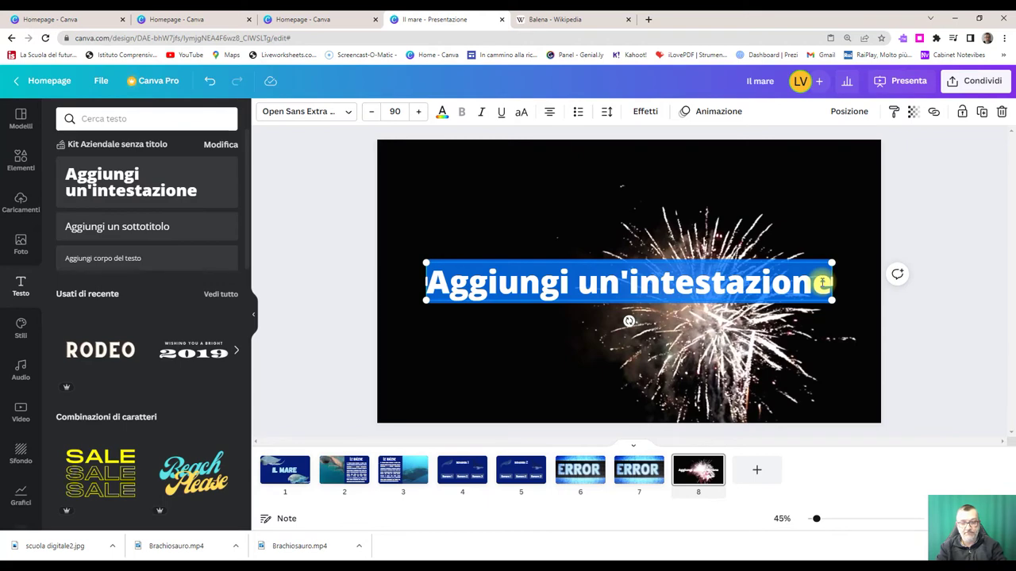
text(COMPLIMENTI)
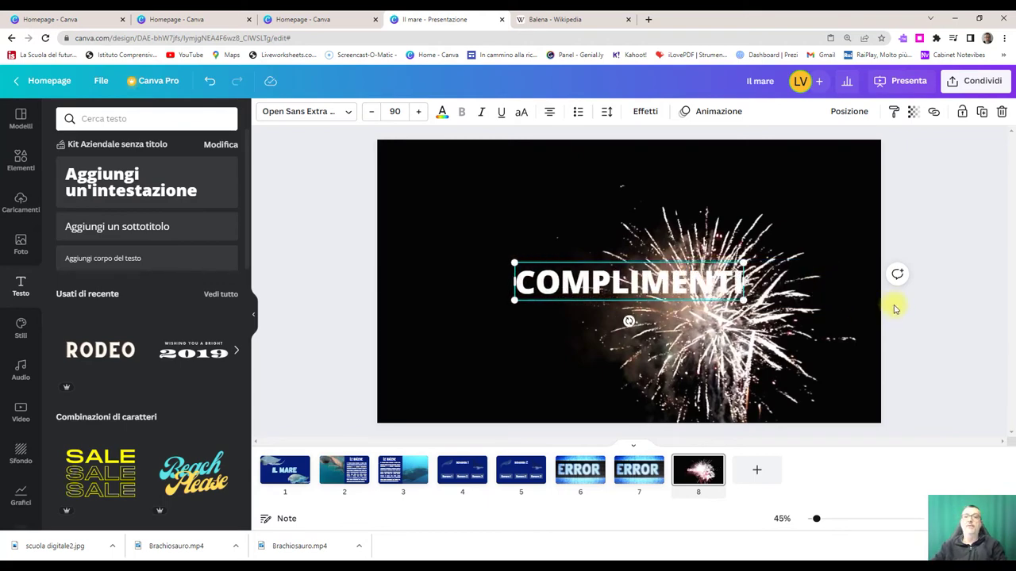
- Set the "COMPLIMENTI" heading in Gagalin, enlarge it to size 154 and place it in the slide's upper-left area
click(348, 111)
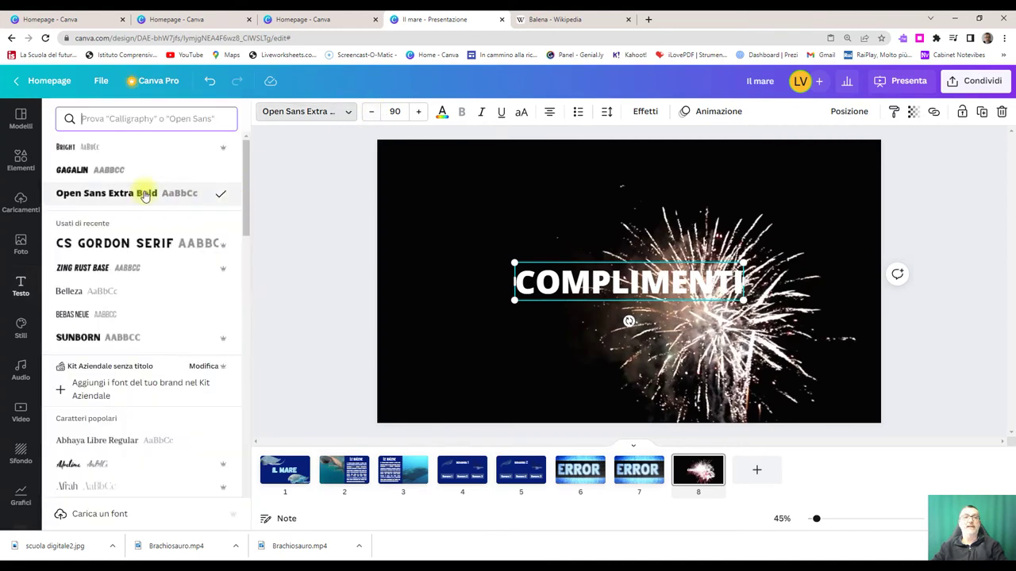
click(90, 169)
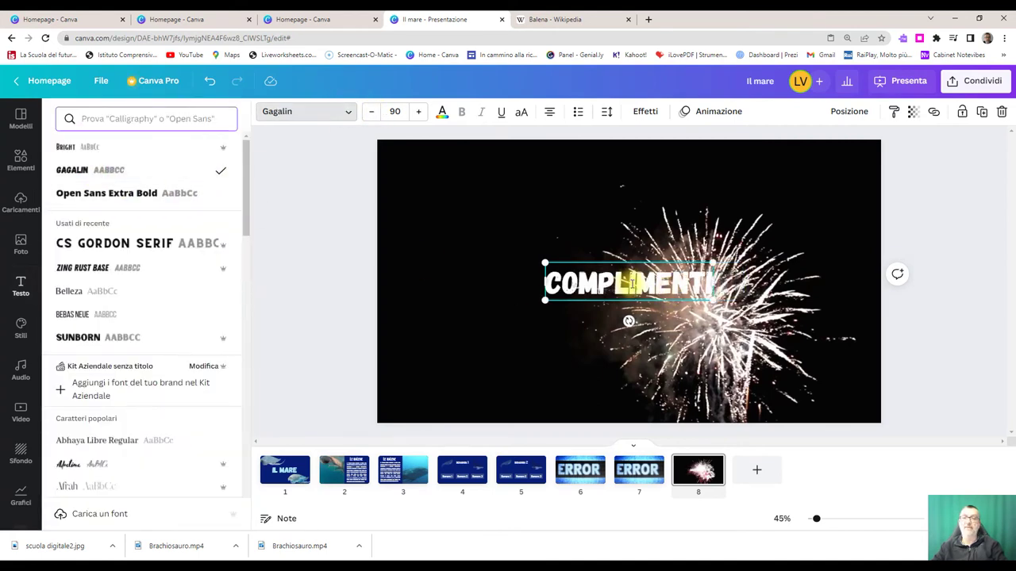
drag(616, 261, 483, 166)
drag(581, 208, 701, 235)
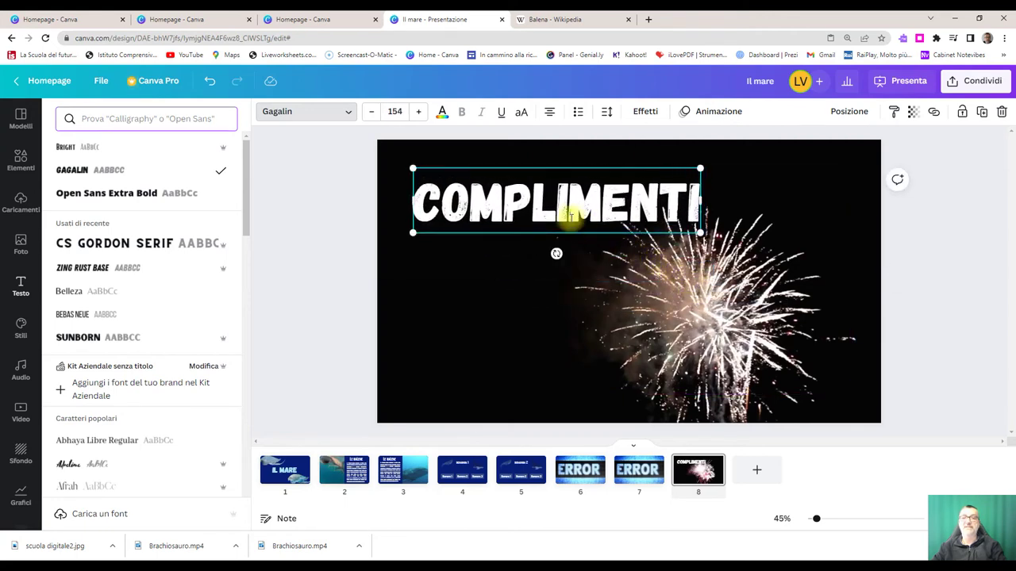
click(533, 255)
click(498, 306)
drag(544, 225, 525, 197)
- Colour the "COMPLIMENTI" heading orange with the custom colour #E89743
click(442, 111)
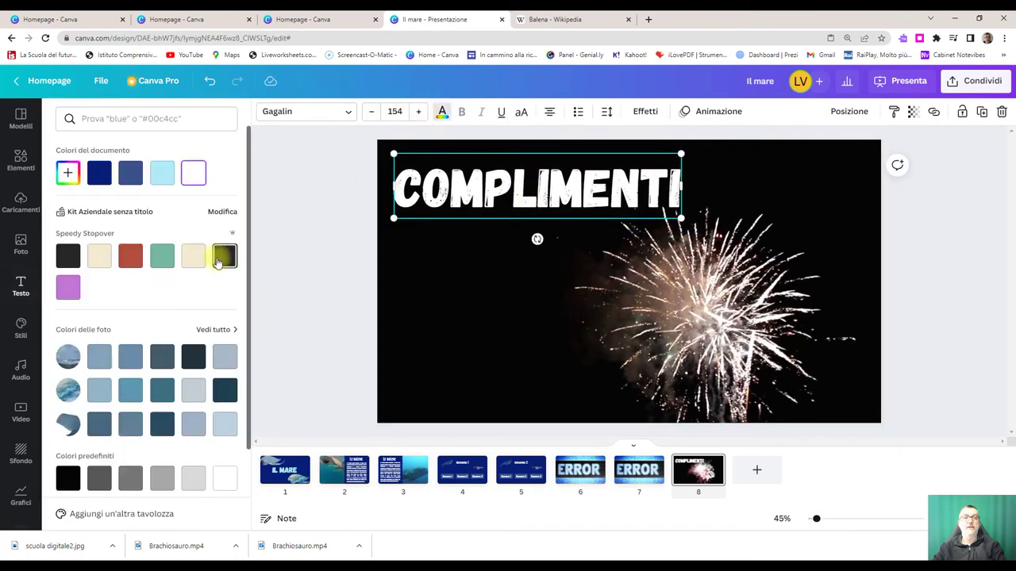
click(193, 258)
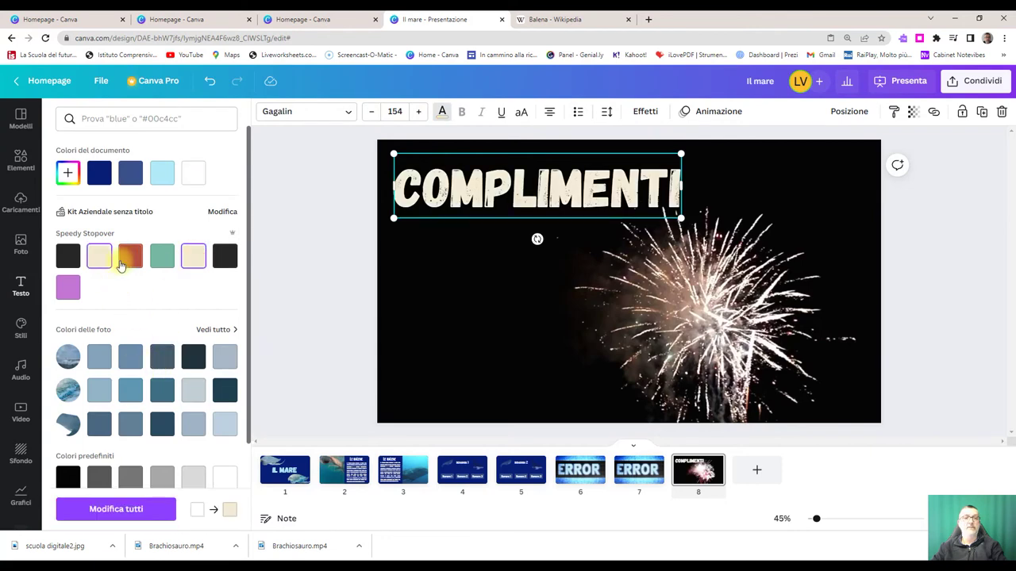
click(67, 172)
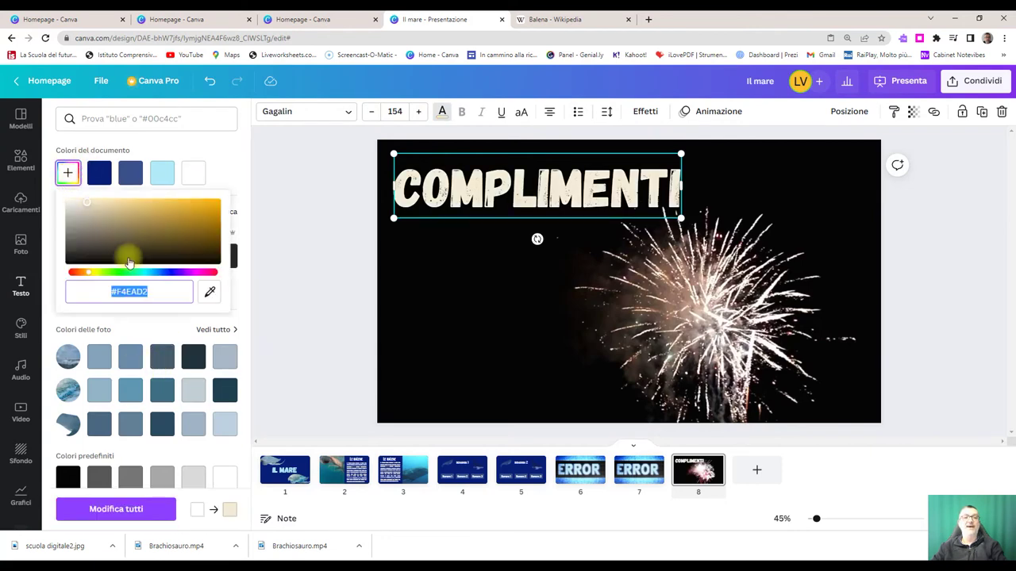
click(97, 272)
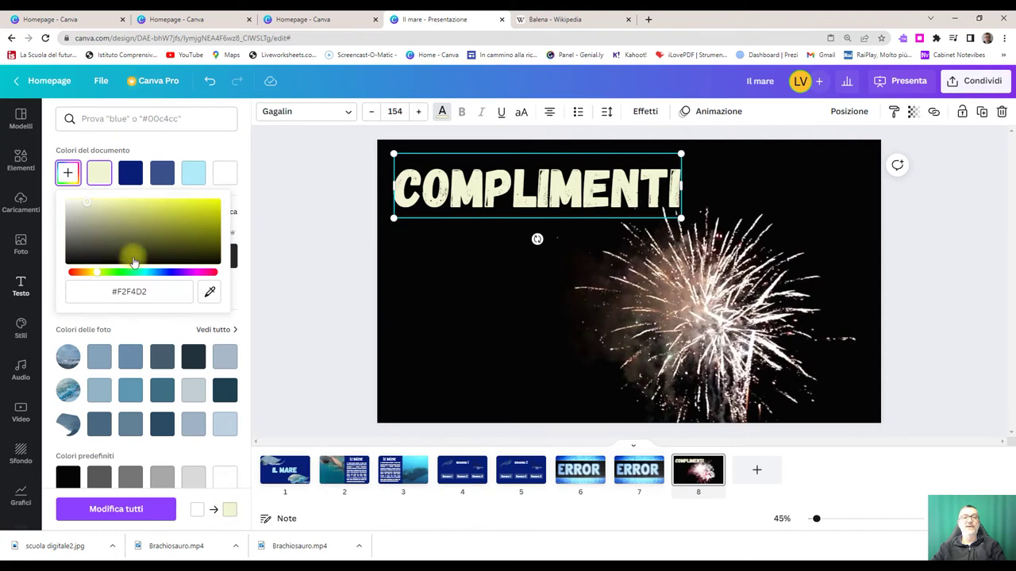
click(87, 272)
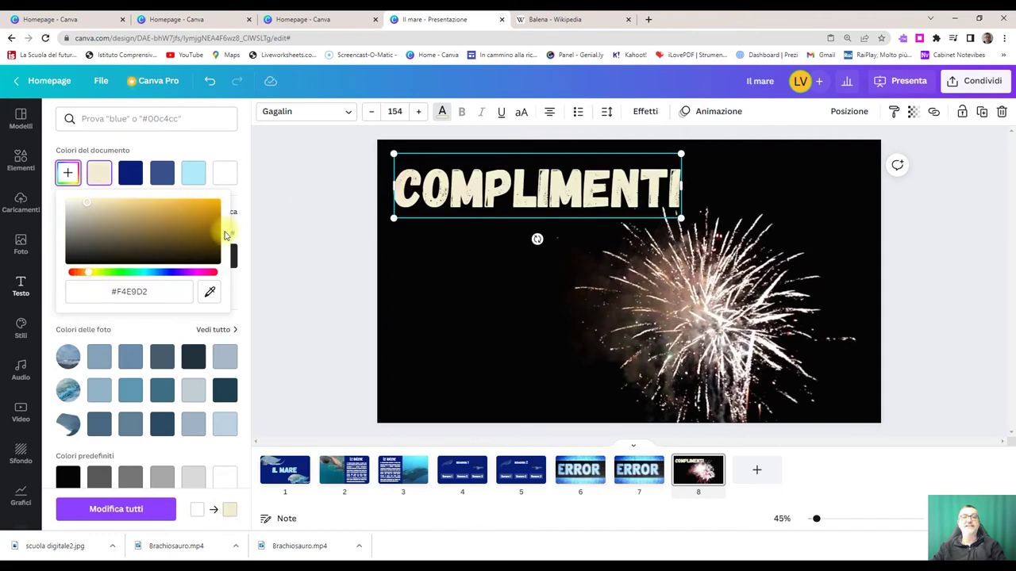
click(100, 273)
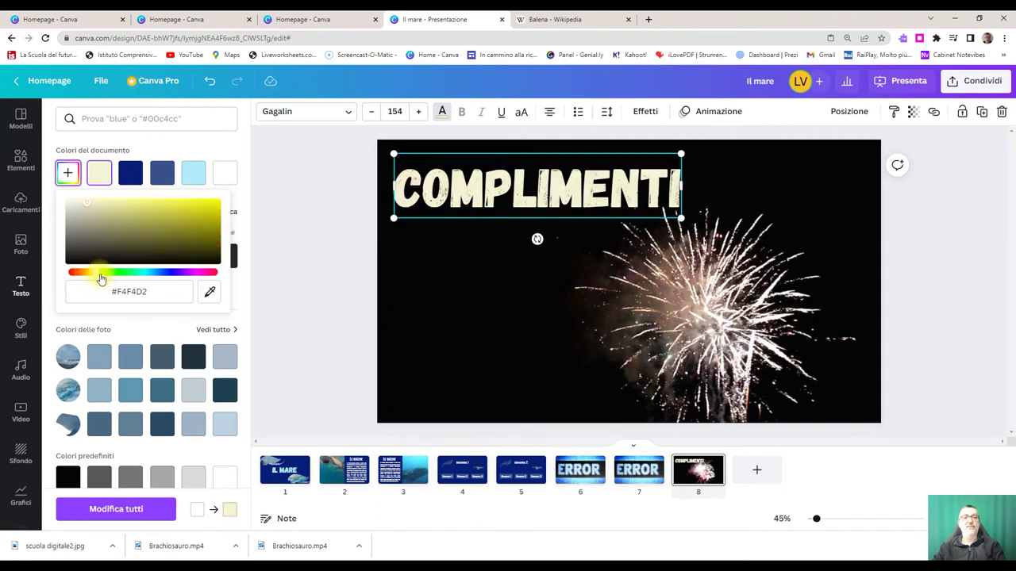
click(178, 210)
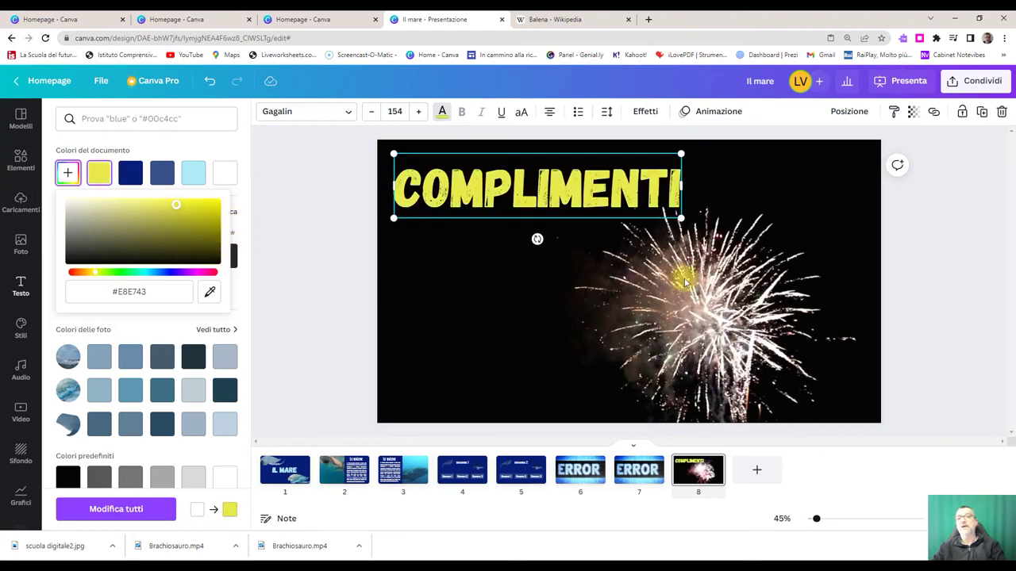
click(102, 274)
drag(92, 278, 79, 277)
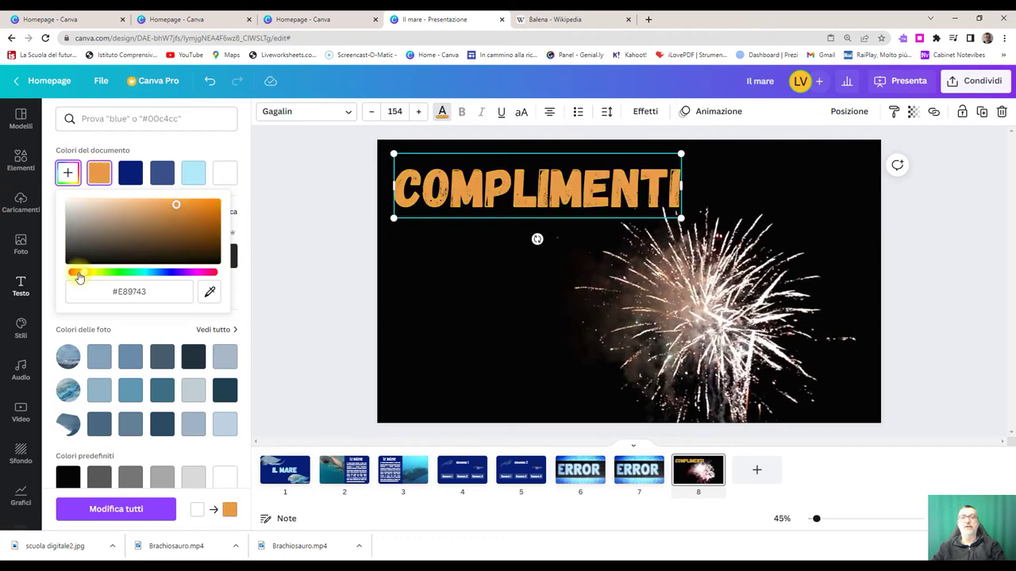
click(463, 324)
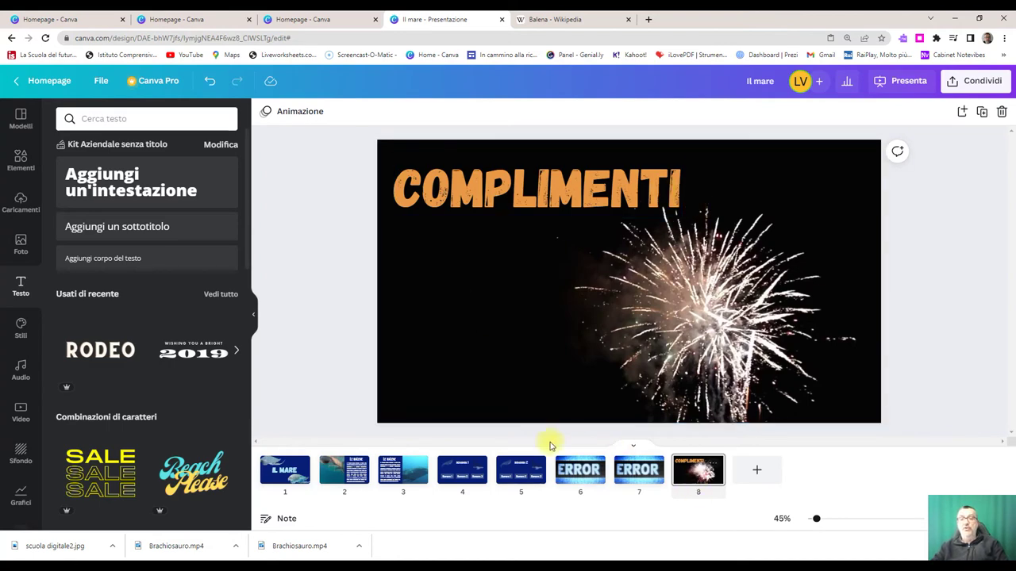
- Group the "Risposta 2" text with its rectangle on slide 5 and link the group to page "8 - Senza titolo", following the link
click(517, 476)
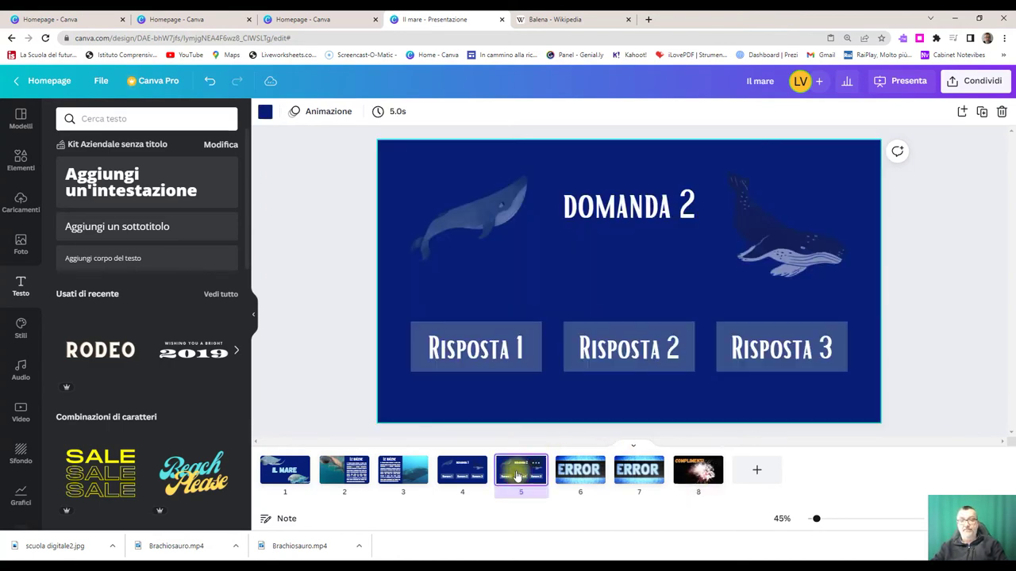
click(612, 314)
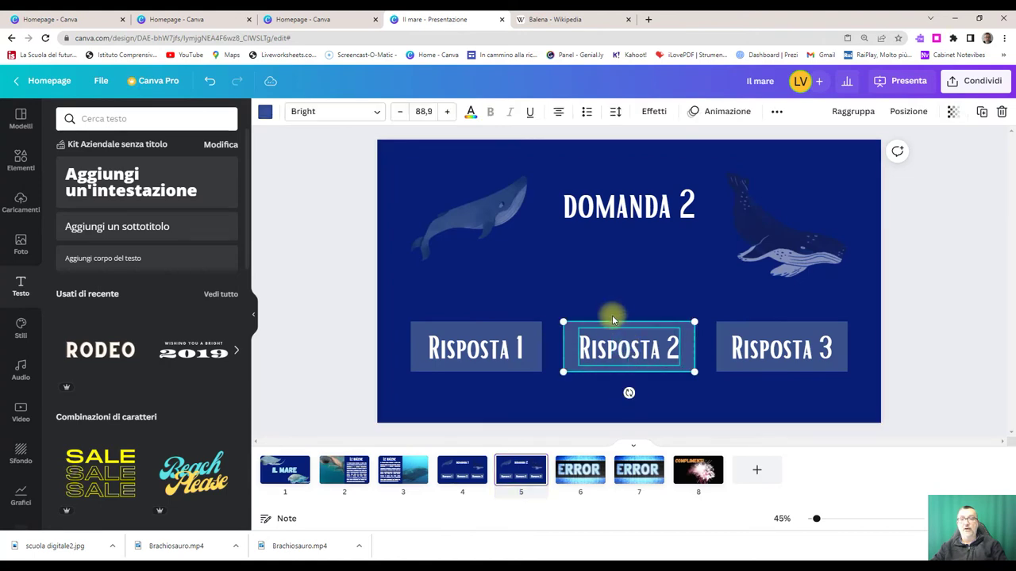
click(838, 115)
click(756, 112)
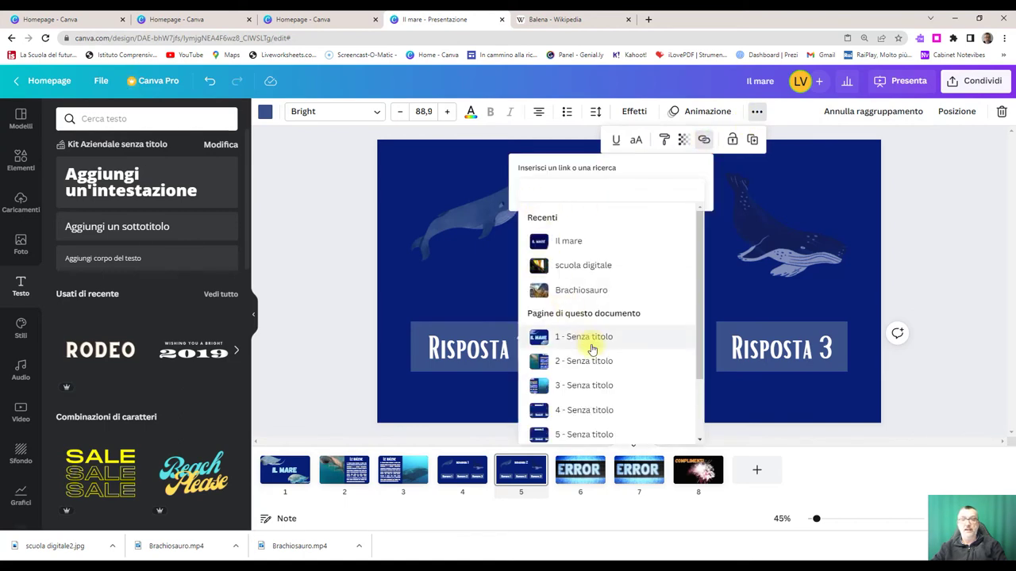
scroll(592, 346, down, 2)
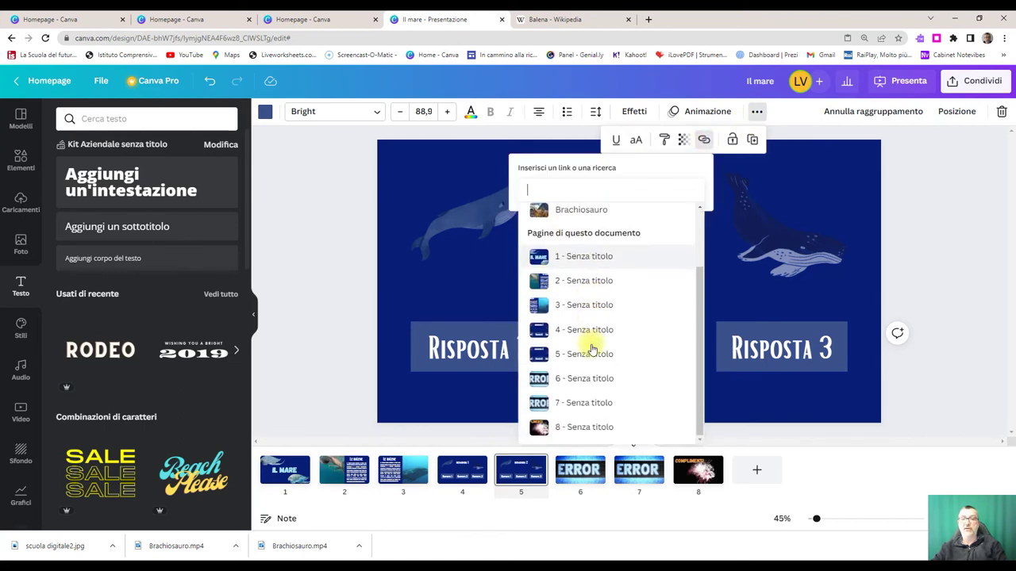
click(567, 428)
click(657, 216)
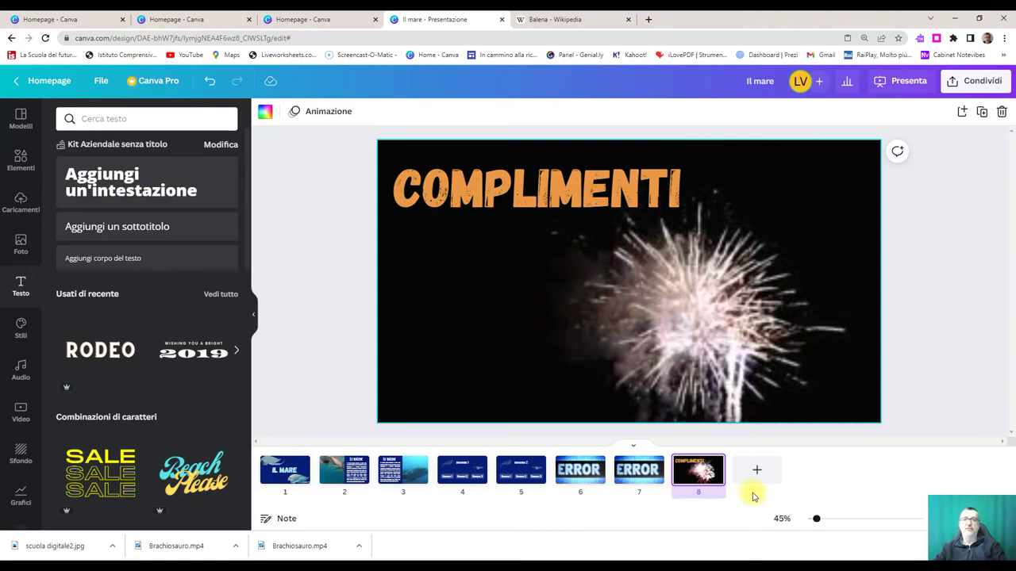
- Present the deck full screen from slide 1 and advance through the two whale slides to the "Domanda 1" slide
mouse_move(701, 488)
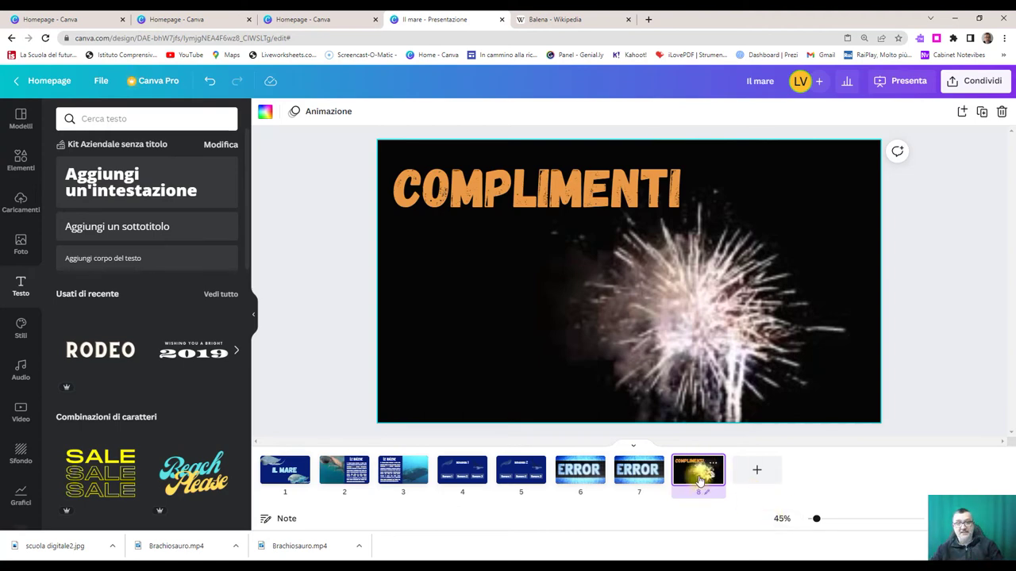
click(271, 478)
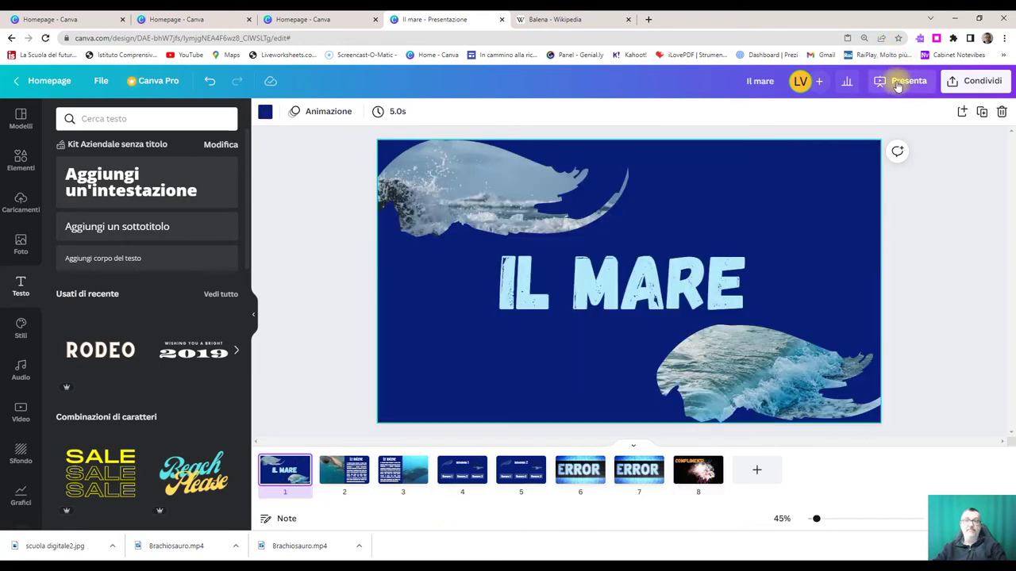
click(898, 84)
click(887, 195)
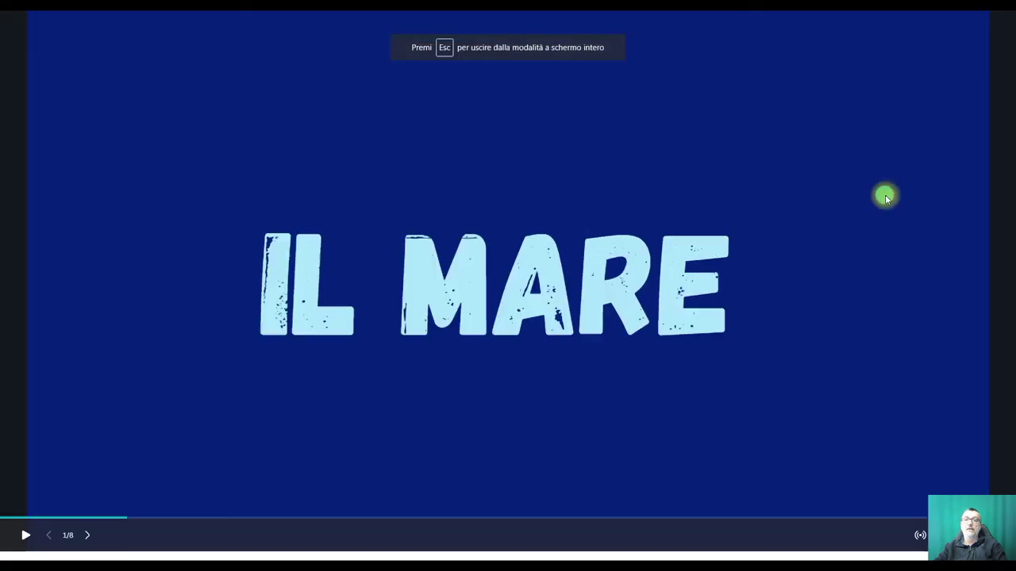
click(833, 282)
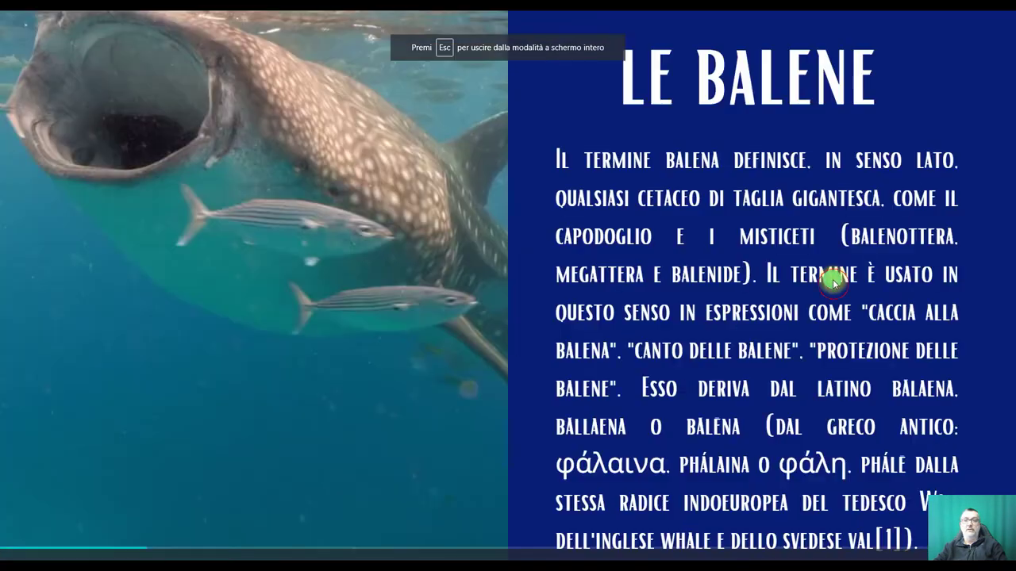
click(731, 314)
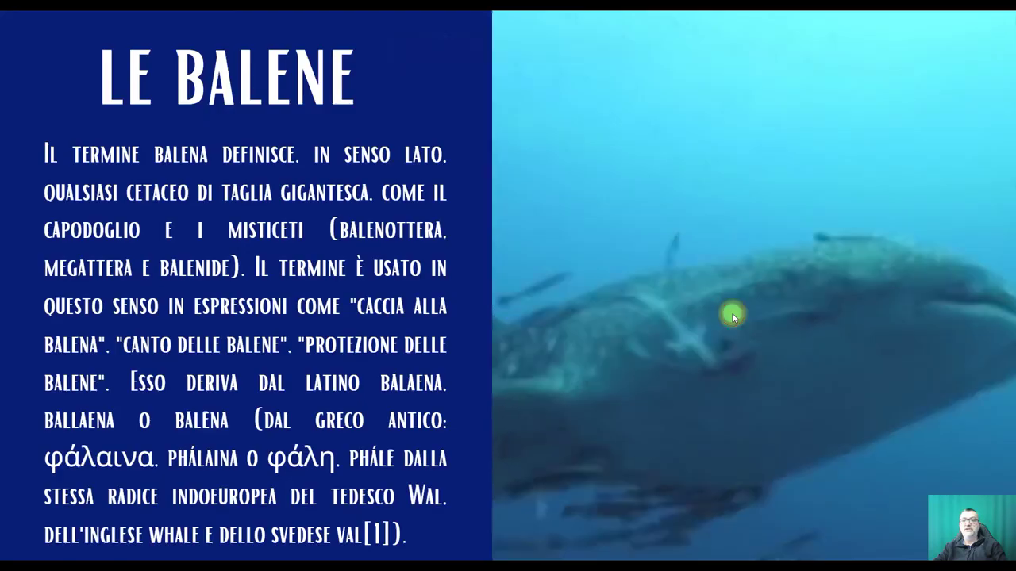
click(472, 310)
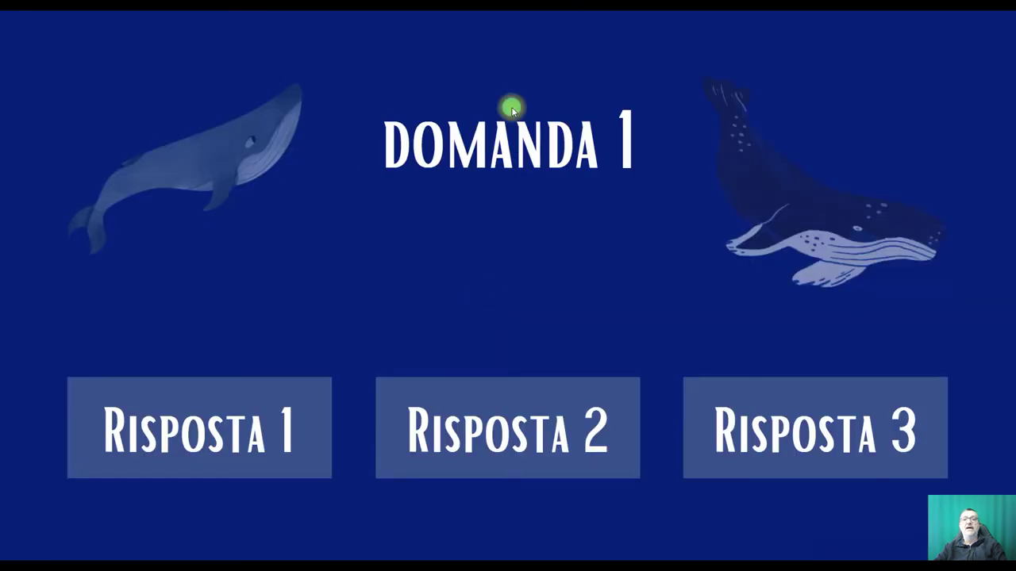
- Test "Risposta 1", "Risposta 3" and "Risposta 2" on the "Domanda 1" slide, returning to the question from the error slide after each wrong answer
click(204, 436)
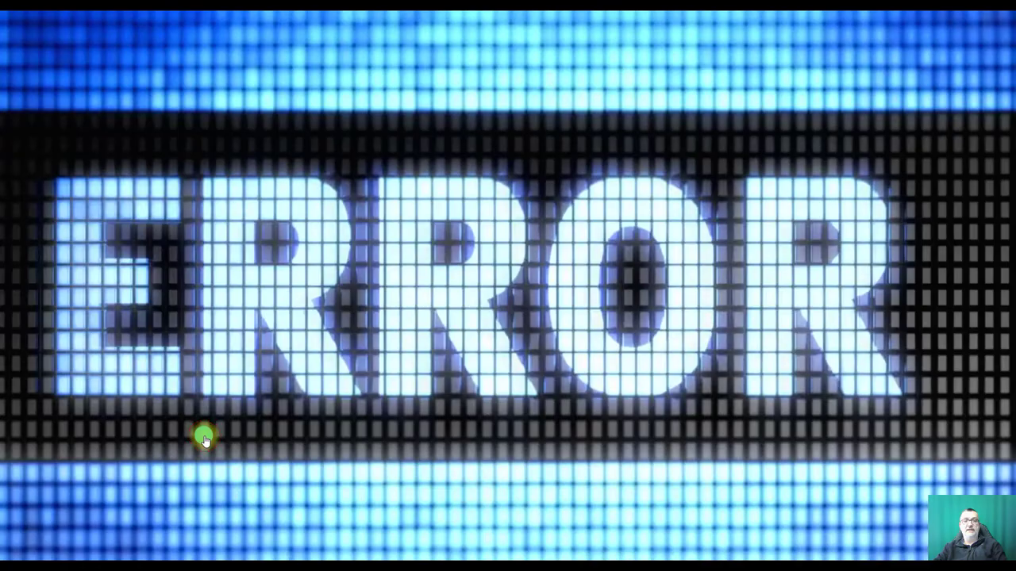
click(390, 333)
click(766, 404)
click(571, 335)
click(516, 449)
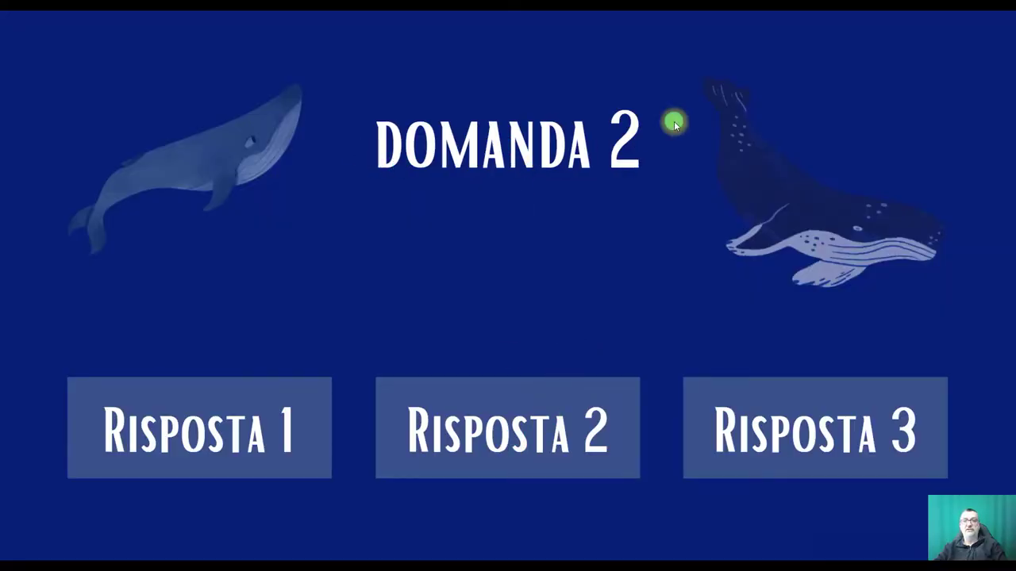
- Test "Risposta 1", "Risposta 3" and "Risposta 2" on the "Domanda 2" slide and exit the full-screen presentation
click(210, 450)
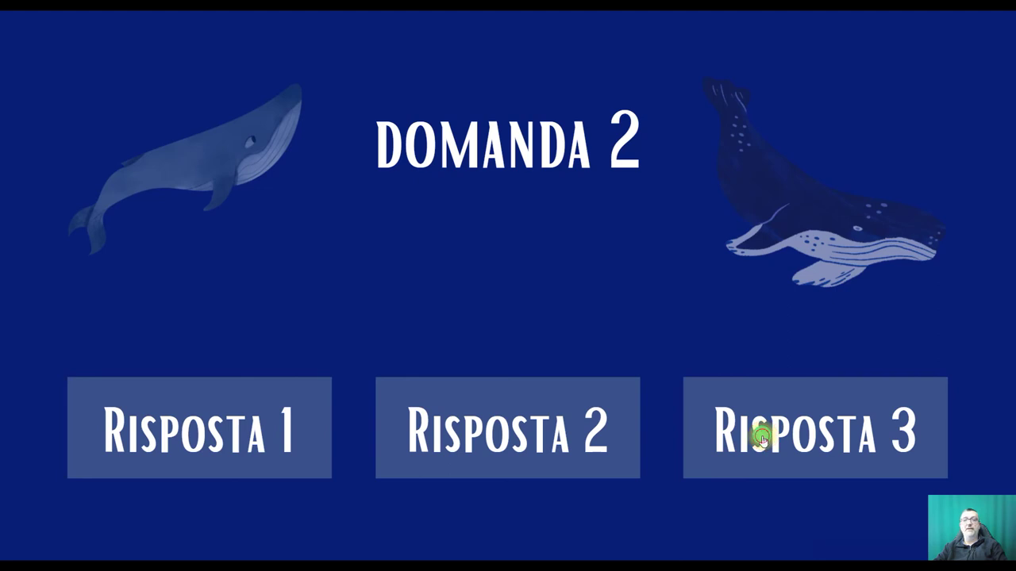
click(807, 442)
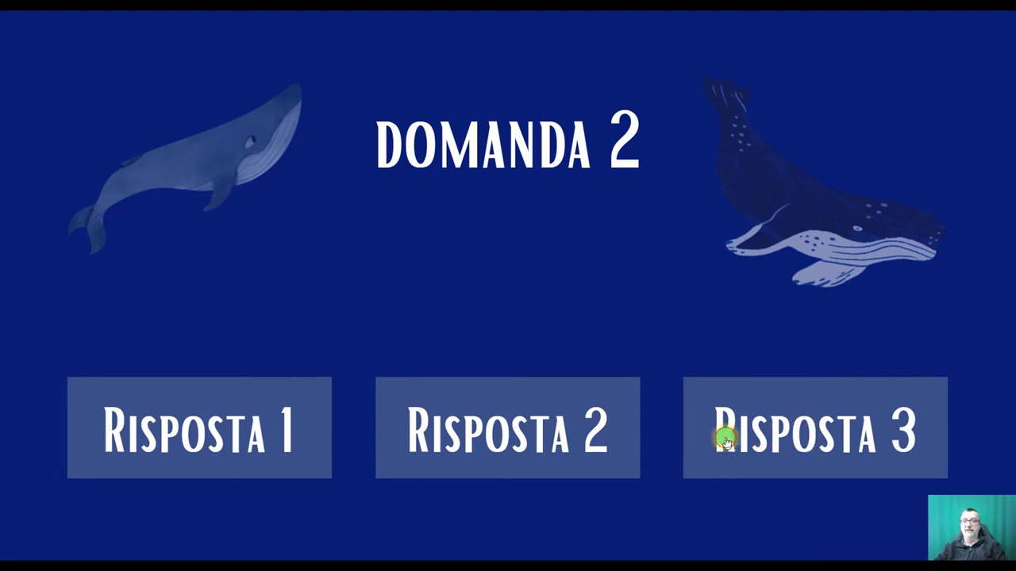
click(487, 437)
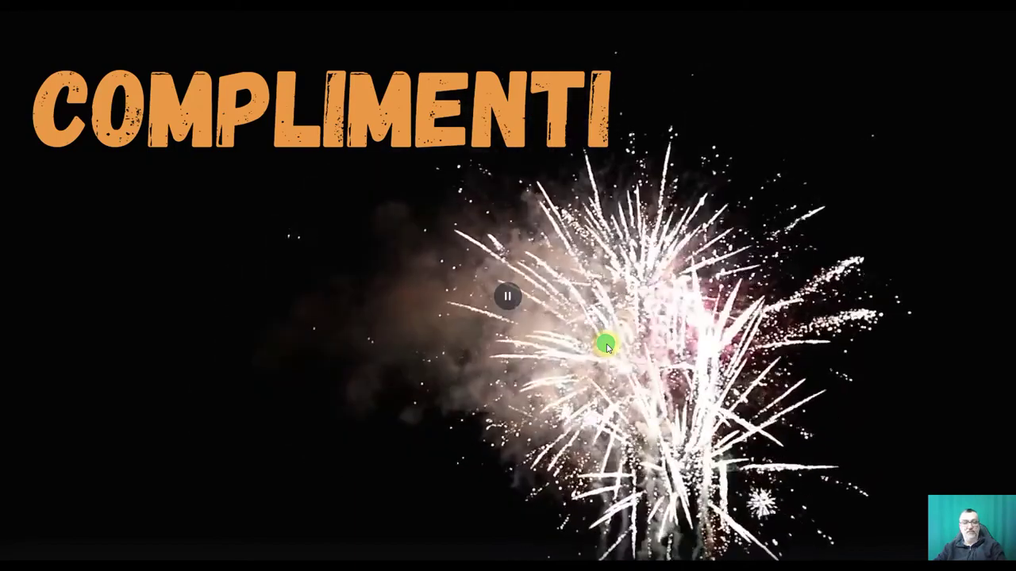
key(Escape)
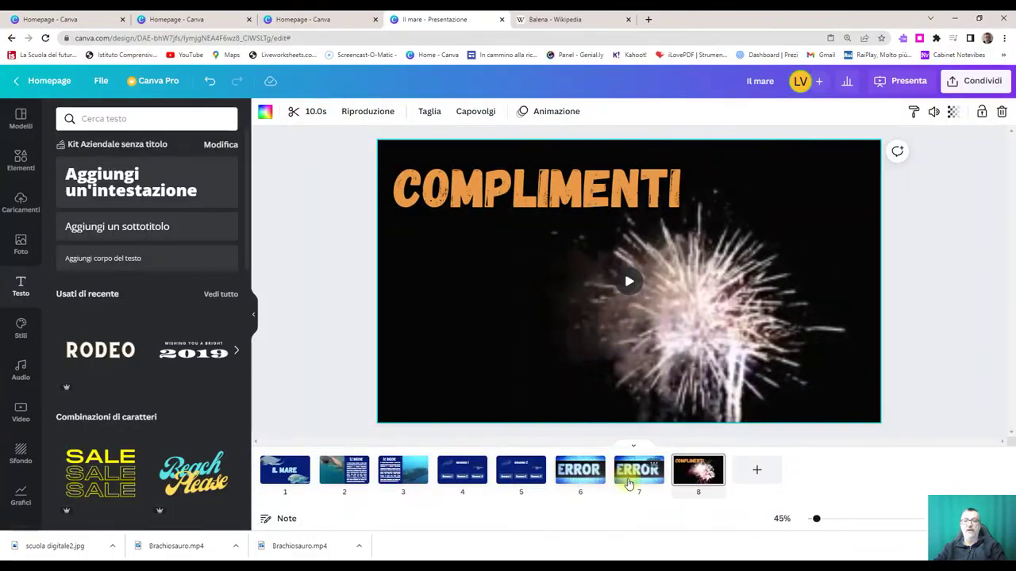
- Replace the link of the "Risposta 3" group on slide 5 with page "7 - Senza titolo" and follow the link
click(516, 476)
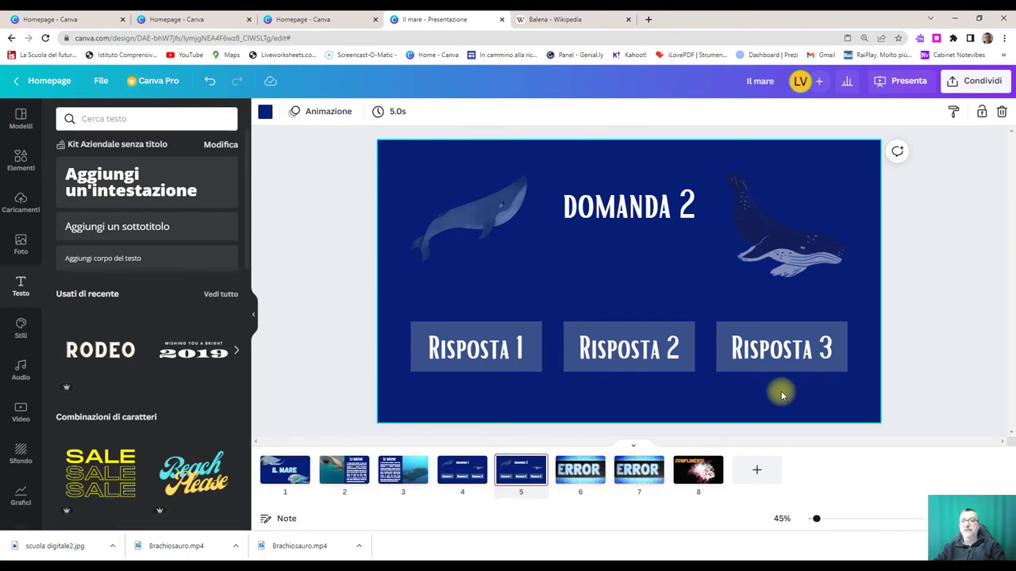
click(762, 314)
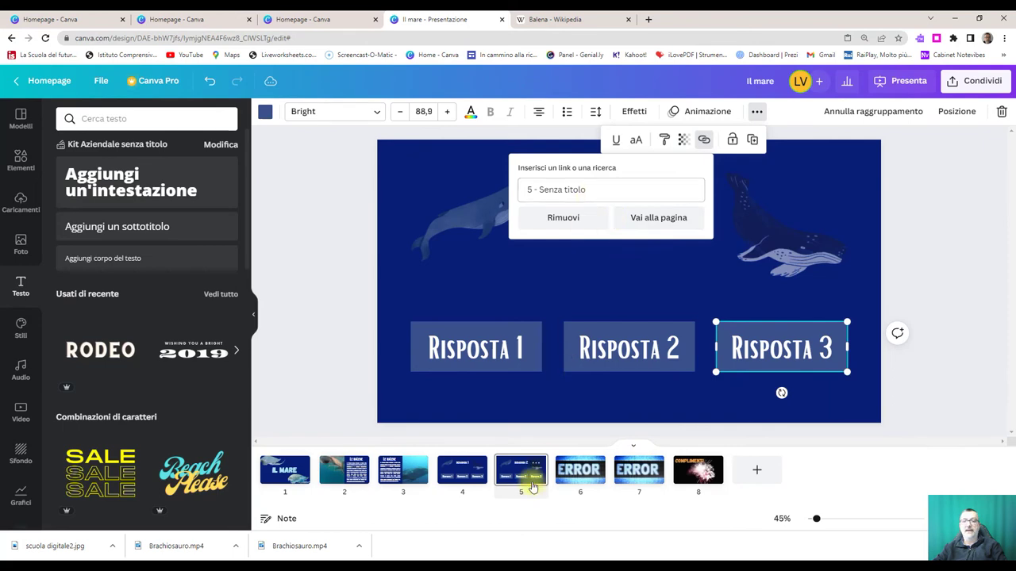
click(551, 217)
scroll(599, 366, down, 2)
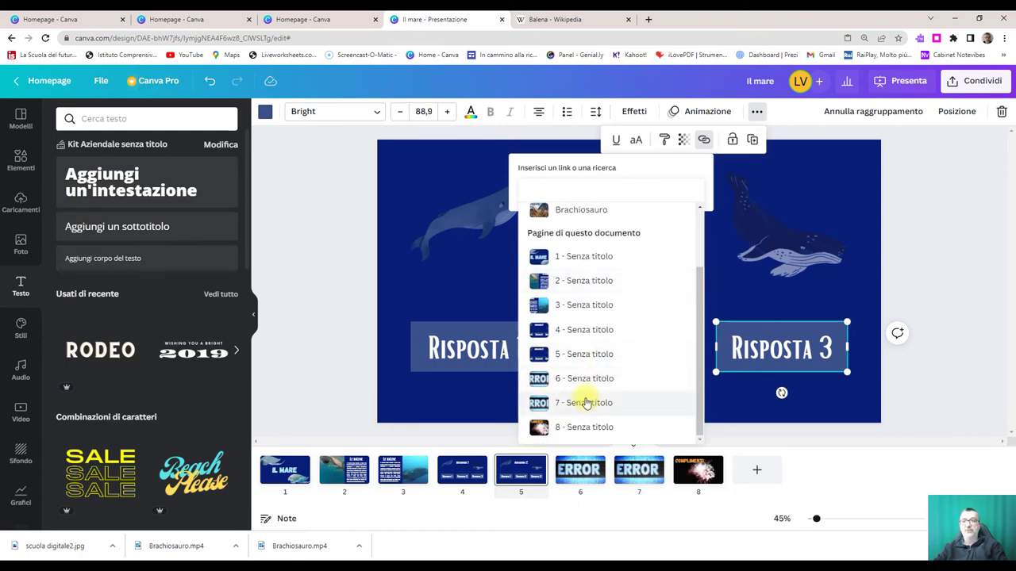
click(587, 405)
click(672, 221)
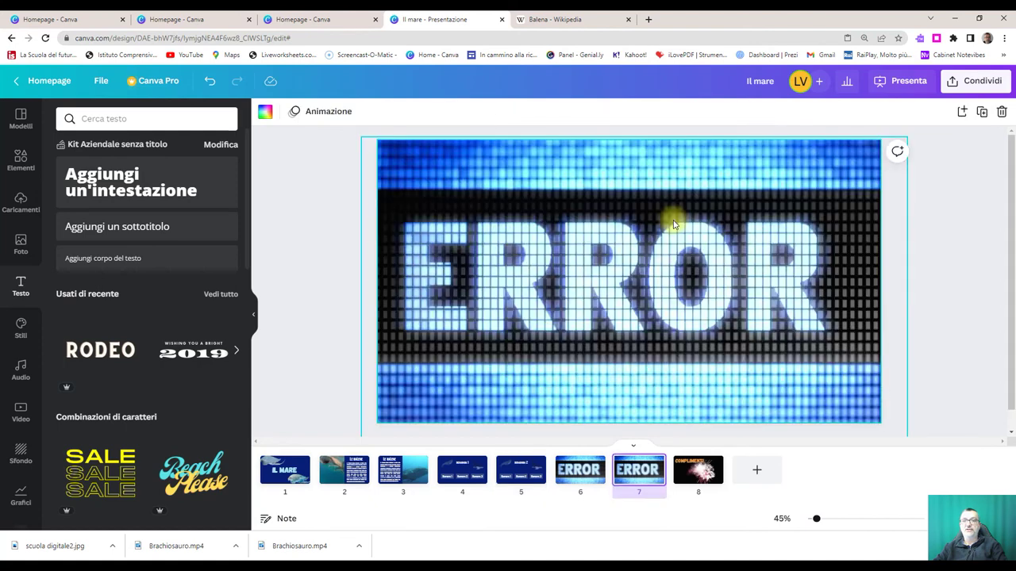
- Present full screen from slide 5, test "Risposta 3", return to the question, test "Risposta 2" and exit the presentation
click(515, 477)
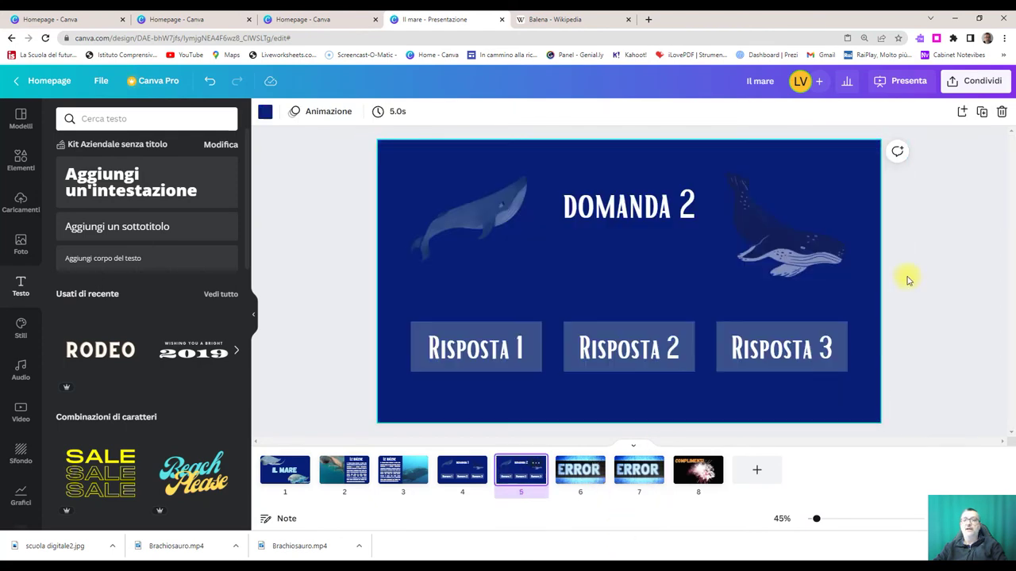
click(905, 81)
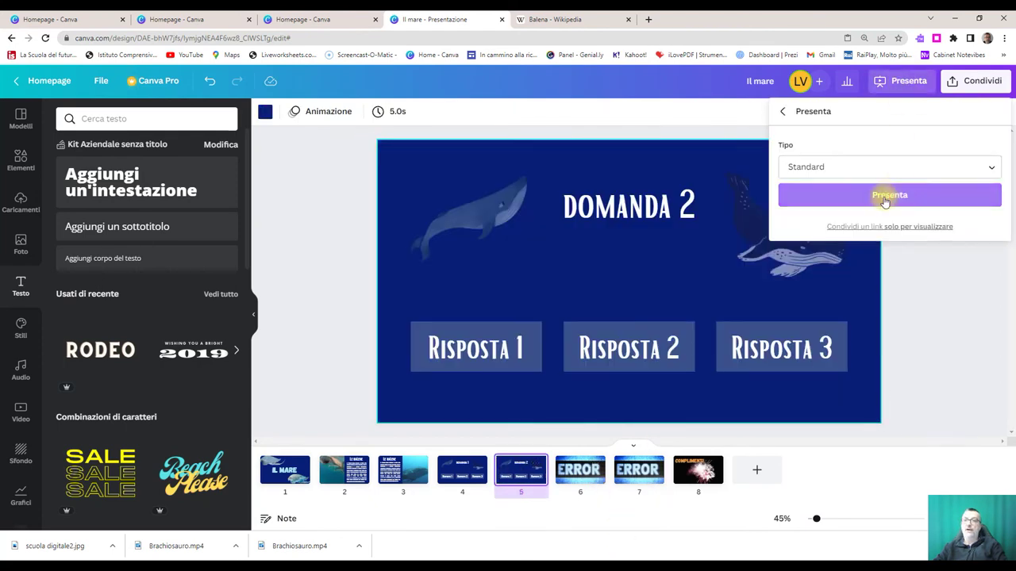
click(889, 194)
click(787, 427)
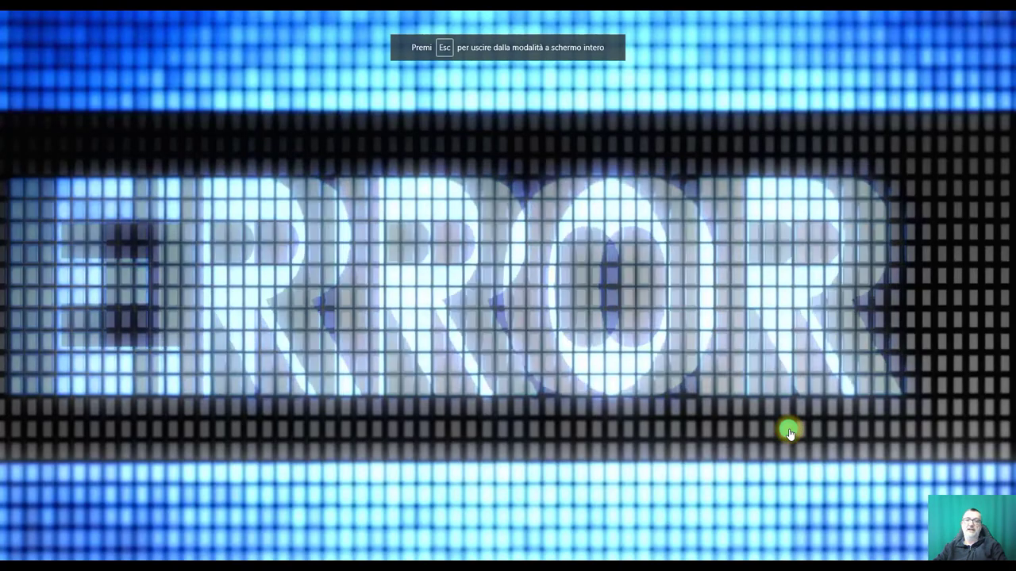
click(588, 330)
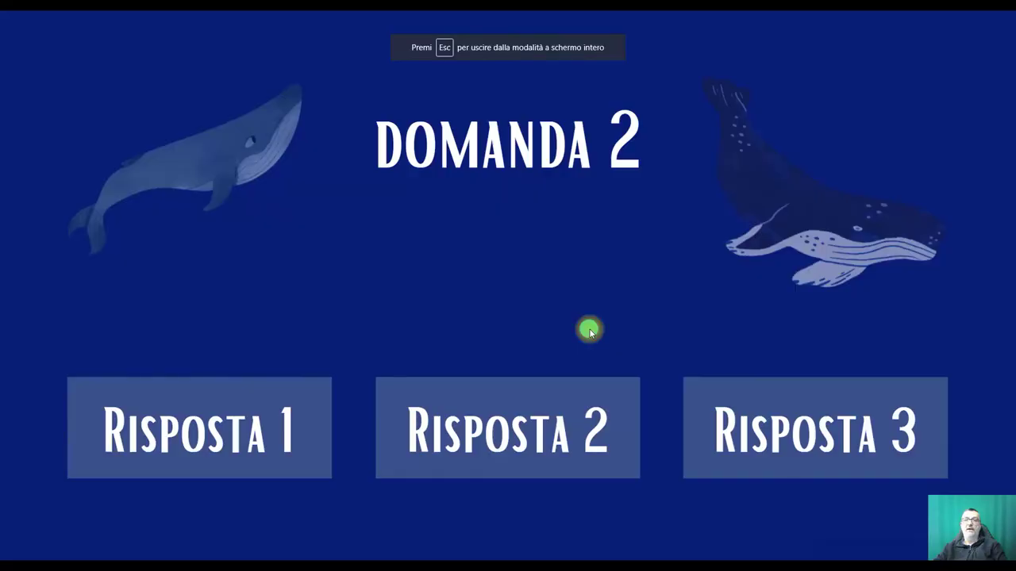
click(507, 421)
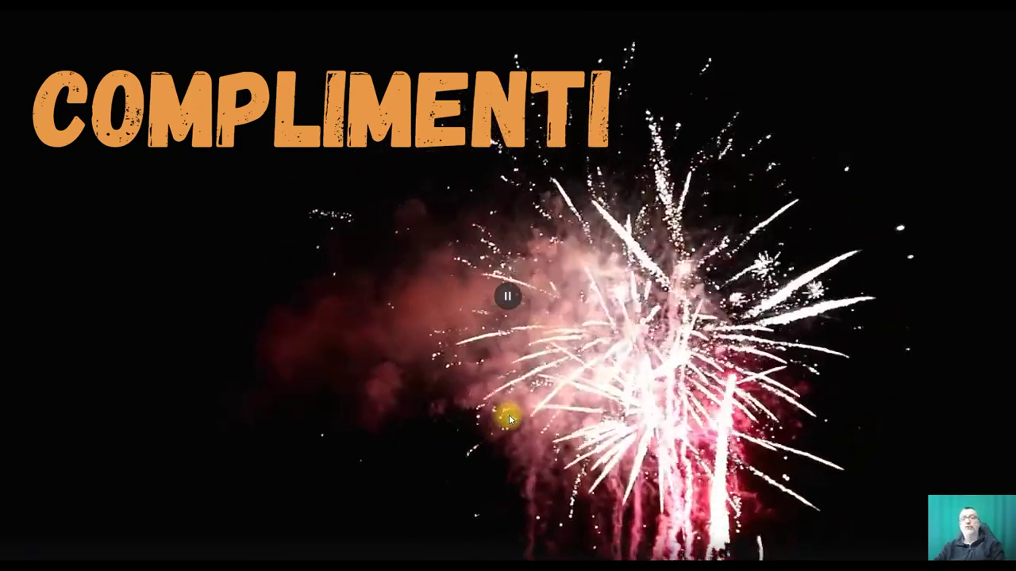
key(Escape)
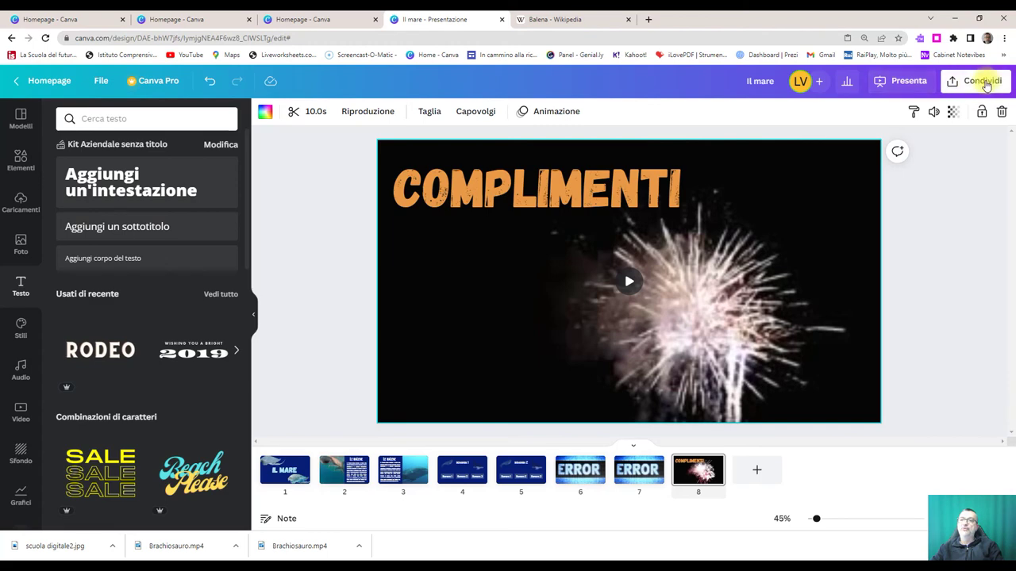
- Set the project's link sharing to "Chiunque abbia il link" with the permission "Può visualizzare"
click(982, 83)
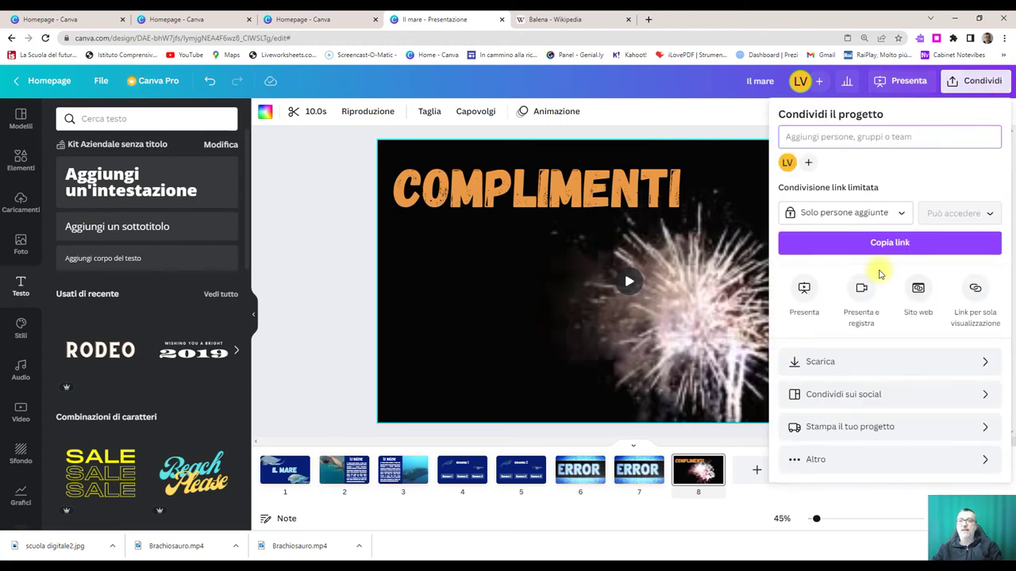
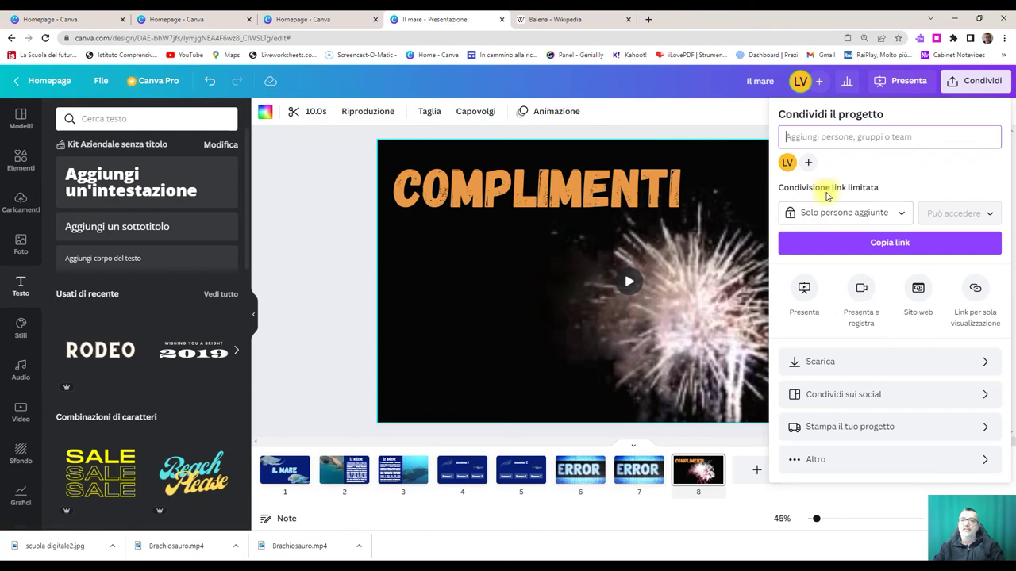
click(903, 217)
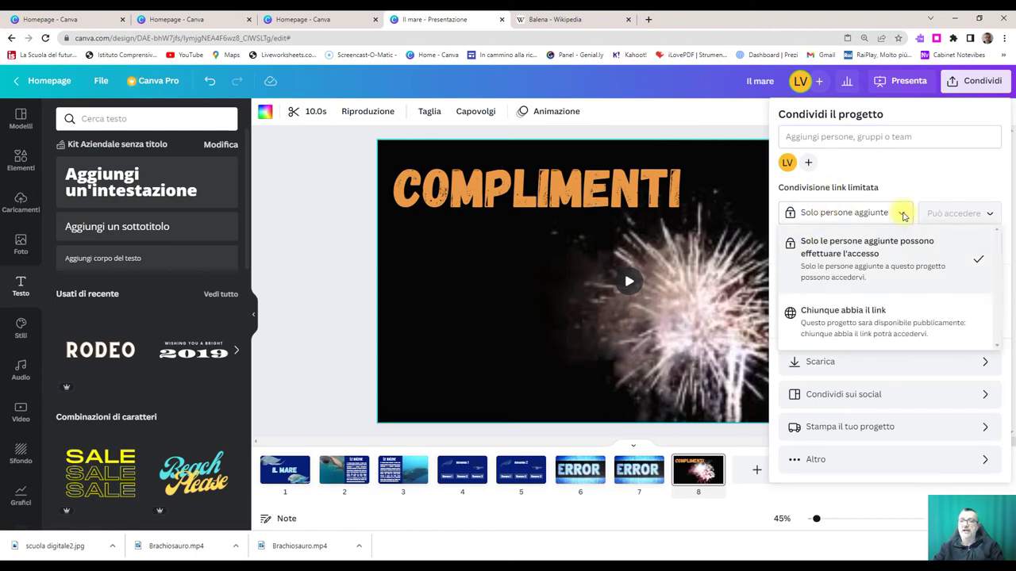
click(835, 320)
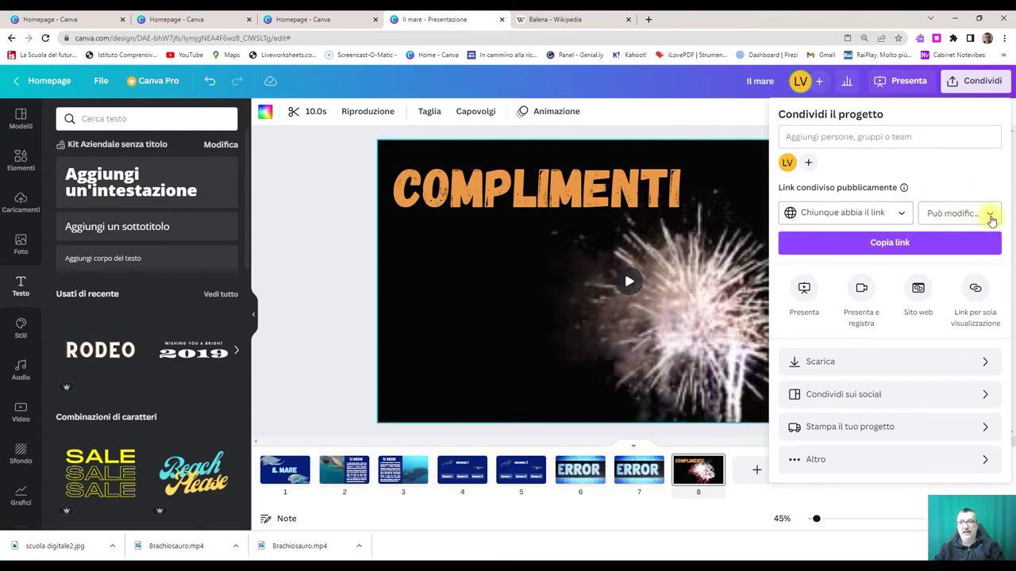
click(990, 215)
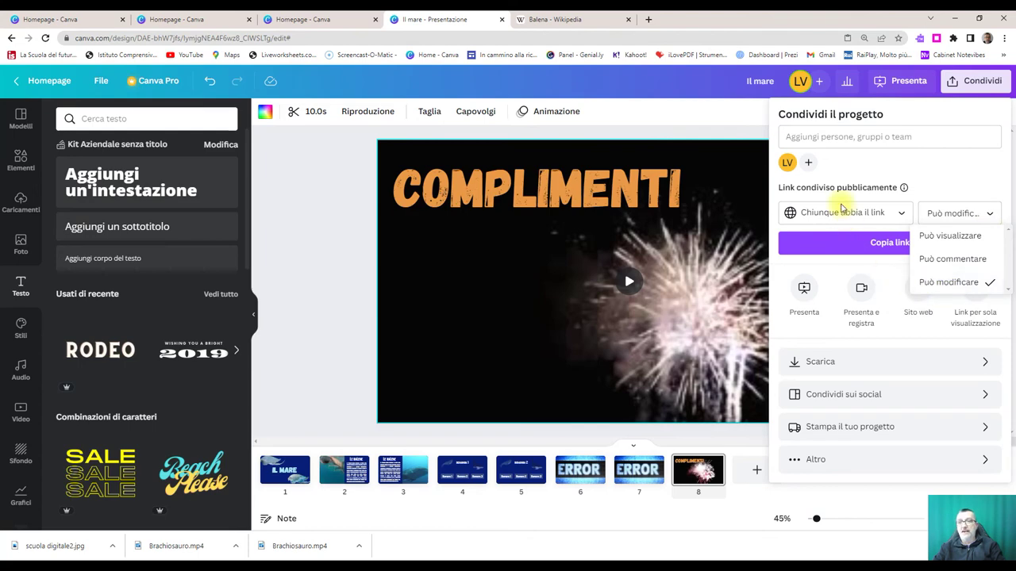
click(932, 243)
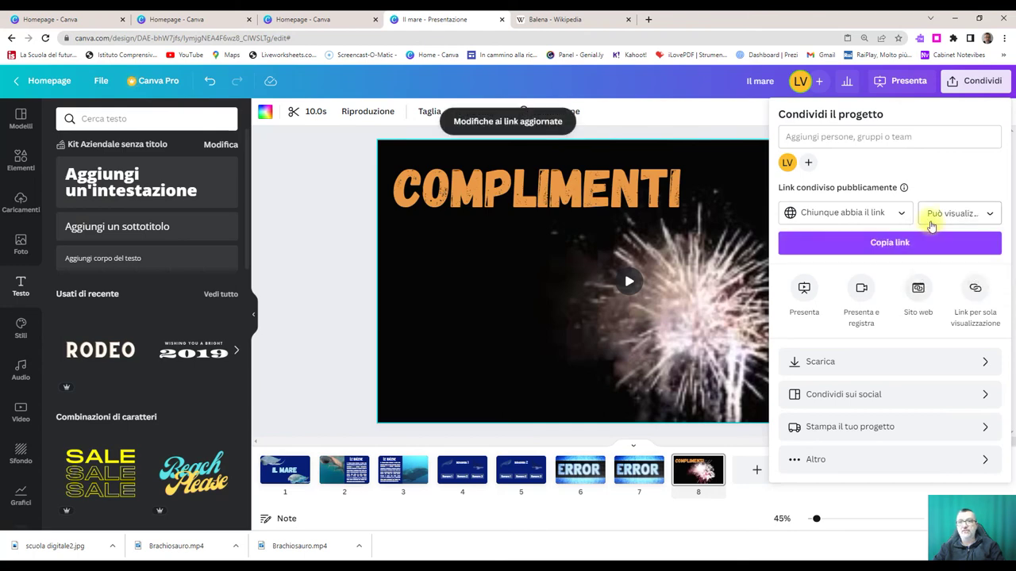
click(990, 215)
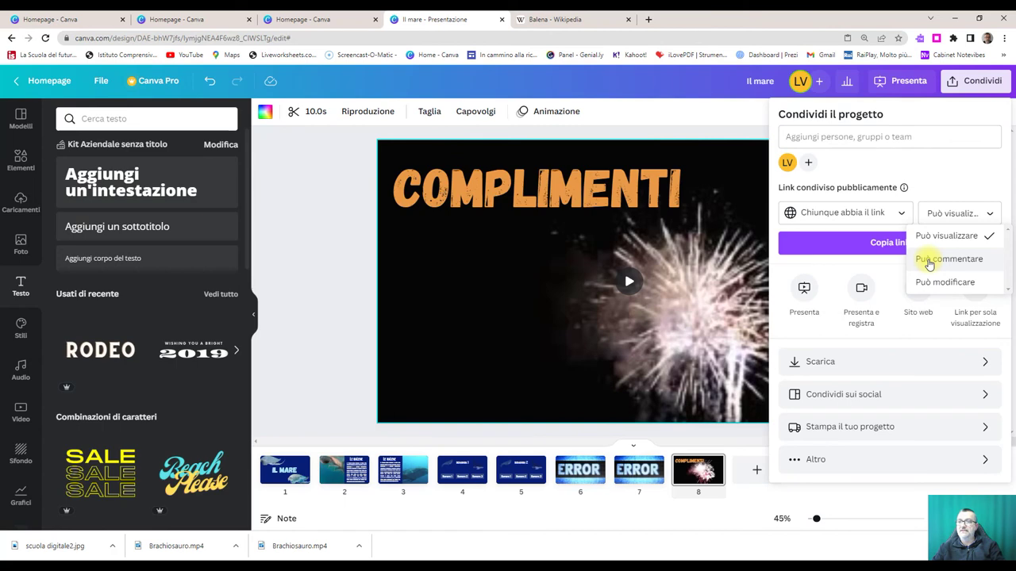
click(935, 241)
- Copy the project's sharing link and open it in a new browser tab
click(891, 243)
click(877, 248)
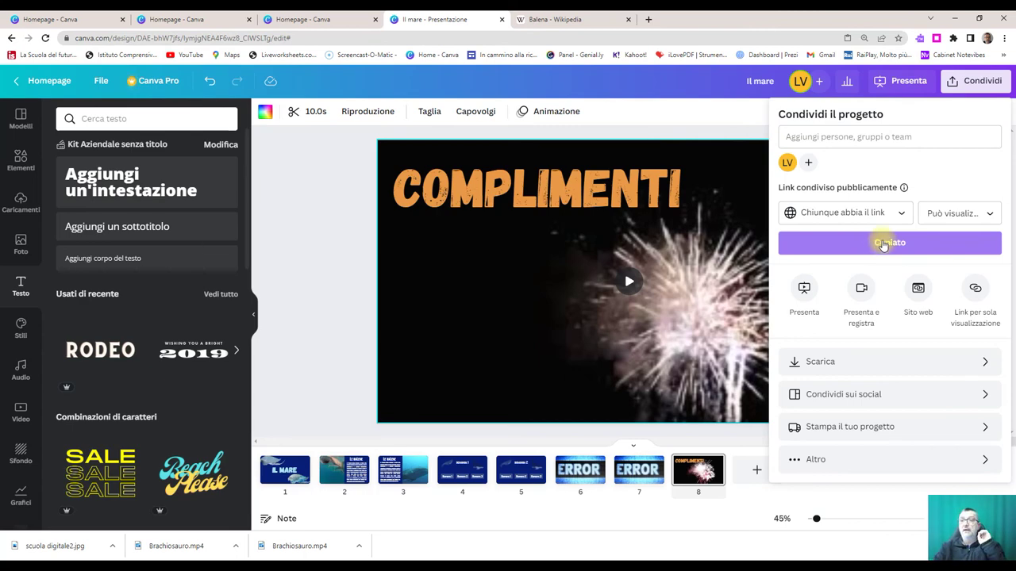
click(898, 250)
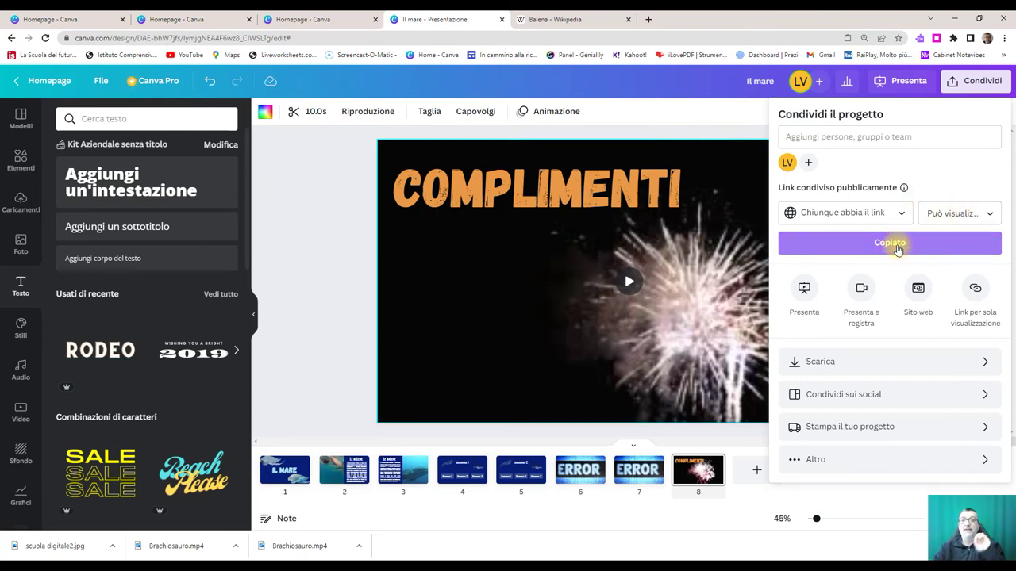
click(649, 19)
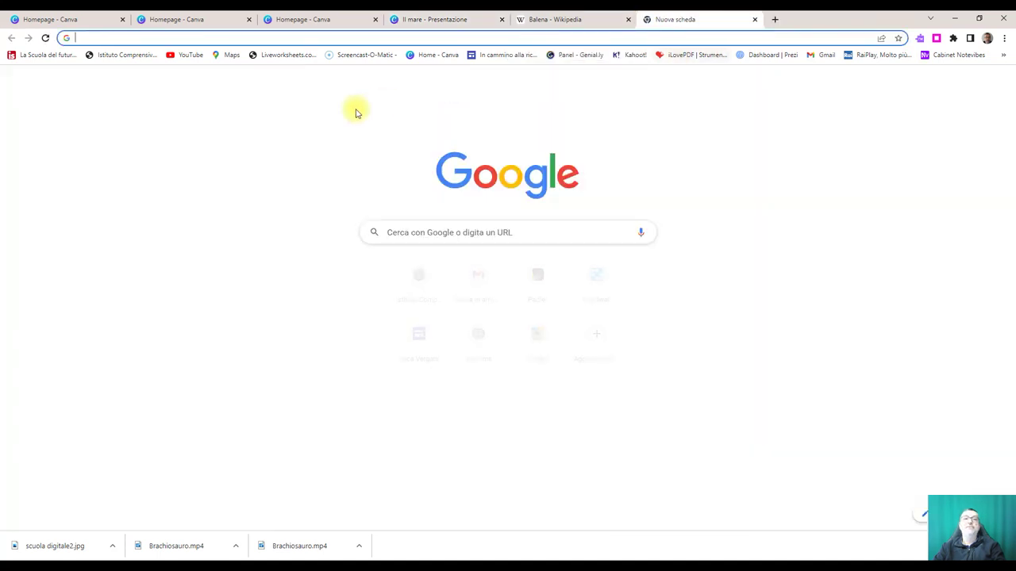
right_click(73, 38)
click(147, 125)
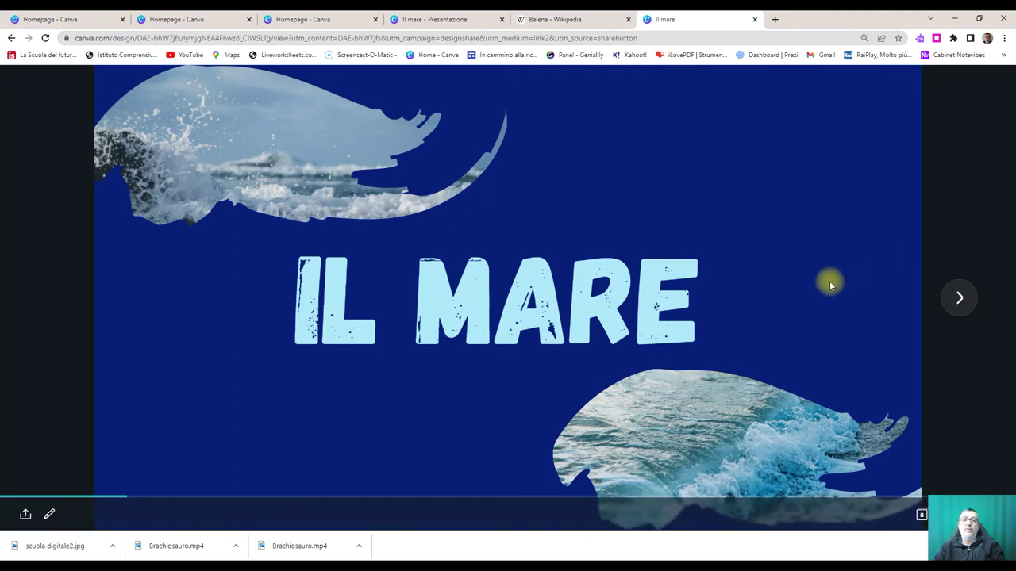
- Page through the shared presentation to "Domanda 1" and answer both "Domanda 1" and "Domanda 2" with "Risposta 2"
click(960, 300)
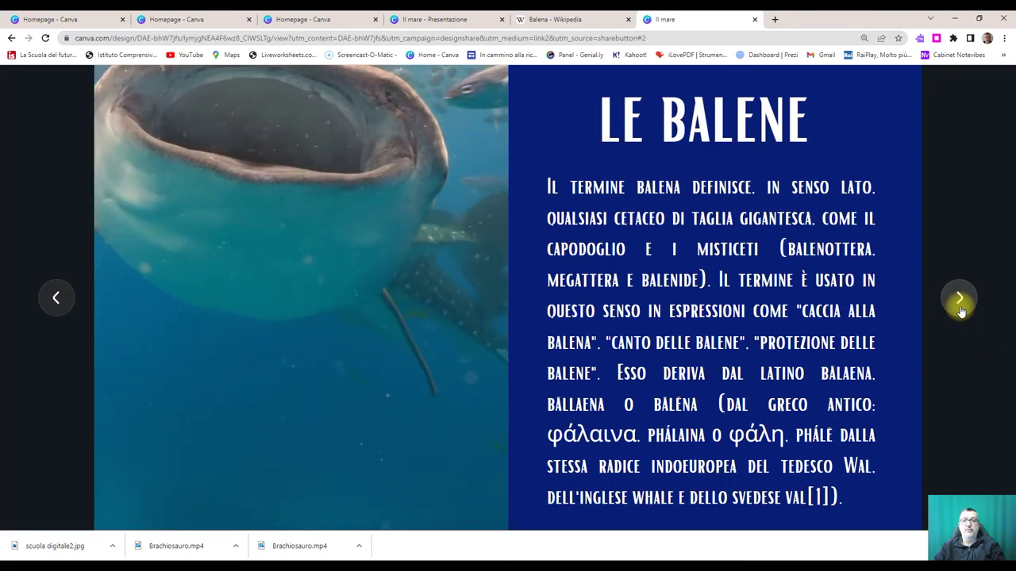
click(960, 302)
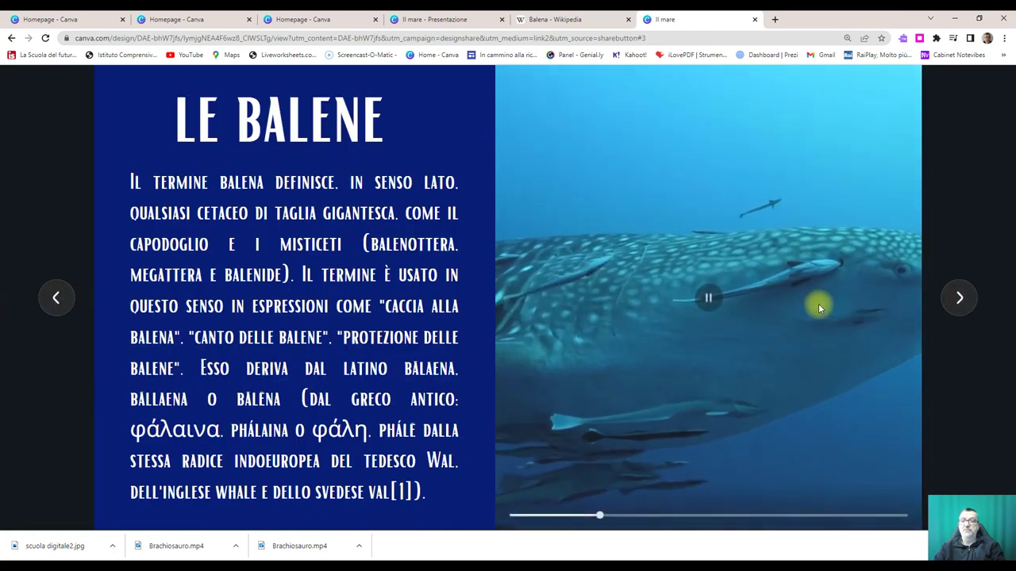
click(958, 298)
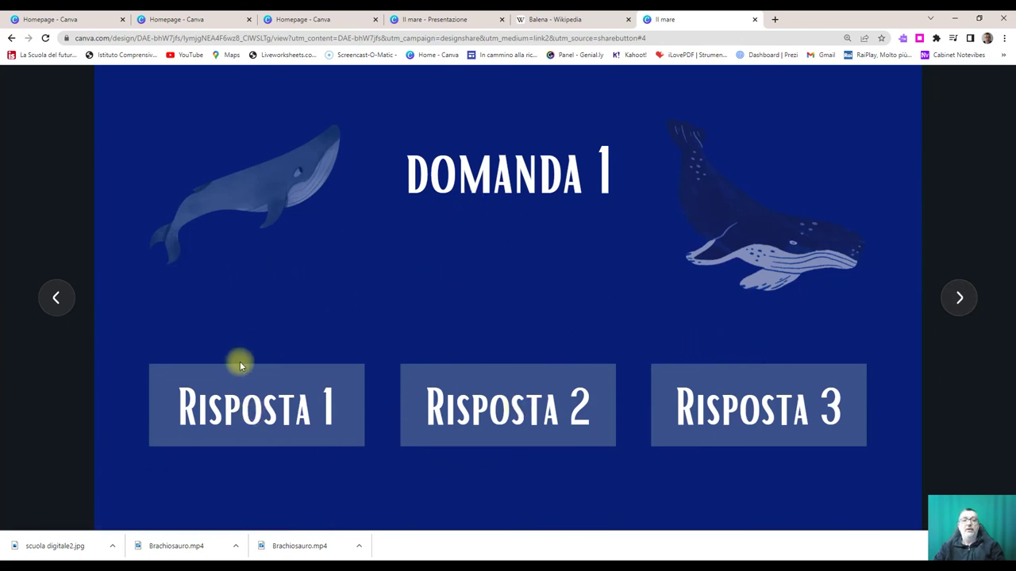
click(516, 413)
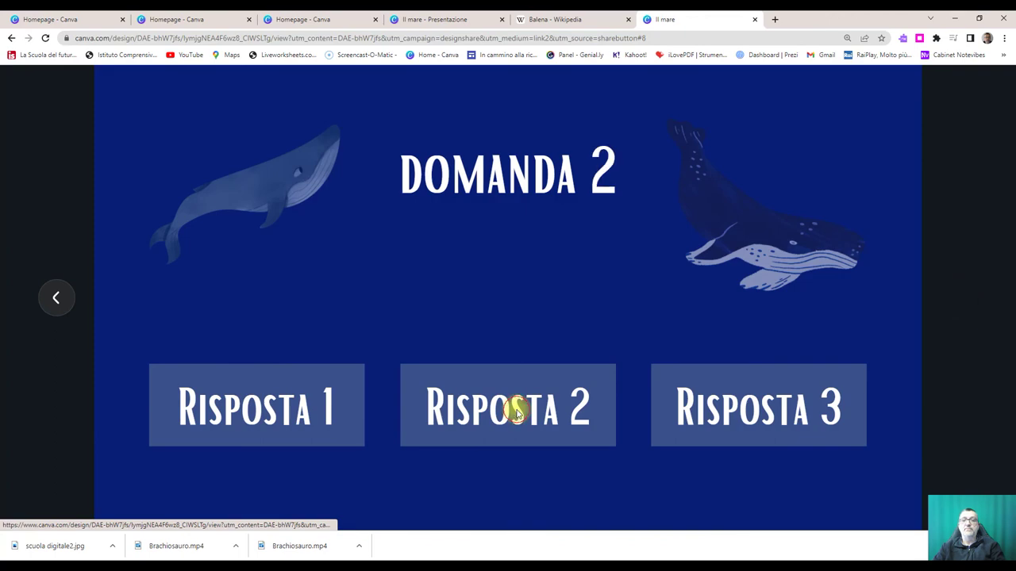
click(517, 407)
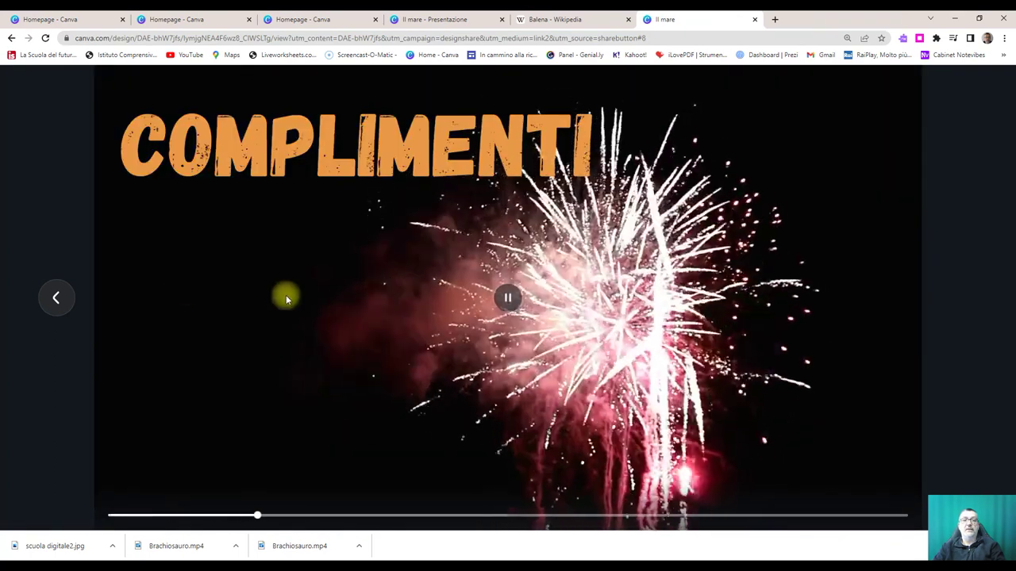
- Go back from the "Complimenti" slide, return to "Domanda 2" through the error slide, and test "Risposta 1" and "Risposta 3"
click(57, 300)
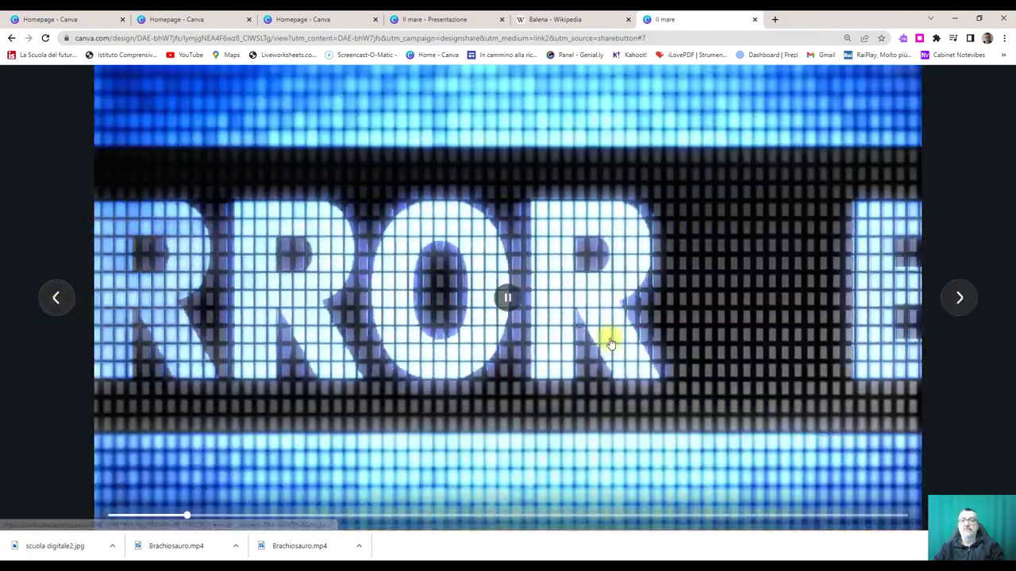
click(608, 310)
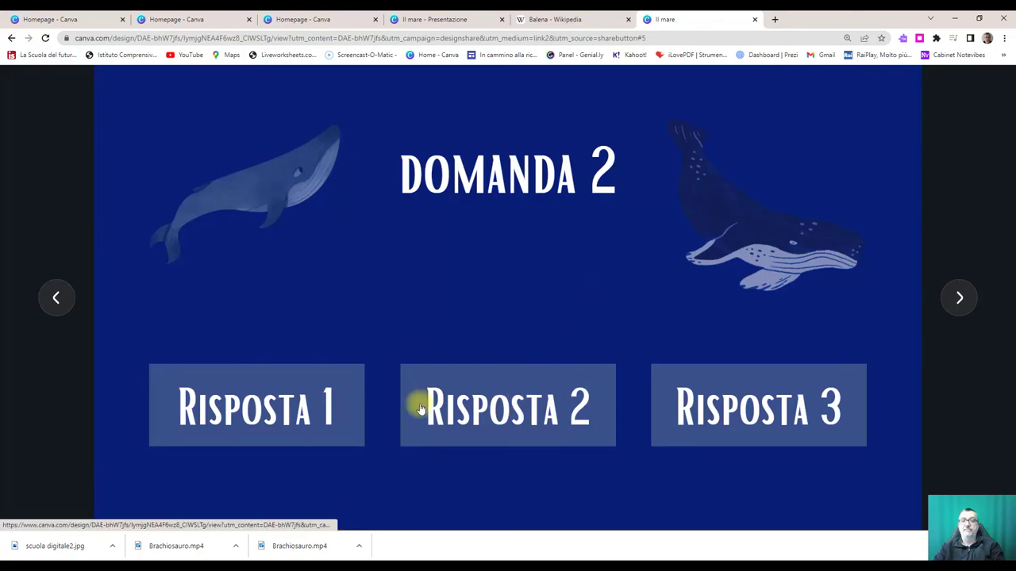
click(280, 407)
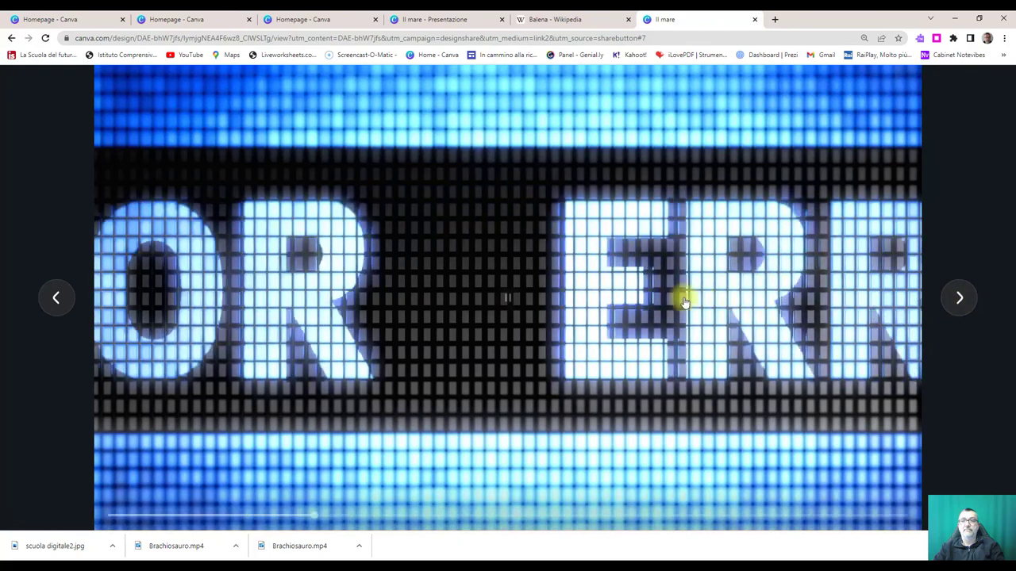
click(663, 295)
click(747, 401)
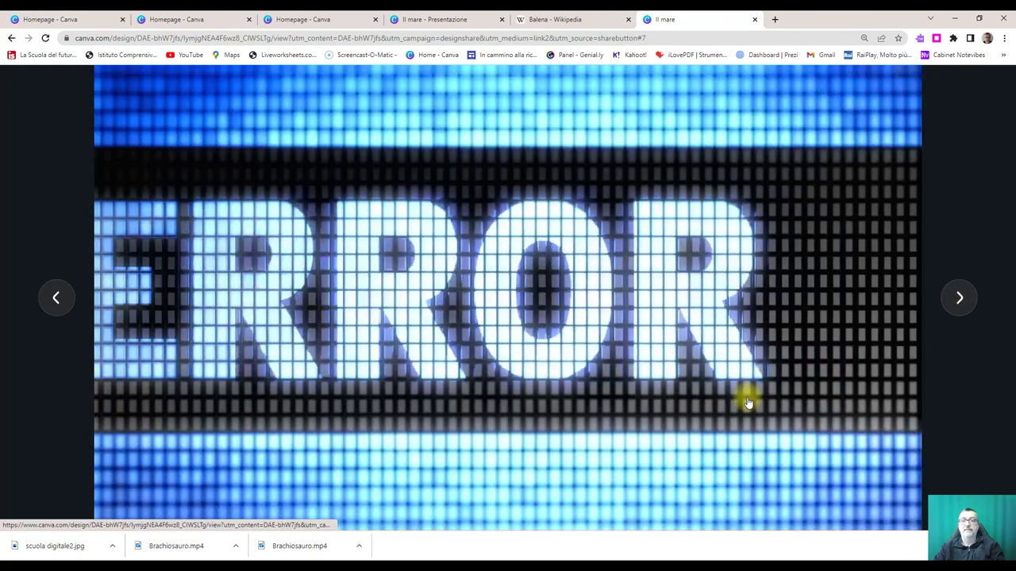